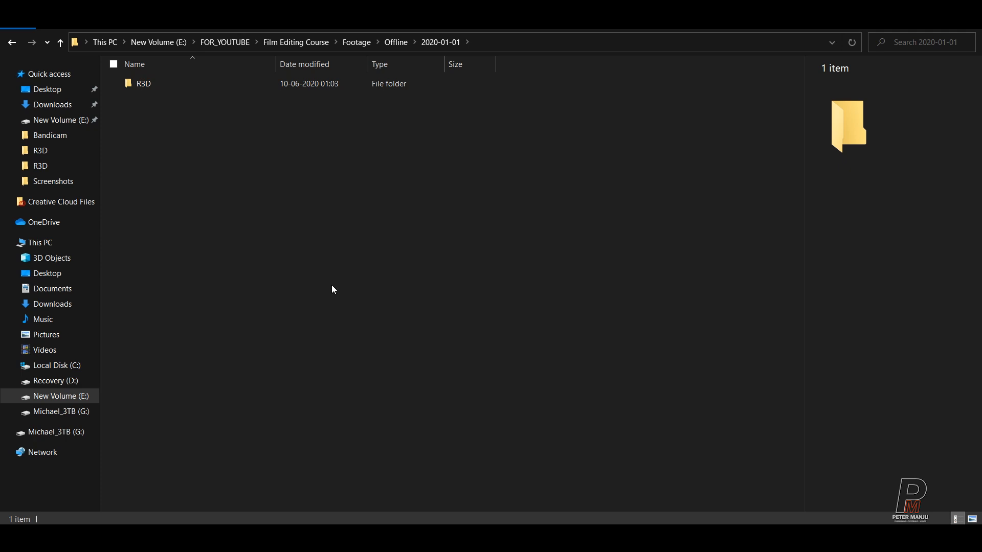
# Look over the offline clips in the R3D folder of 2020-01-01 and return to the Footage folder
pyautogui.doubleClick(136, 83)
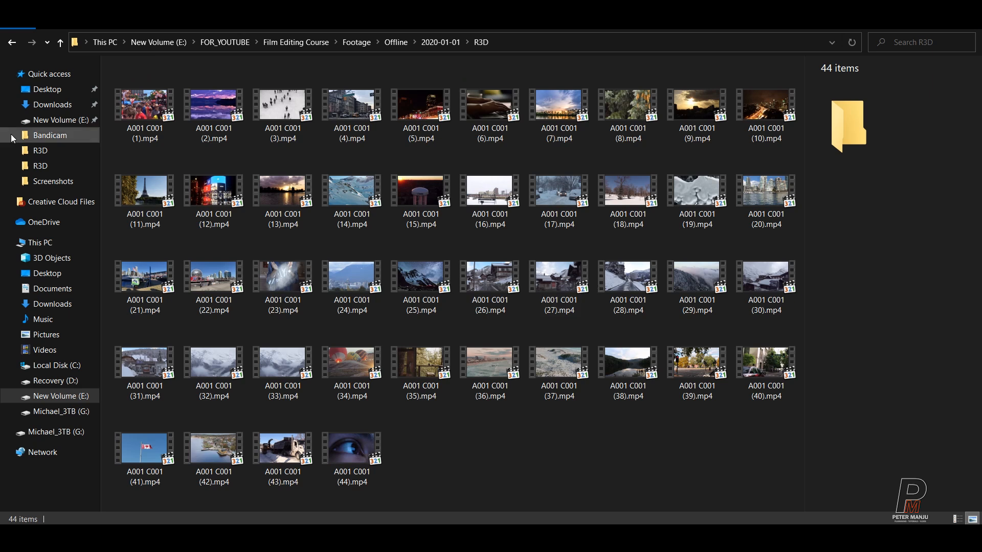
pyautogui.moveTo(161, 140)
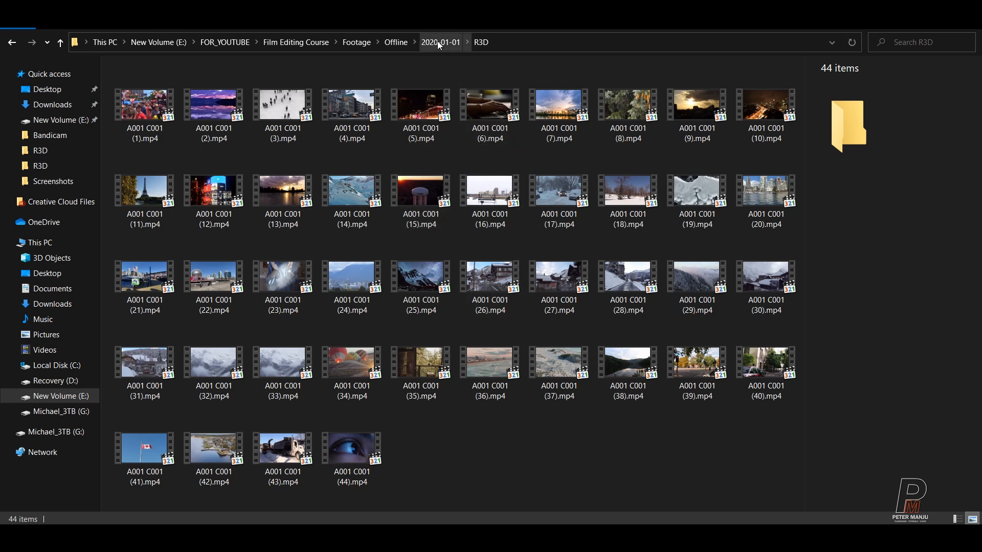
pyautogui.click(391, 42)
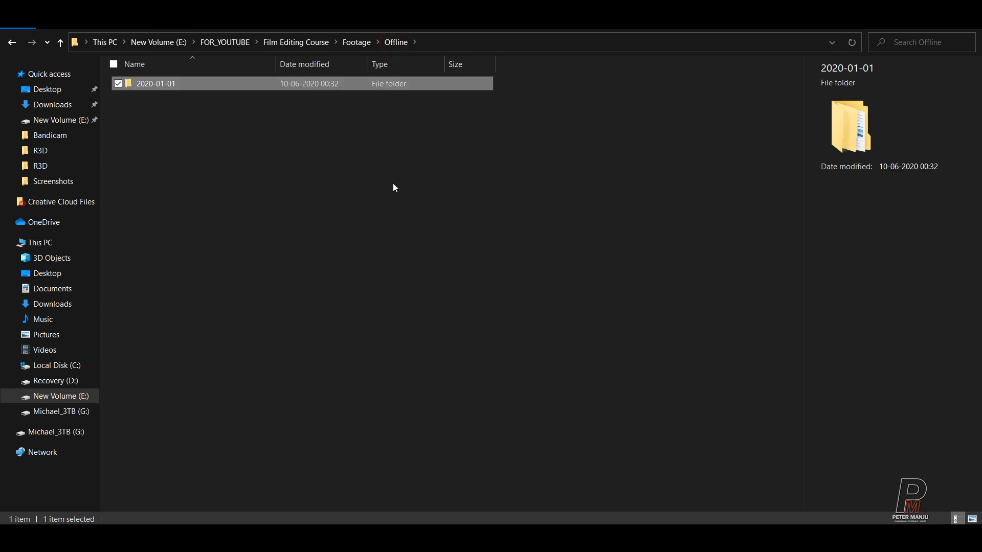
pyautogui.click(352, 41)
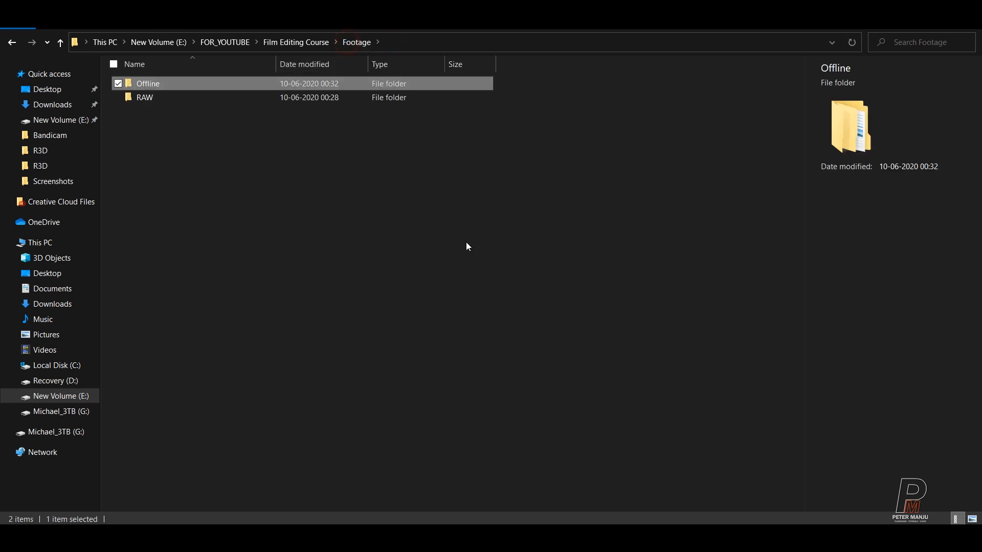
# Copy the Offline folder into Movies\Proction_No1 on the G: drive as a backup
pyautogui.click(146, 84)
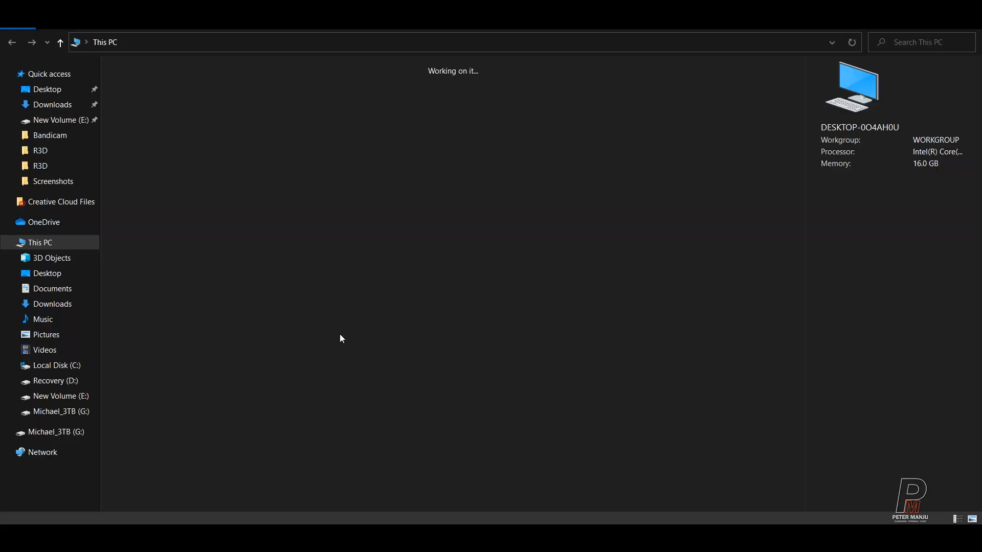
pyautogui.click(167, 231)
pyautogui.doubleClick(167, 231)
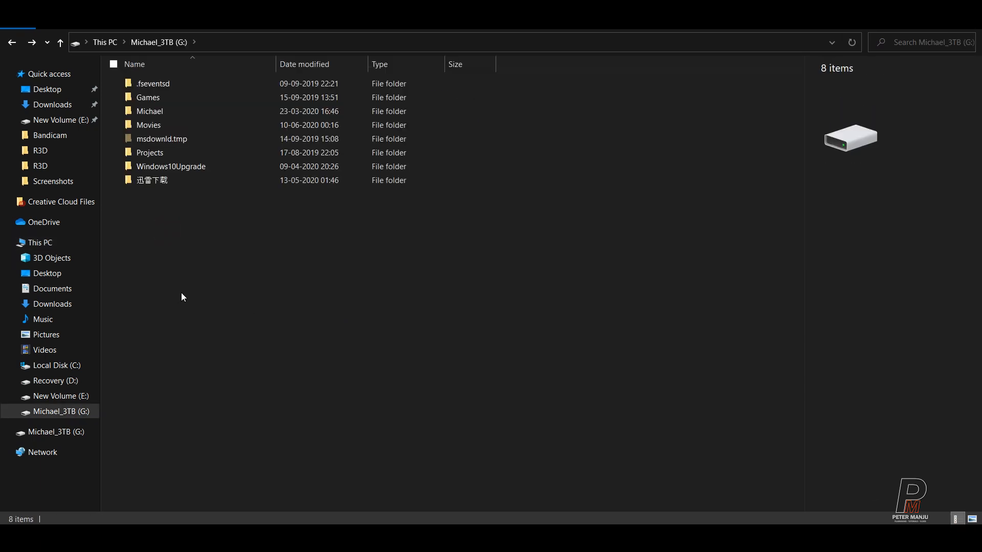
pyautogui.doubleClick(162, 127)
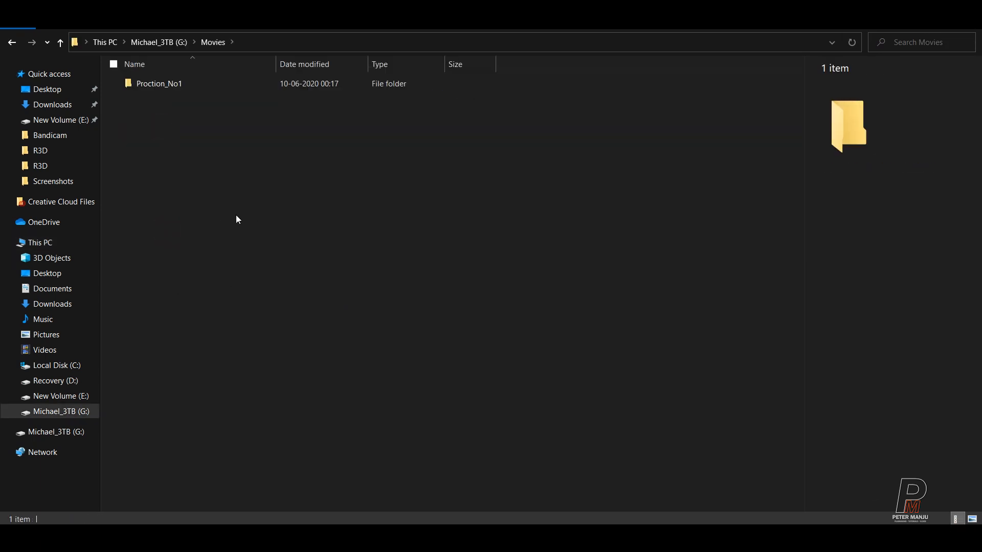
pyautogui.doubleClick(168, 84)
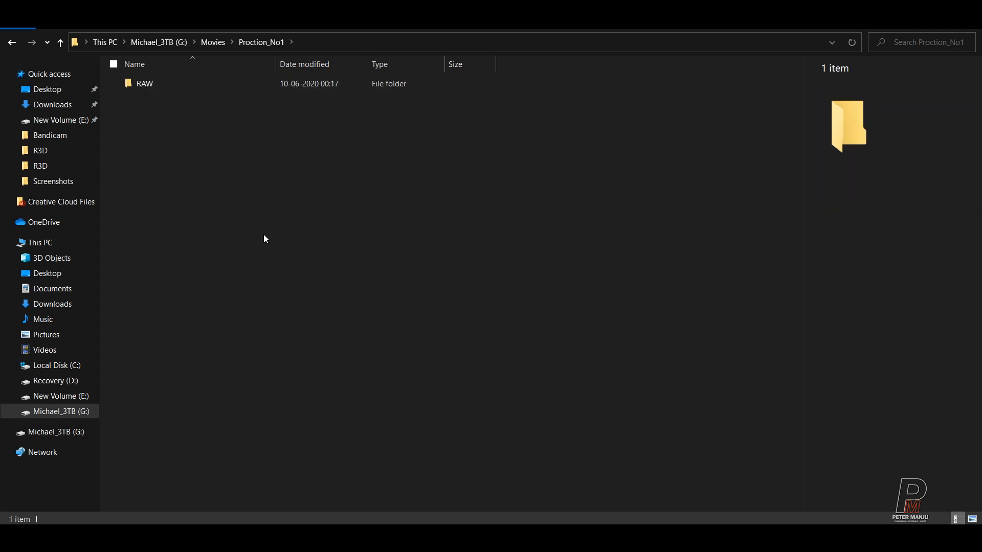
pyautogui.hotkey('ctrl', 'v')
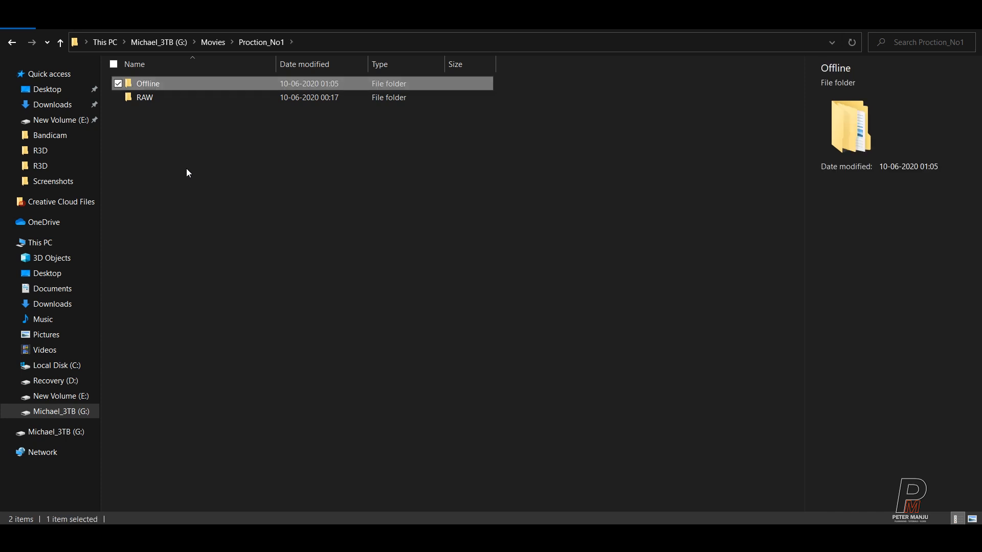
pyautogui.click(261, 361)
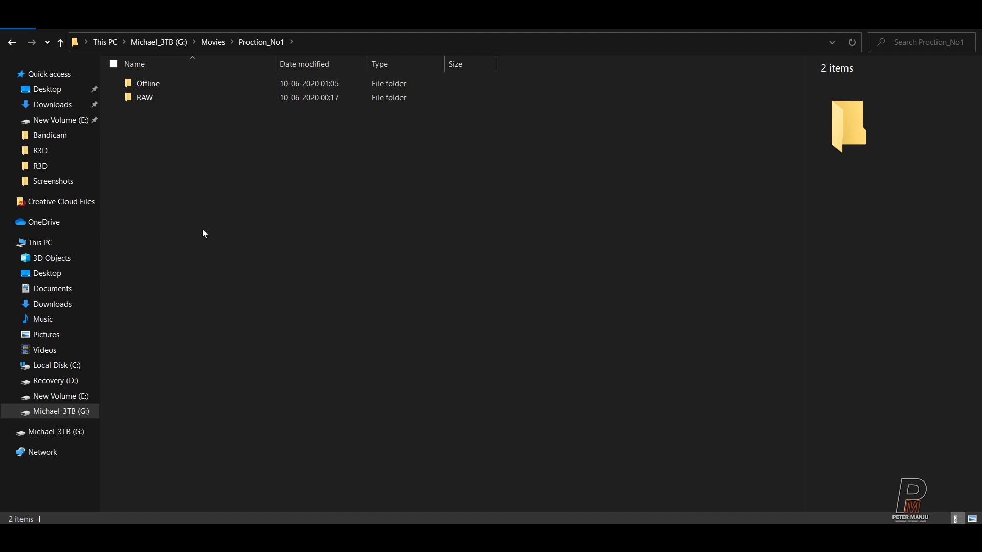
# Look into the RAW folder of Proction_No1 and return to the Footage folder on the E: drive
pyautogui.click(149, 98)
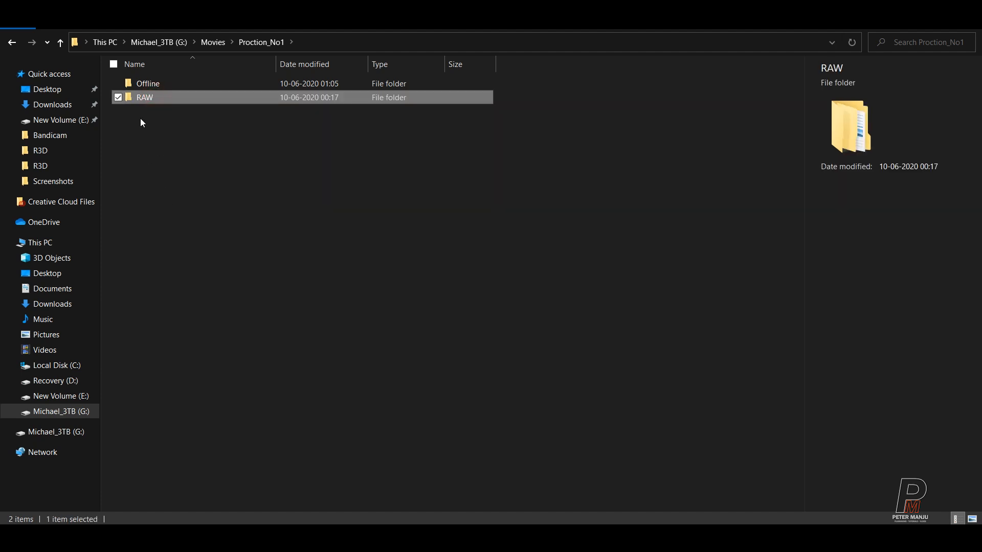
pyautogui.doubleClick(149, 99)
pyautogui.click(12, 42)
pyautogui.click(186, 175)
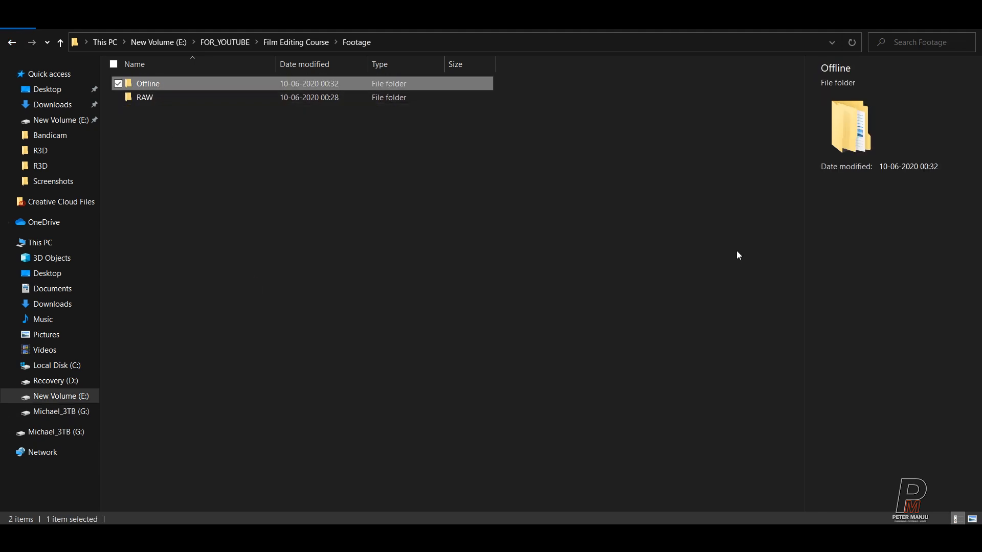
pyautogui.click(284, 241)
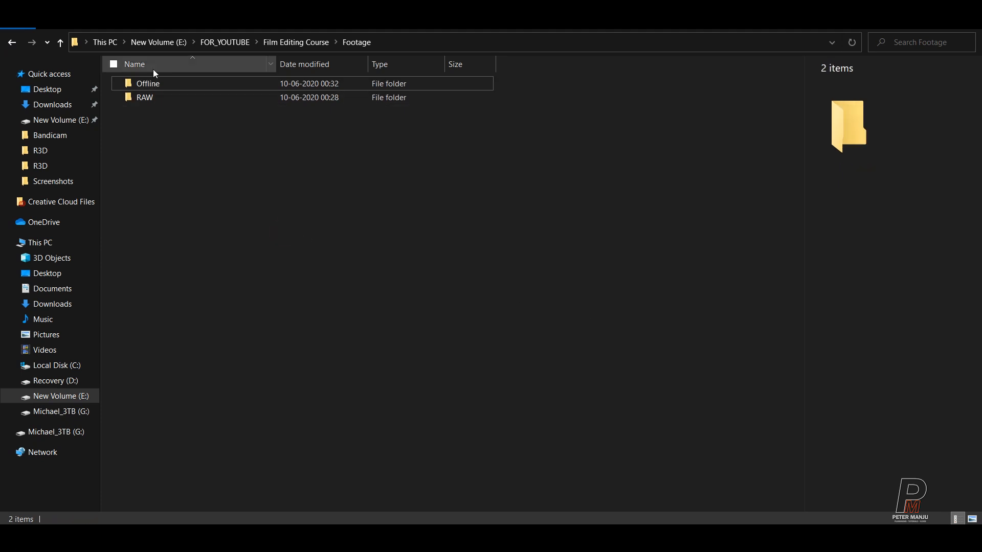
pyautogui.moveTo(127, 155); pyautogui.dragTo(166, 85)
pyautogui.click(141, 182)
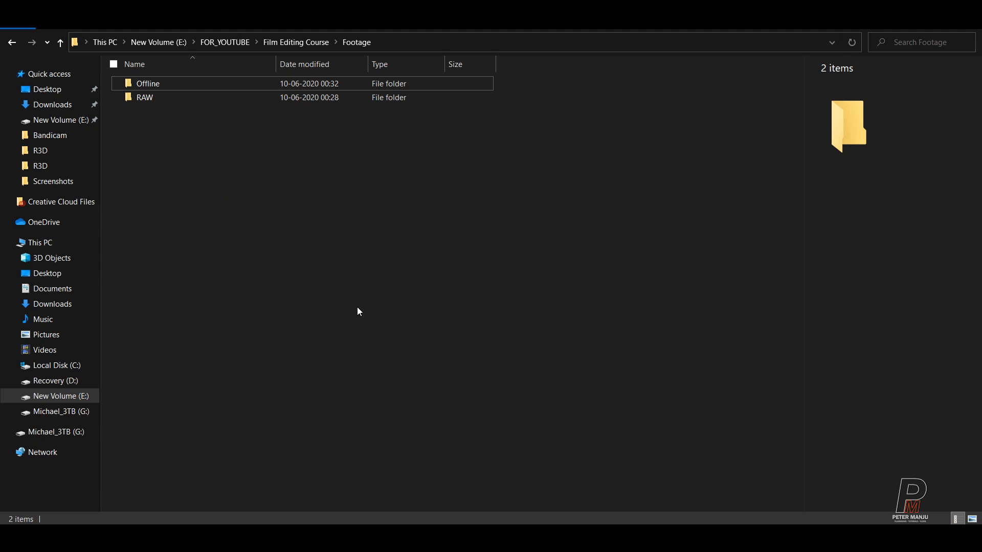
# Create a new folder named Projects inside the Footage folder
pyautogui.hotkey('ctrl', 'shift', 'n')
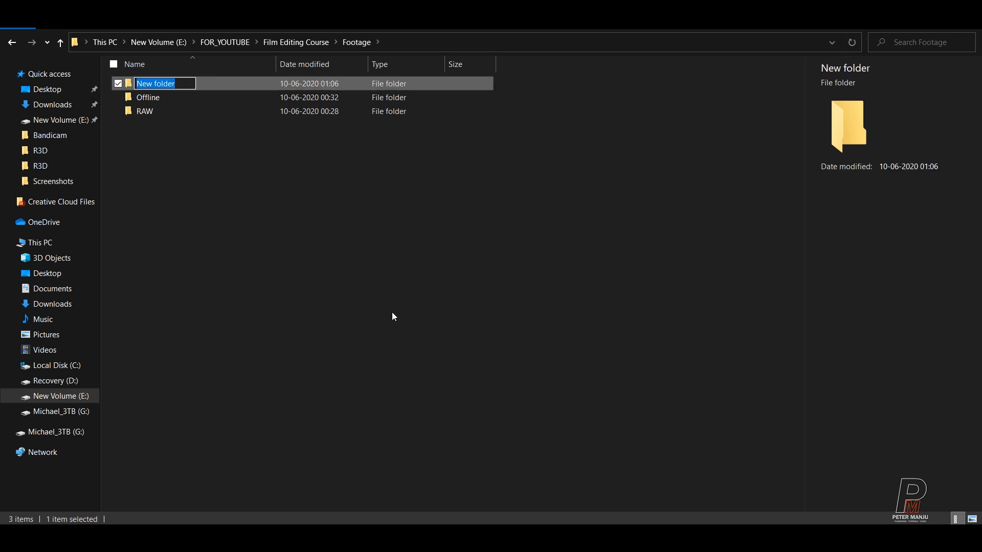
pyautogui.write('P')
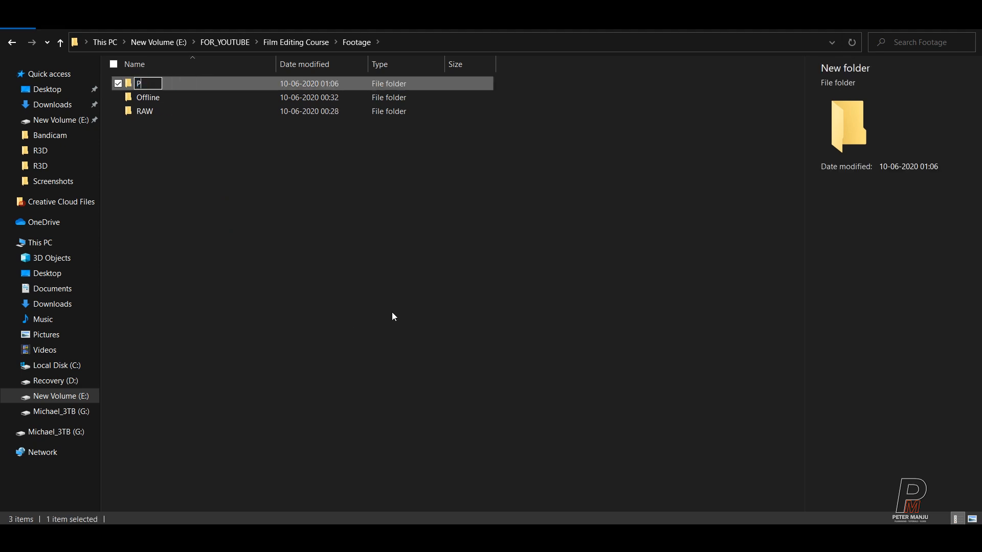
pyautogui.write('rojects')
pyautogui.click(329, 310)
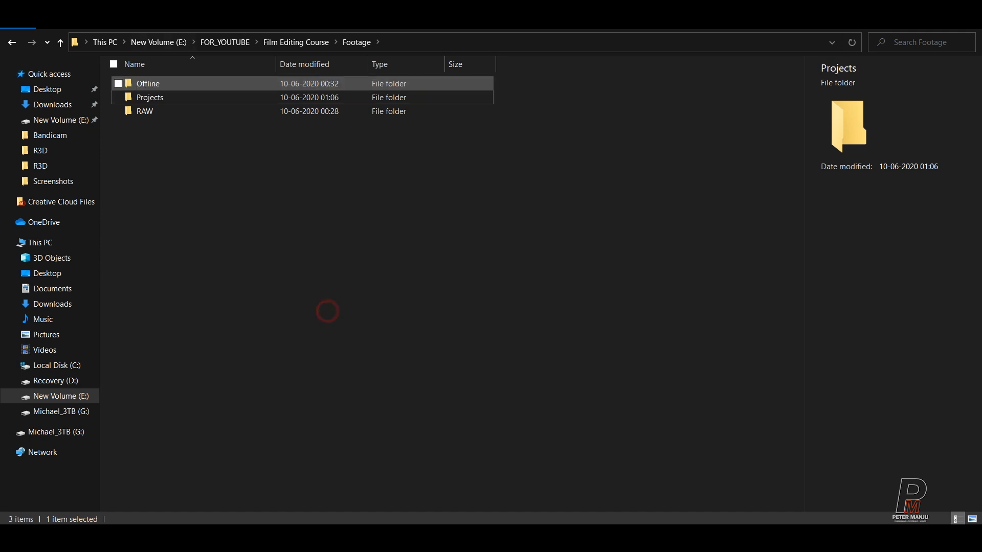
pyautogui.click(284, 312)
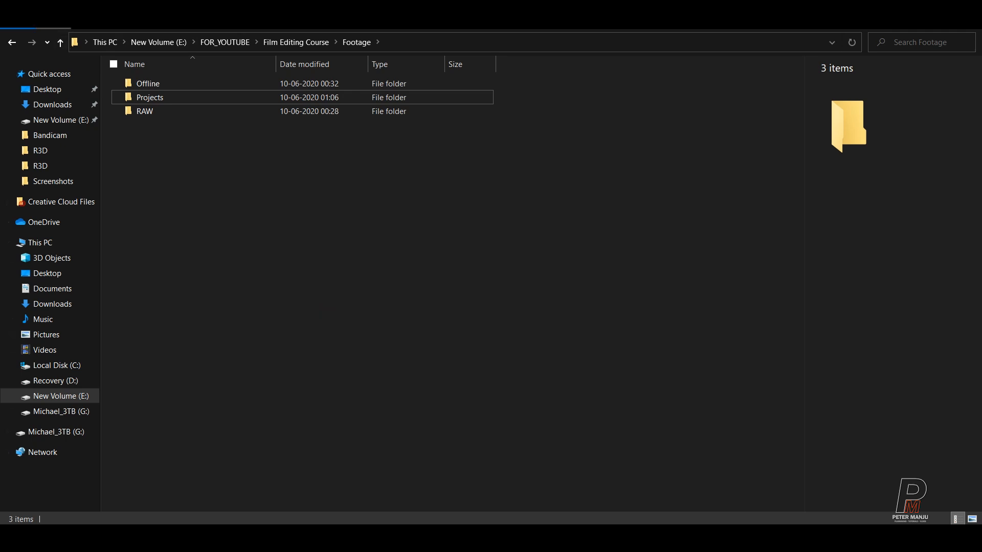
# Create a new folder named Exports inside the Footage folder
pyautogui.hotkey('ctrl', 'shift', 'n')
pyautogui.write('Exports')
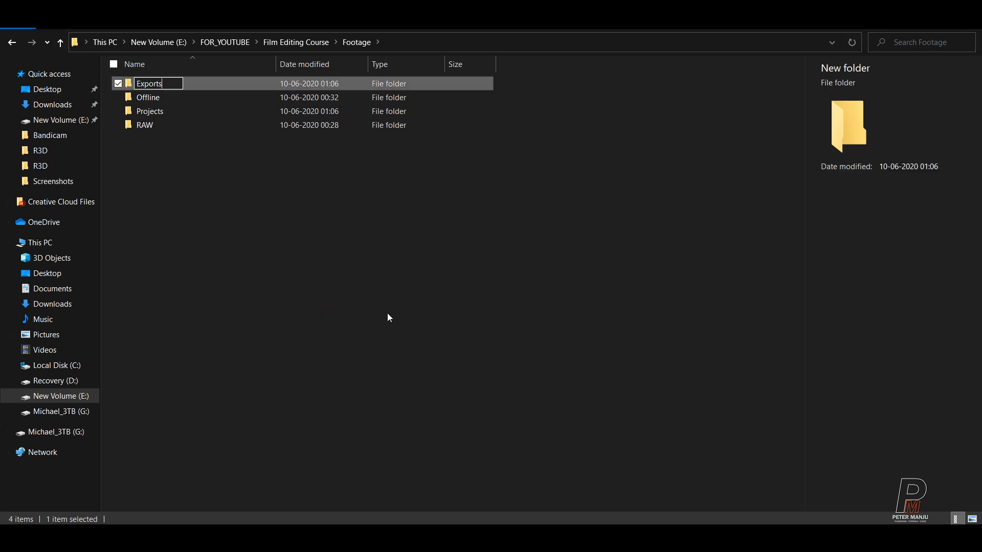
pyautogui.click(286, 284)
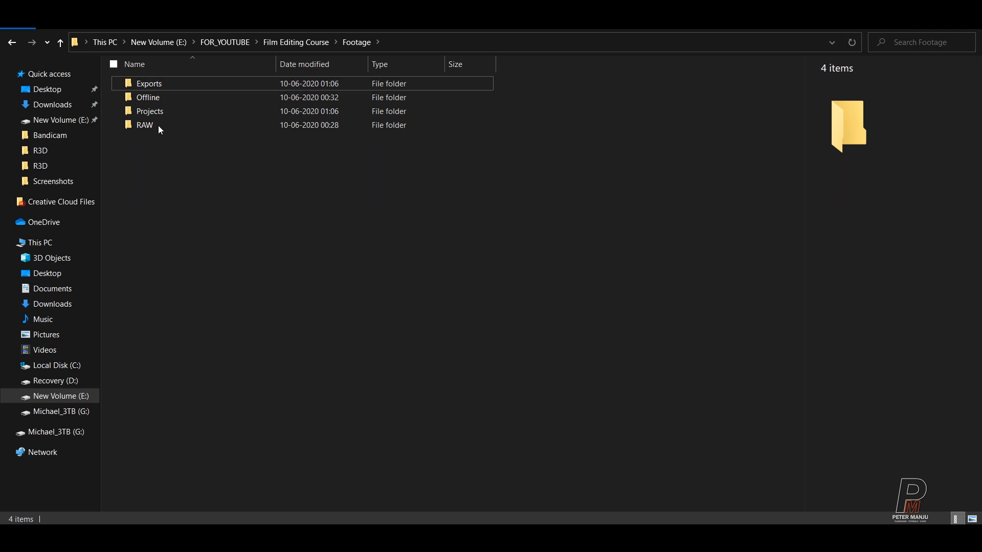
pyautogui.click(160, 111)
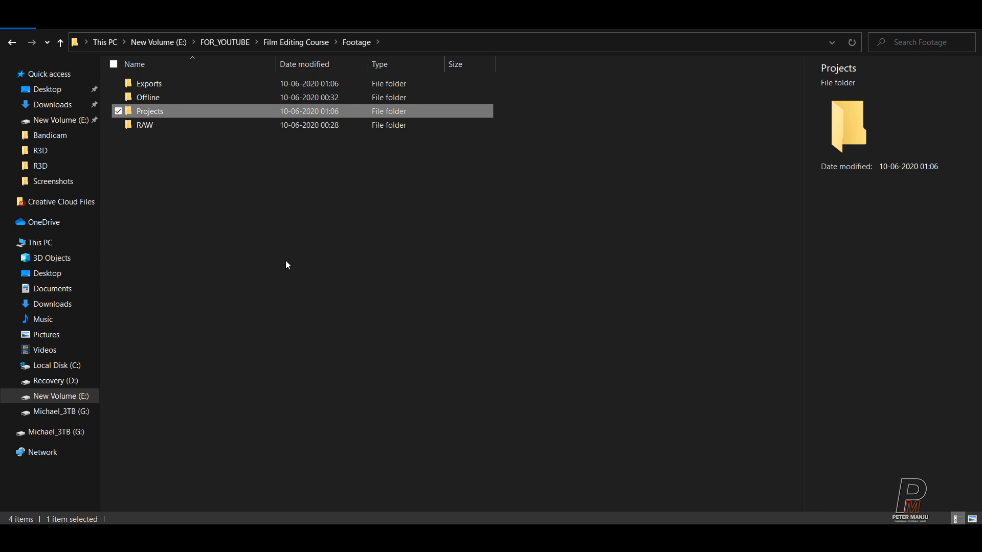
pyautogui.click(154, 152)
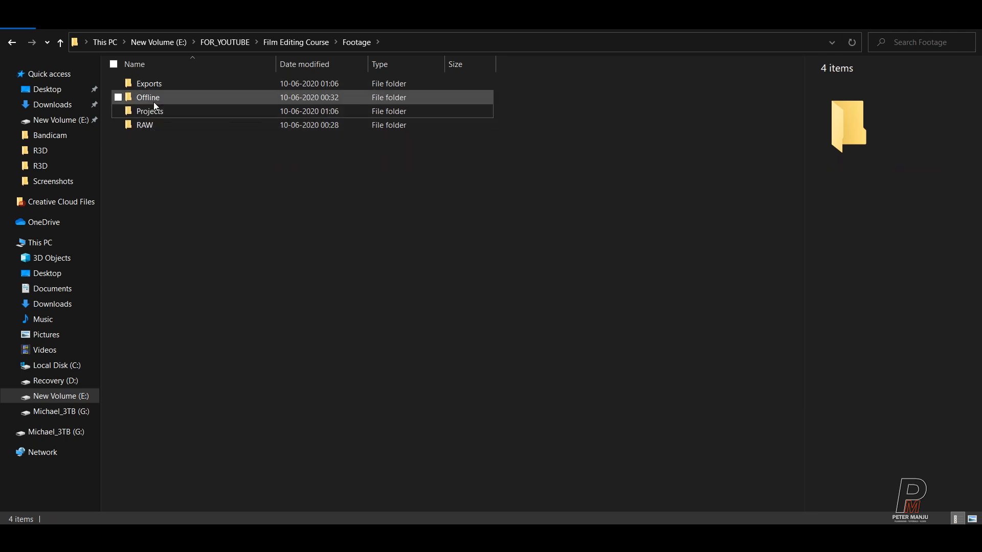
pyautogui.click(154, 104)
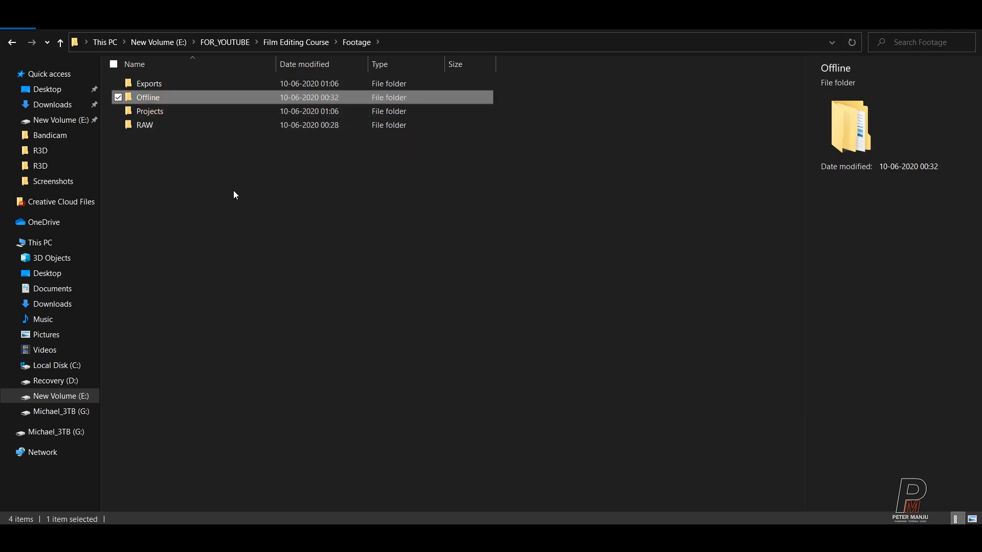
pyautogui.click(159, 126)
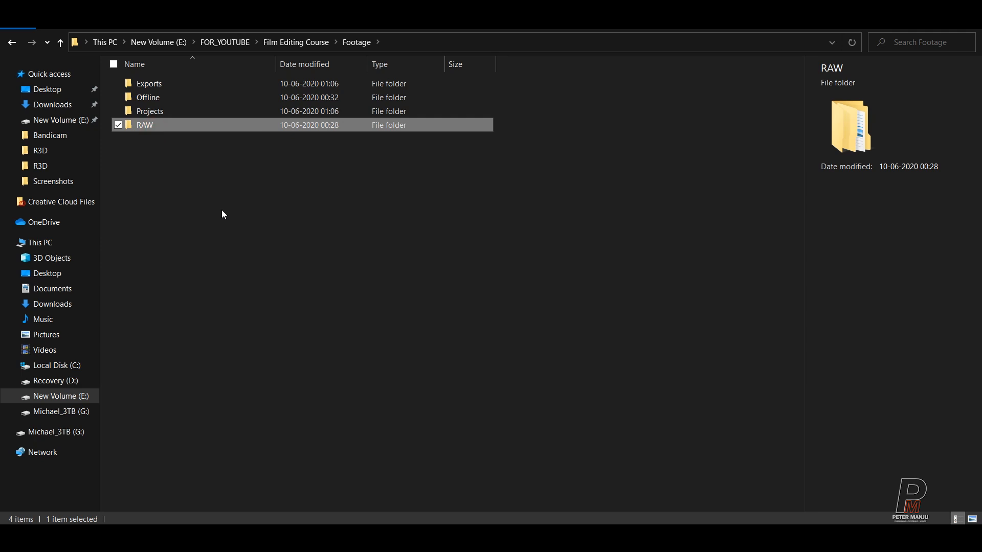
pyautogui.click(162, 97)
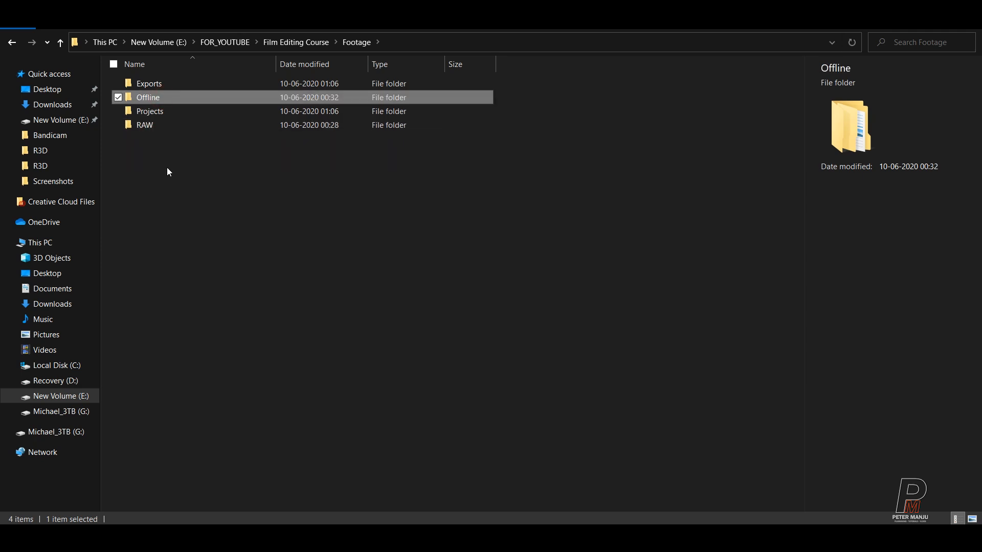
pyautogui.press('Up')
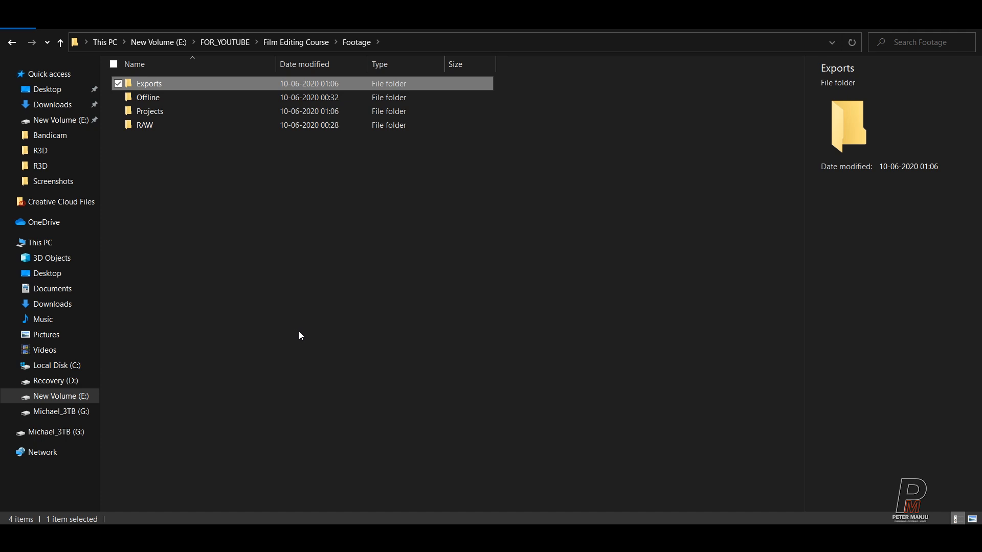
# Switch to Bandicam, check its sound recording settings, and return to the Footage folder
pyautogui.click(276, 541)
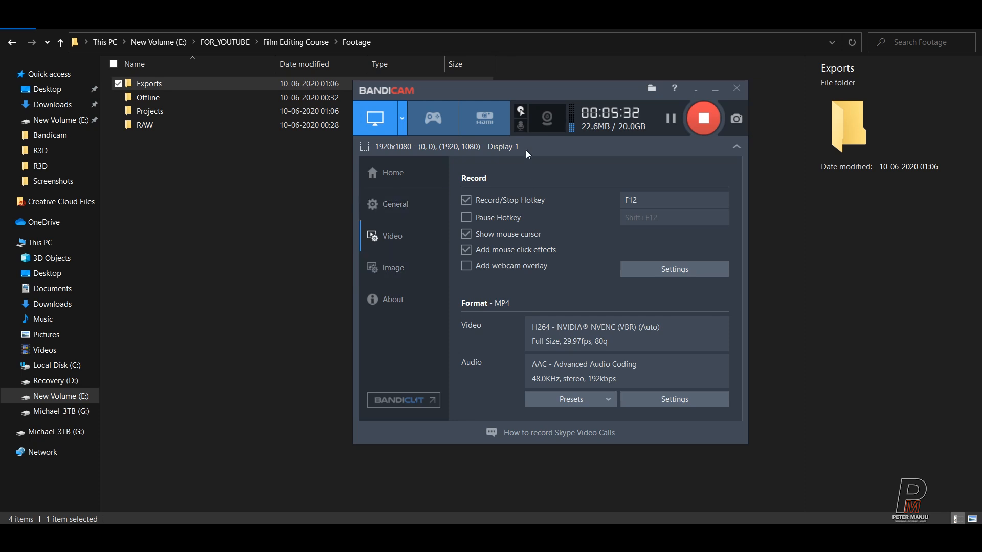
pyautogui.click(521, 125)
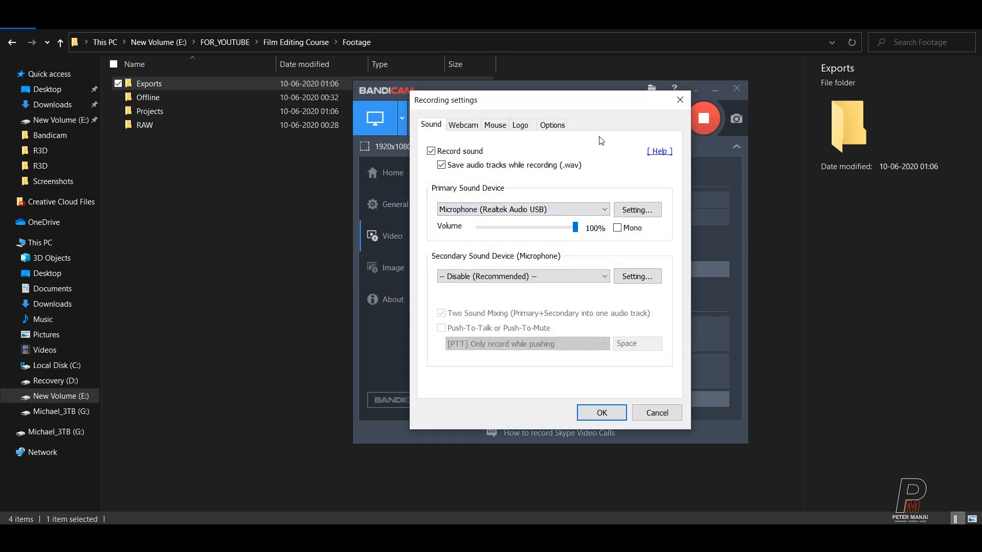
pyautogui.click(680, 99)
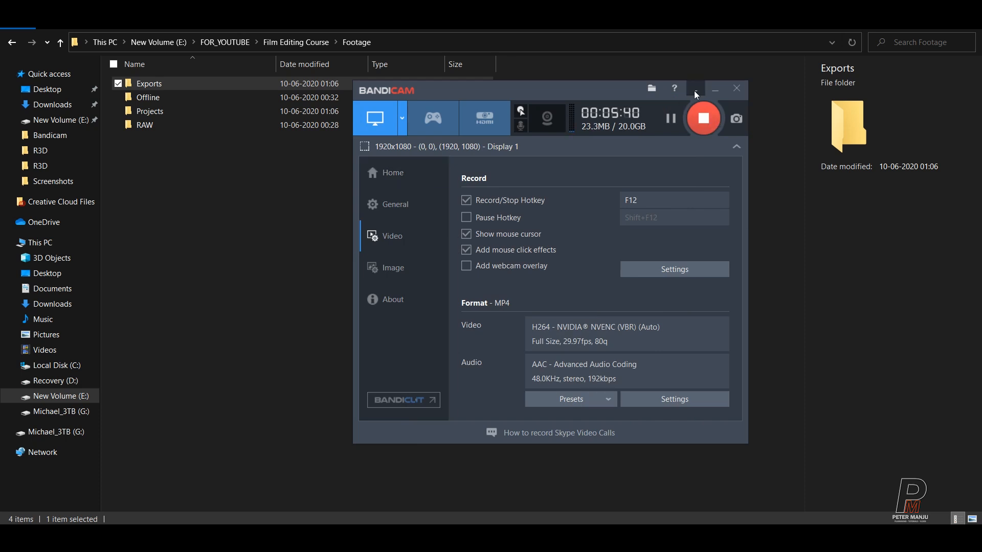
pyautogui.click(710, 94)
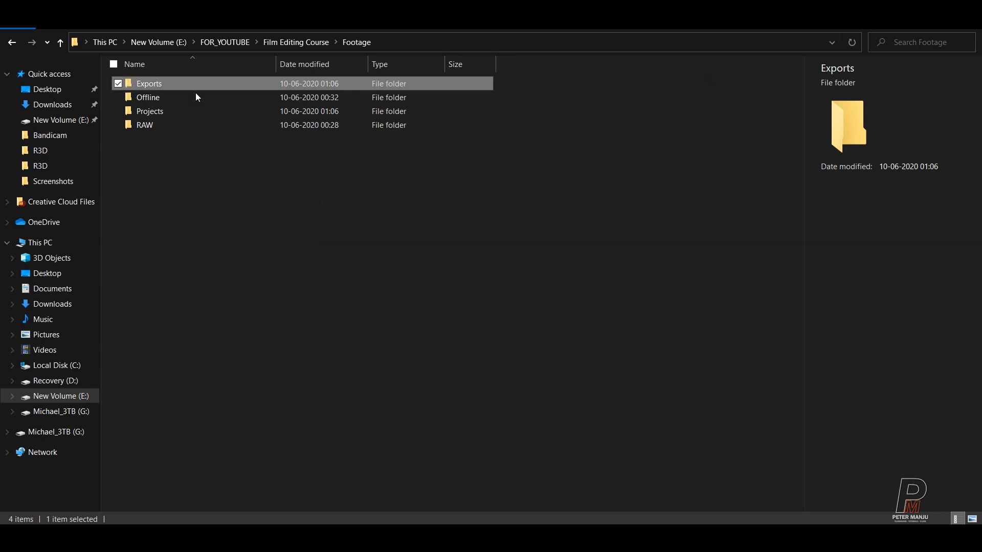
# Create a new folder named Assets inside the Footage folder
pyautogui.click(273, 315)
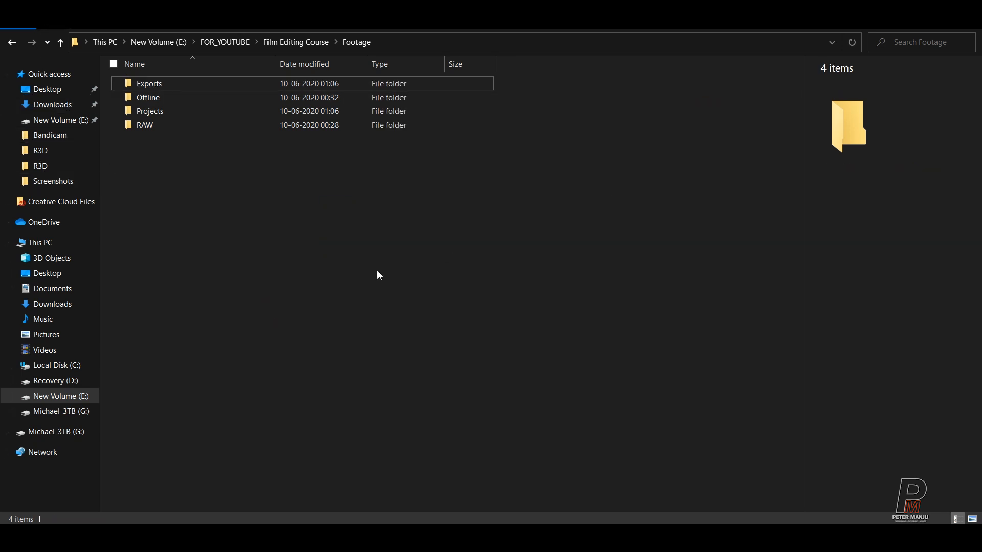
pyautogui.hotkey('ctrl', 'shift', 'n')
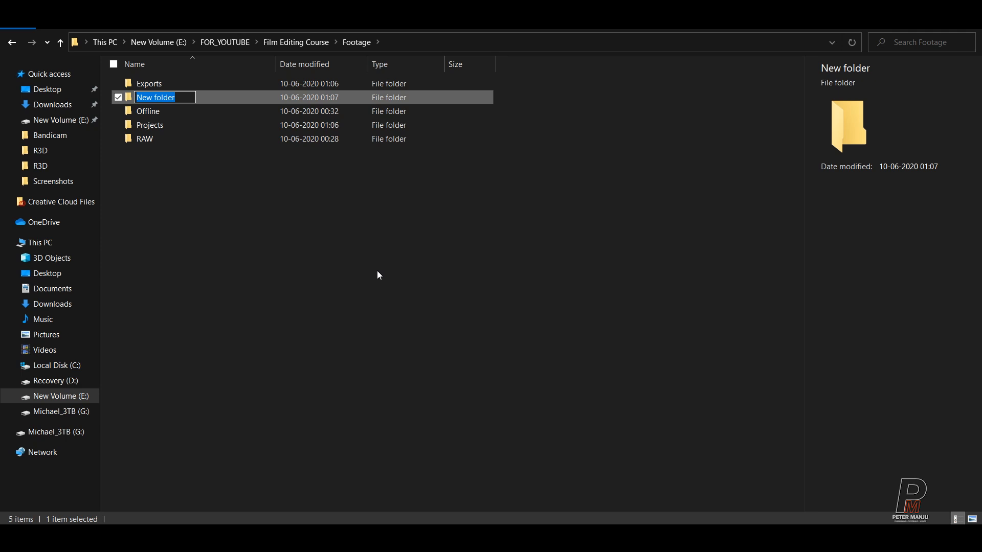
pyautogui.write('Assets')
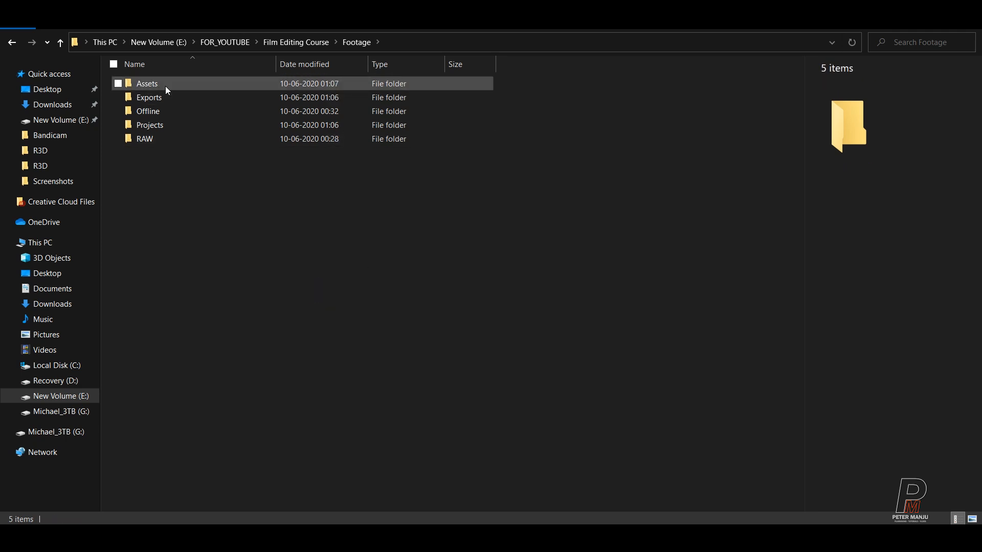
# Look inside the new Assets folder and return to the Footage folder
pyautogui.doubleClick(165, 85)
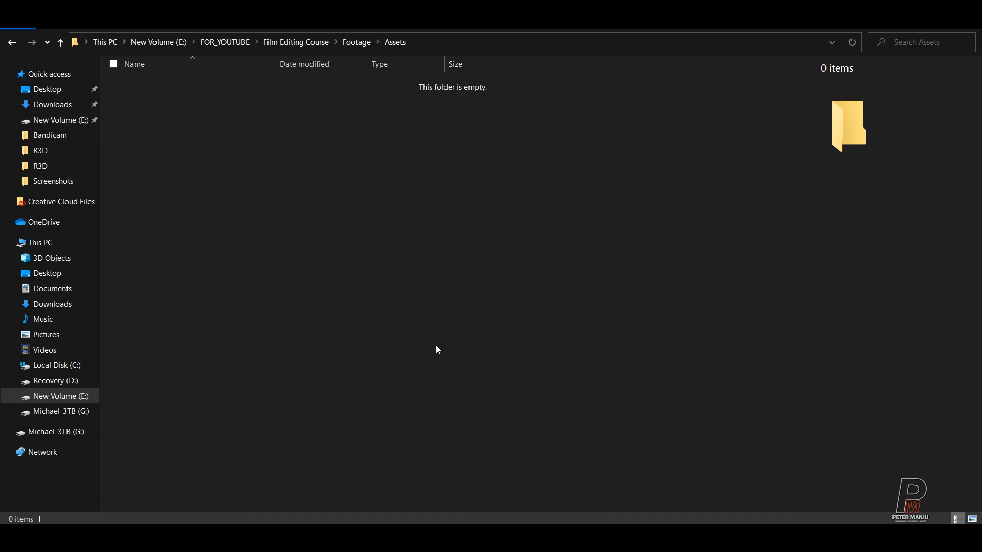
pyautogui.click(429, 288)
pyautogui.click(360, 44)
pyautogui.click(351, 379)
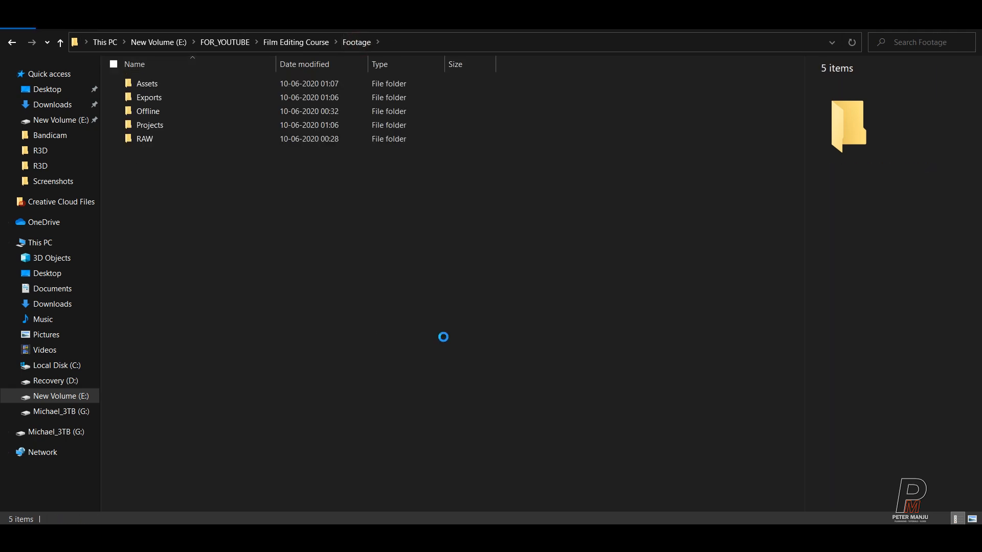
# Create a new folder named Audio inside the Footage folder
pyautogui.hotkey('ctrl', 'shift', 'n')
pyautogui.write('Audio')
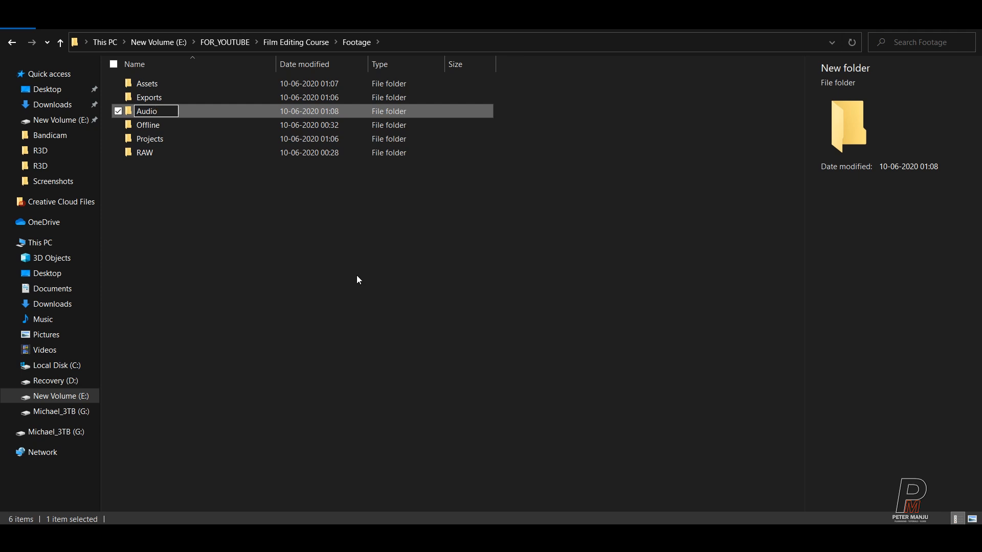
pyautogui.click(327, 273)
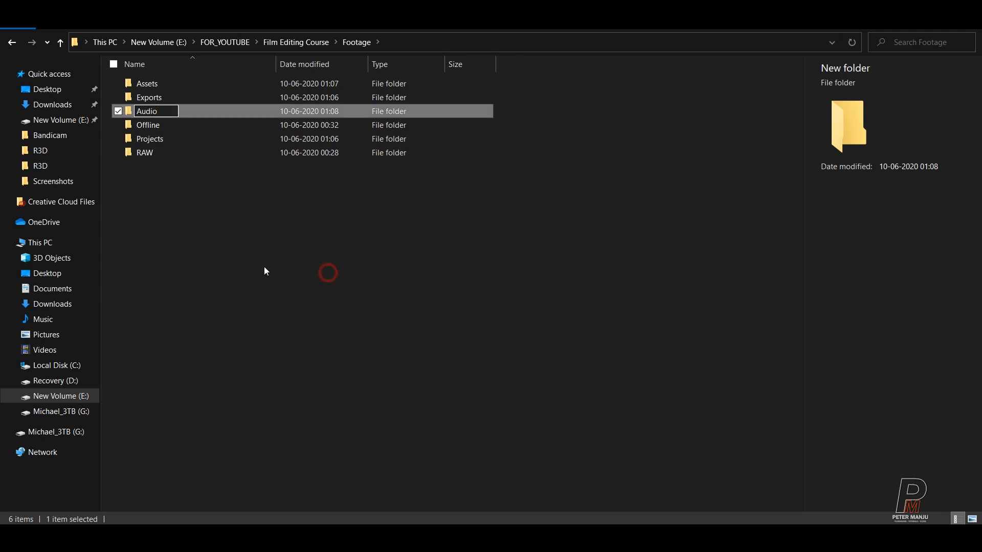
pyautogui.click(260, 341)
# Look inside the new Audio folder and return to the Footage folder
pyautogui.click(153, 97)
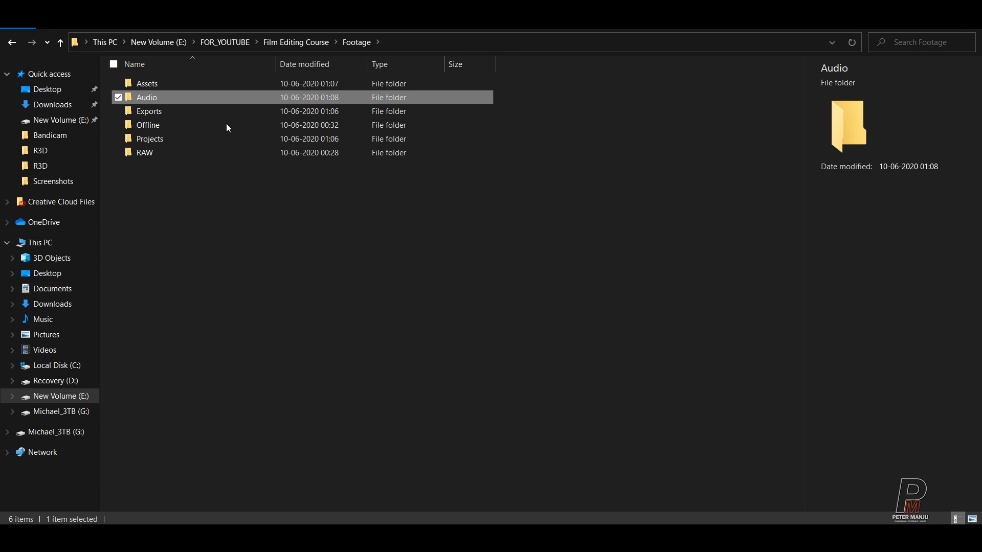
pyautogui.doubleClick(146, 97)
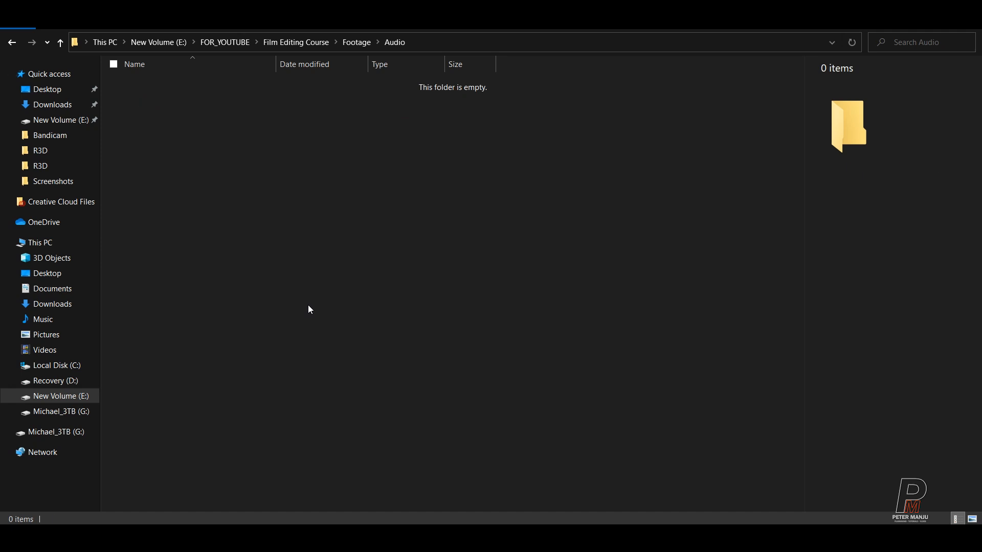
pyautogui.click(11, 42)
pyautogui.click(501, 400)
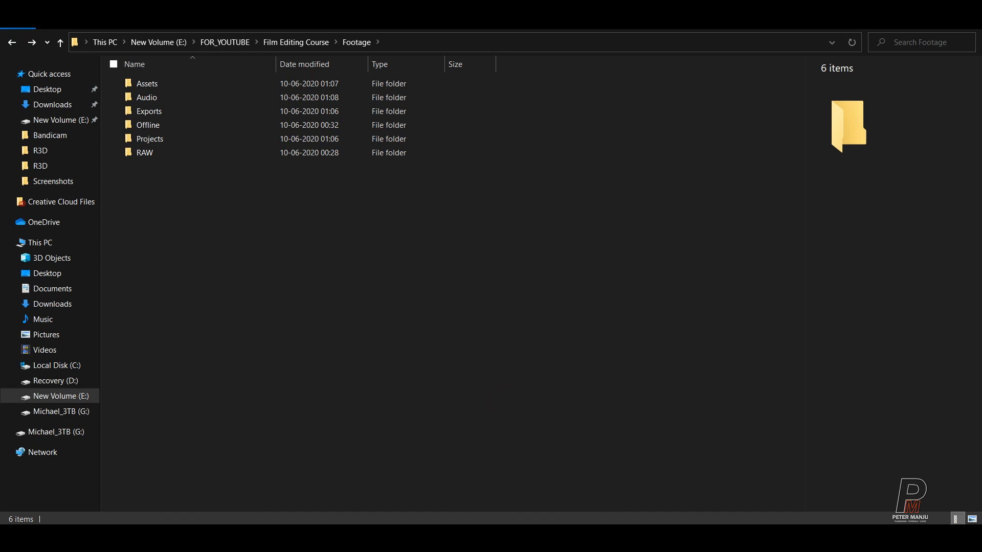
# Create a new folder named Music inside the Footage folder
pyautogui.hotkey('ctrl', 'shift', 'n')
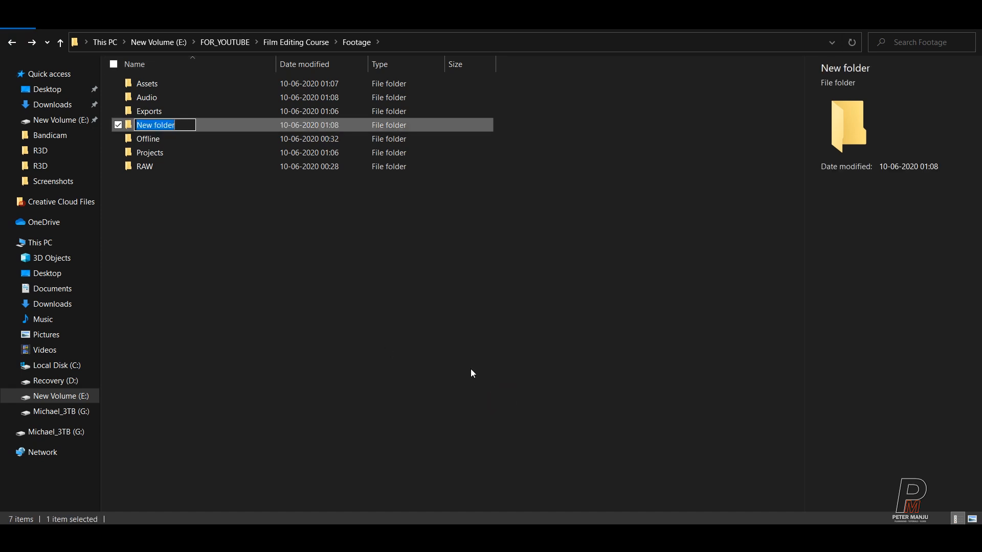
pyautogui.write('Music')
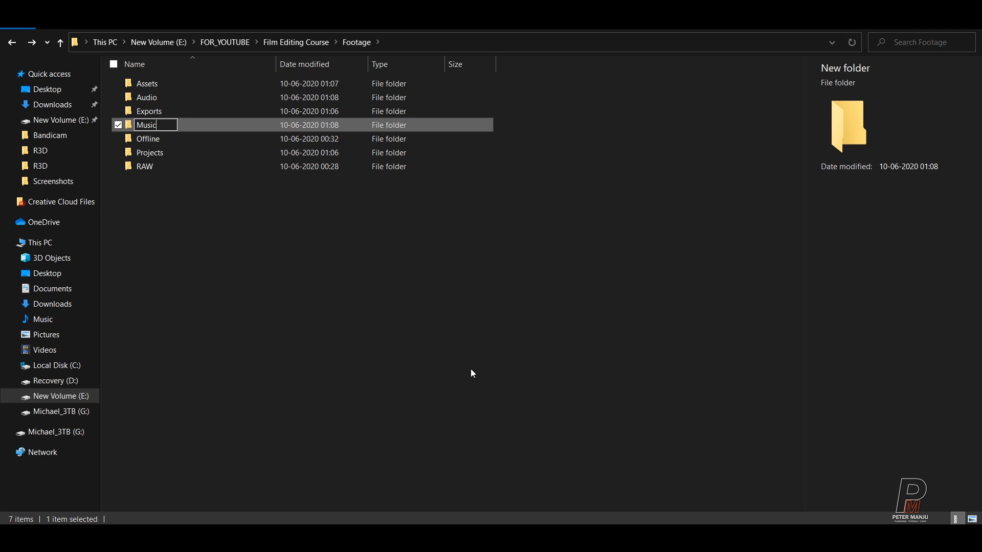
pyautogui.click(330, 341)
pyautogui.click(167, 126)
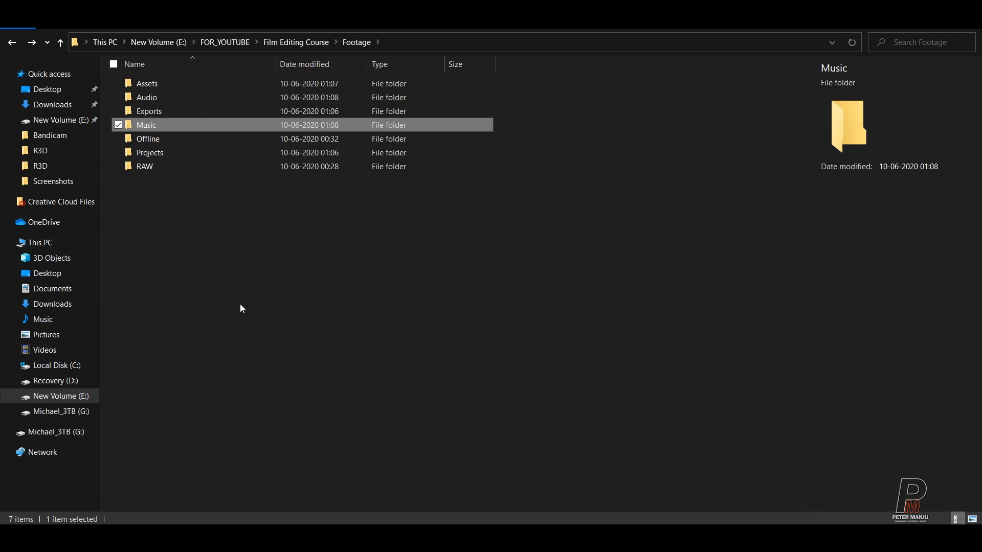
pyautogui.click(337, 302)
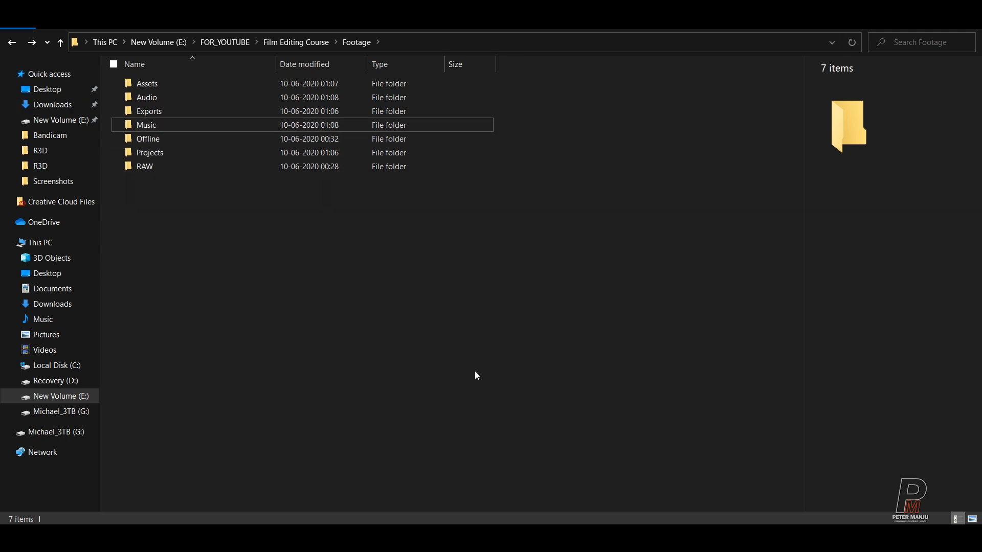
# Create a new folder named DVD inside the Footage folder
pyautogui.hotkey('ctrl', 'shift', 'n')
pyautogui.write('DVD')
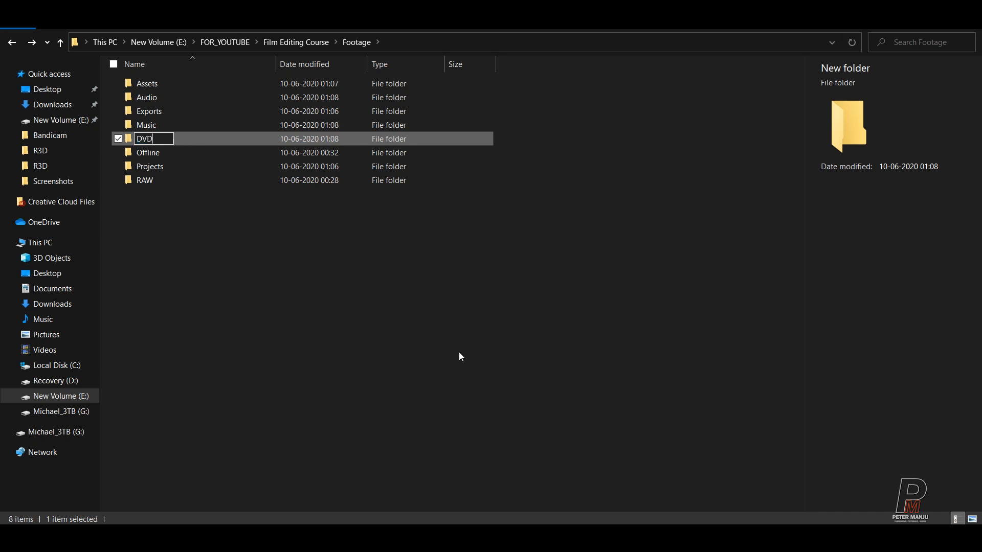
pyautogui.press('Return')
# Look inside the new DVD folder and return to the Footage folder
pyautogui.doubleClick(158, 113)
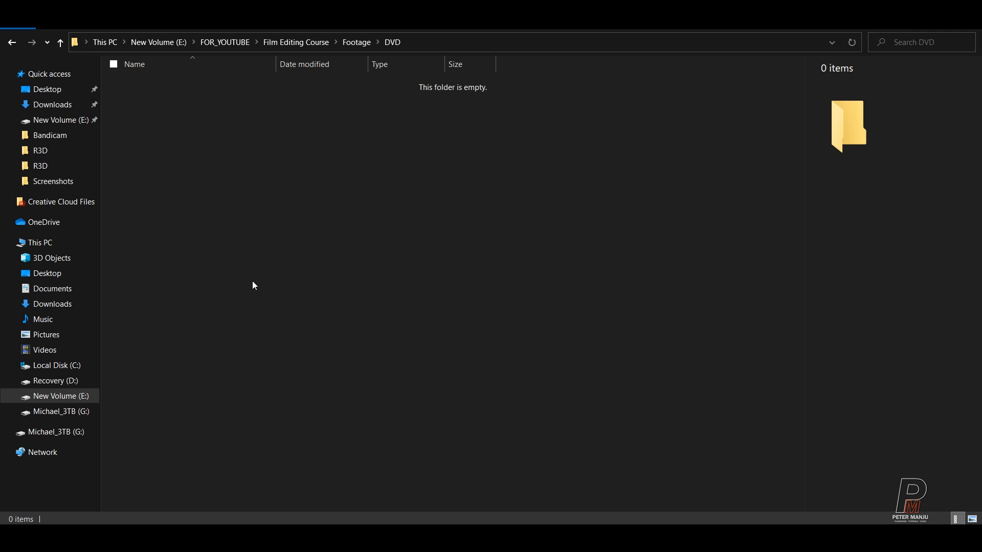
pyautogui.click(11, 42)
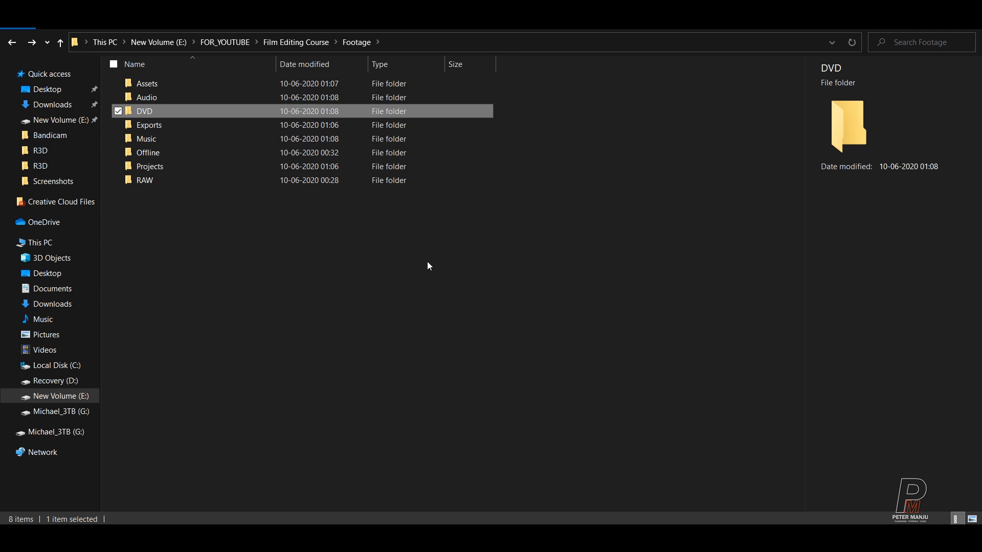
pyautogui.click(384, 317)
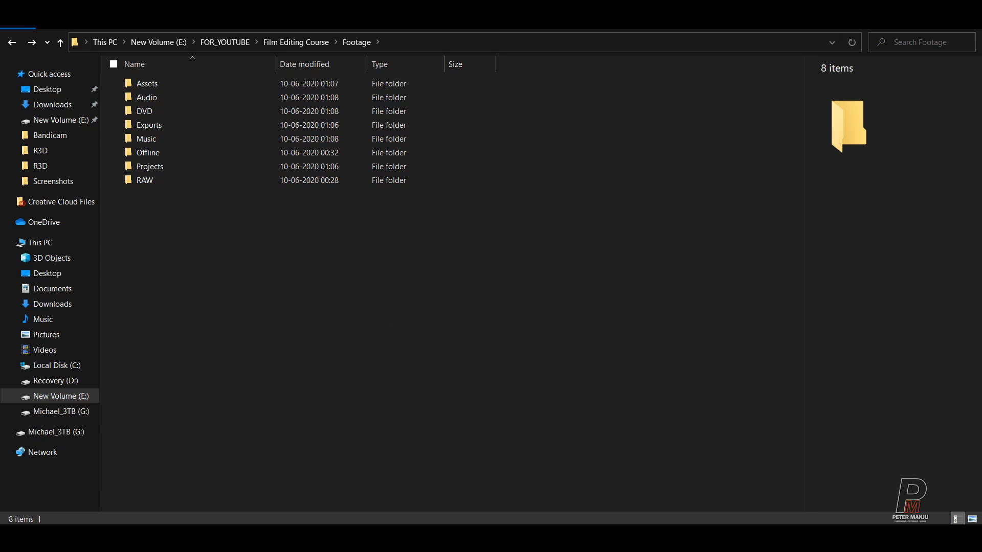
# Create a new folder named Blue Ray inside the Footage folder
pyautogui.hotkey('ctrl', 'shift', 'n')
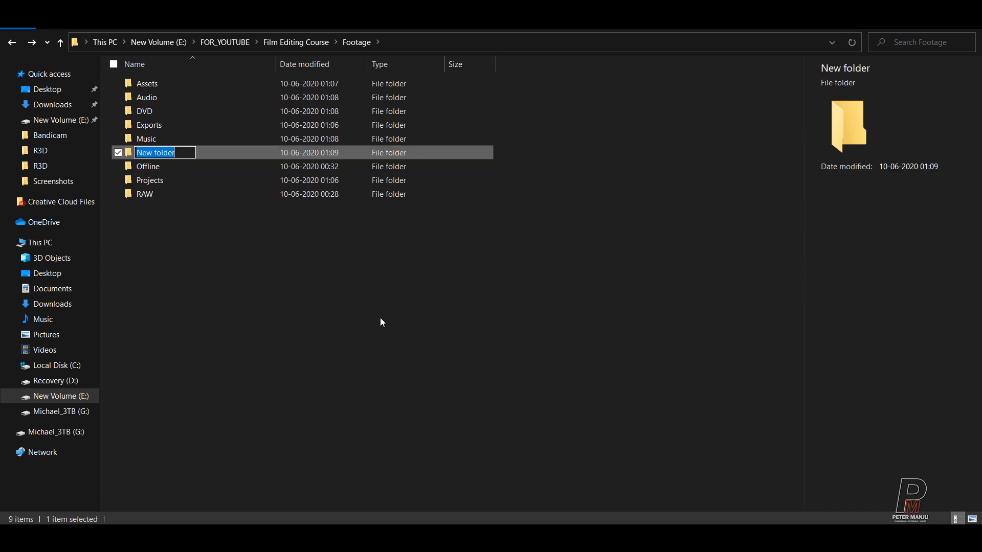
pyautogui.write('B')
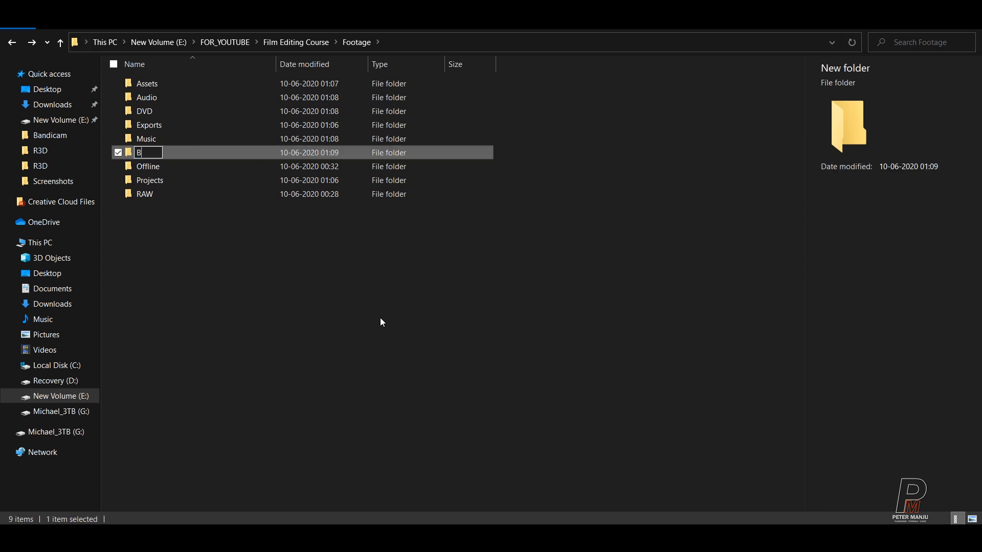
pyautogui.write('lue Ray')
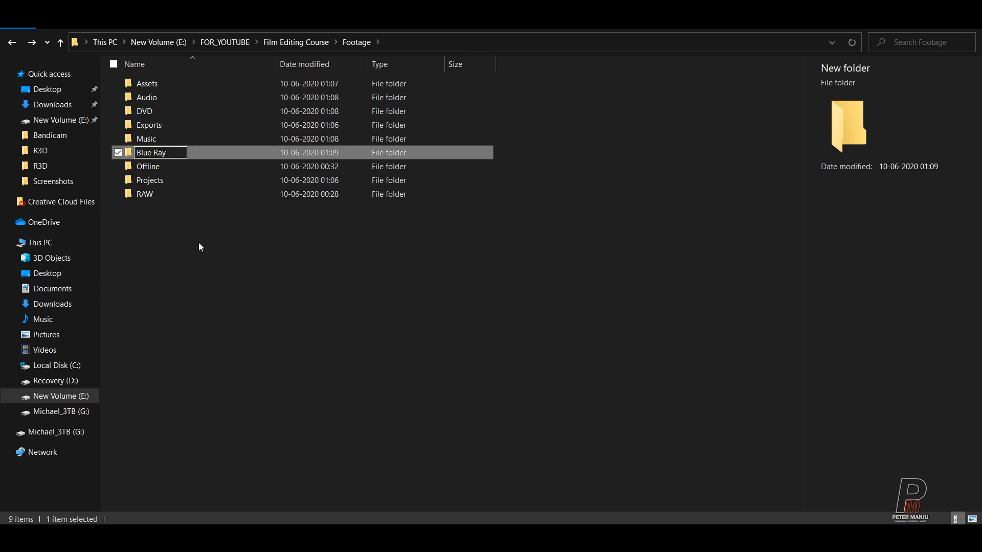
pyautogui.press('Return')
pyautogui.click(223, 307)
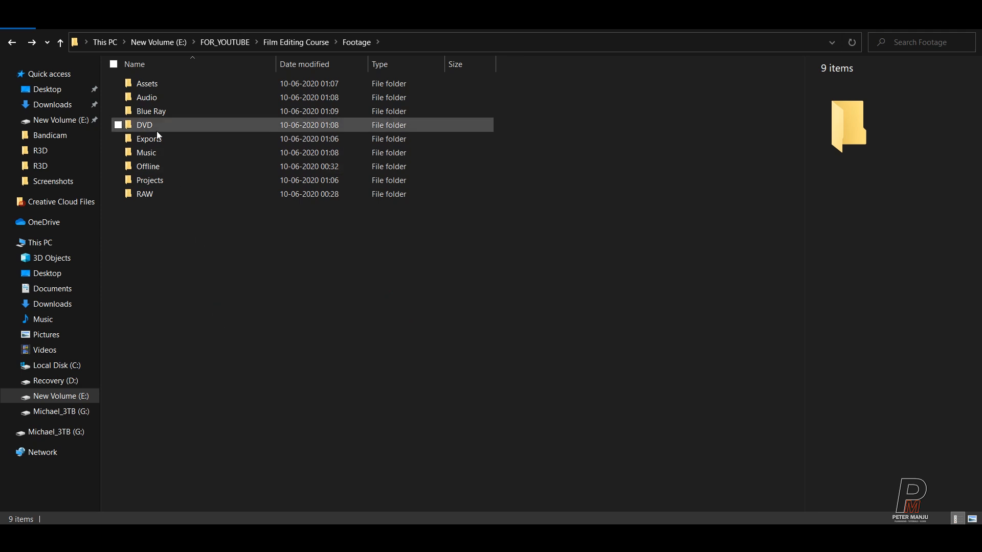
pyautogui.click(162, 112)
pyautogui.click(254, 321)
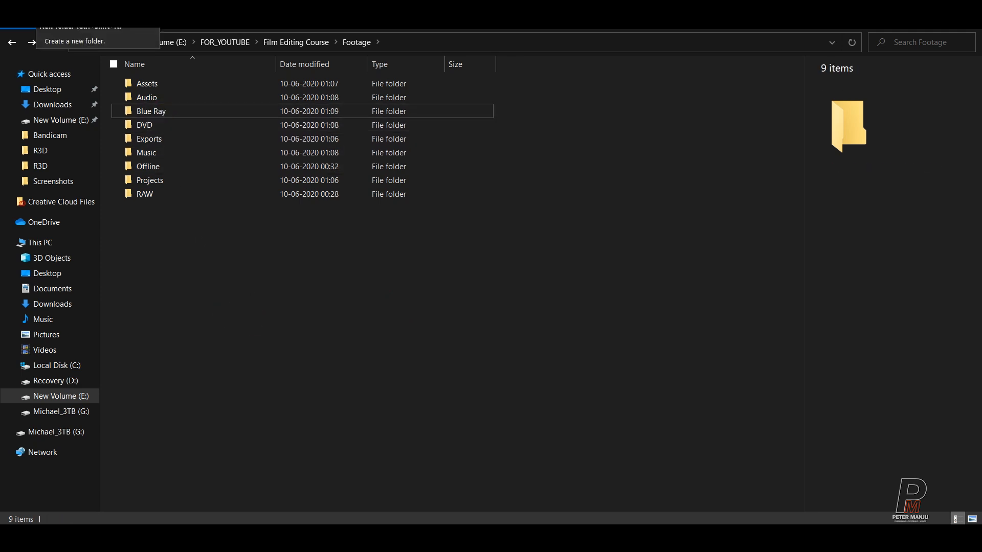
pyautogui.hotkey('ctrl', 'shift', 'n')
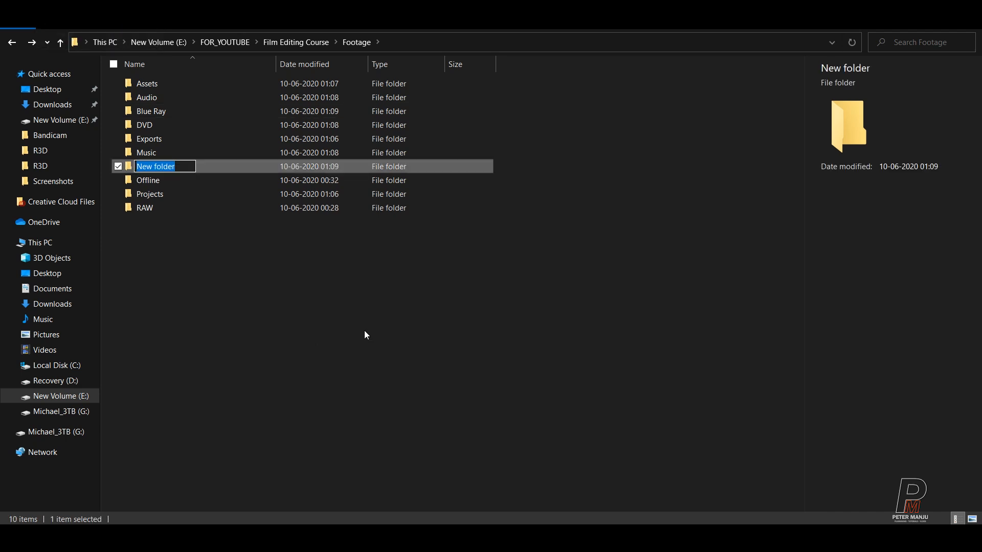
pyautogui.click(365, 334)
pyautogui.click(163, 166)
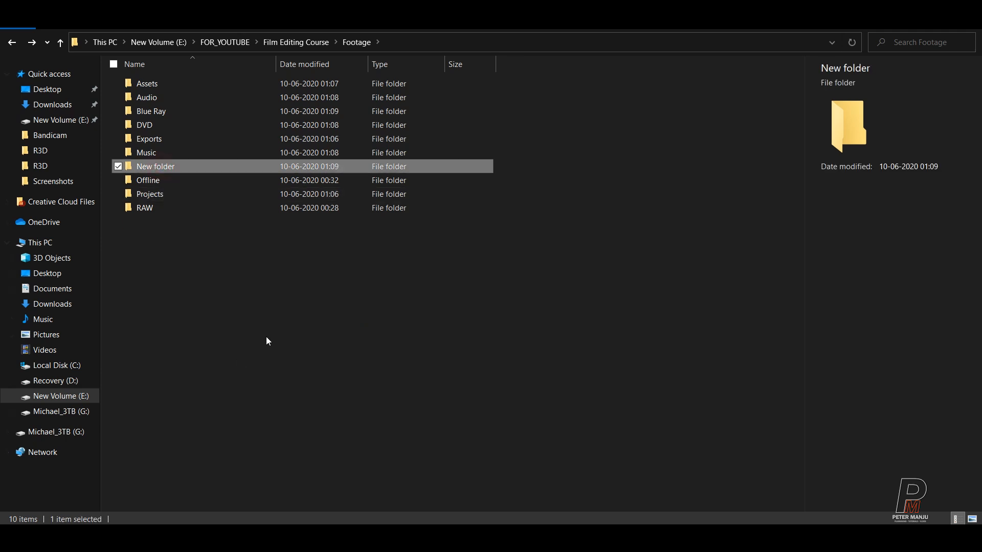
pyautogui.press('Delete')
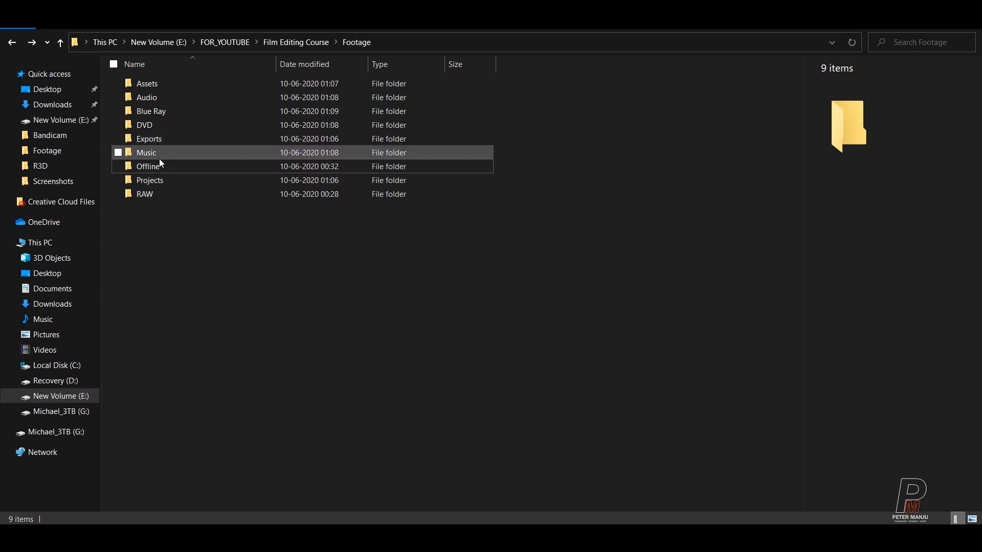
# Open the Exports folder and create a new subfolder named QT in it
pyautogui.doubleClick(166, 141)
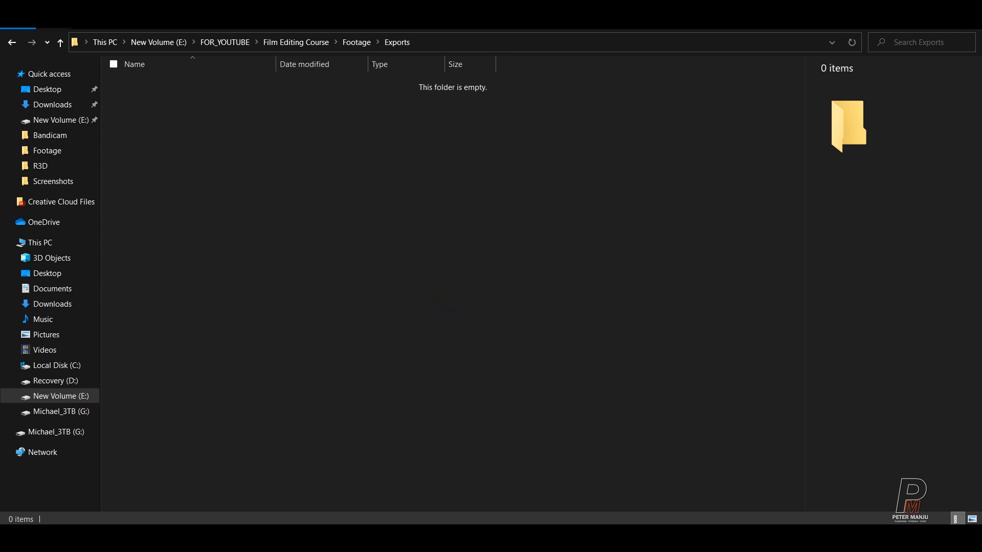
pyautogui.hotkey('ctrl', 'shift', 'n')
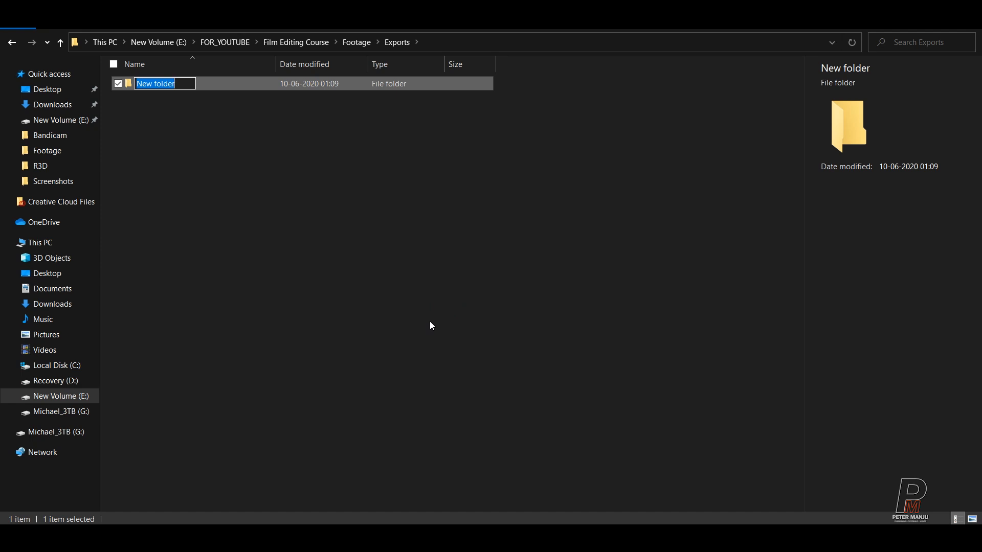
pyautogui.write('QT')
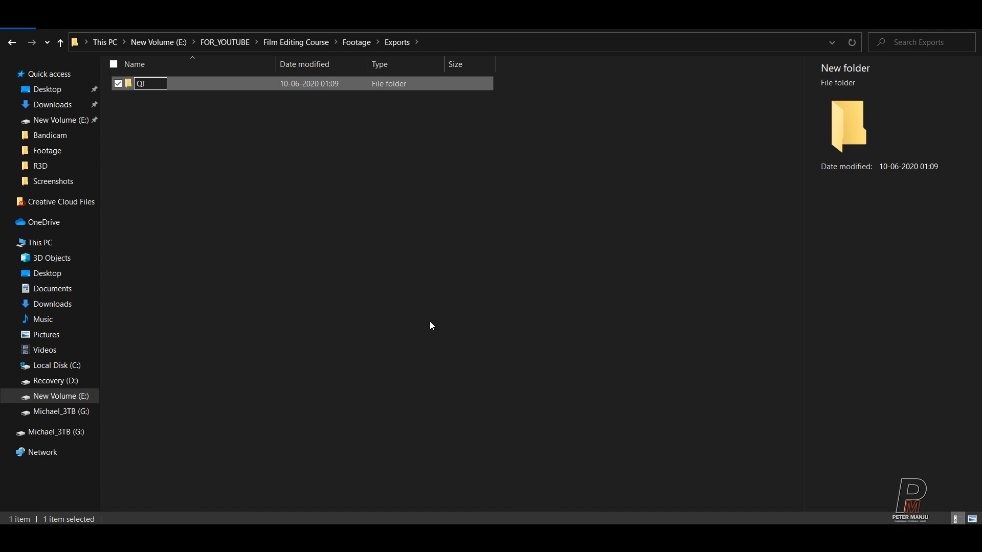
pyautogui.press('Return')
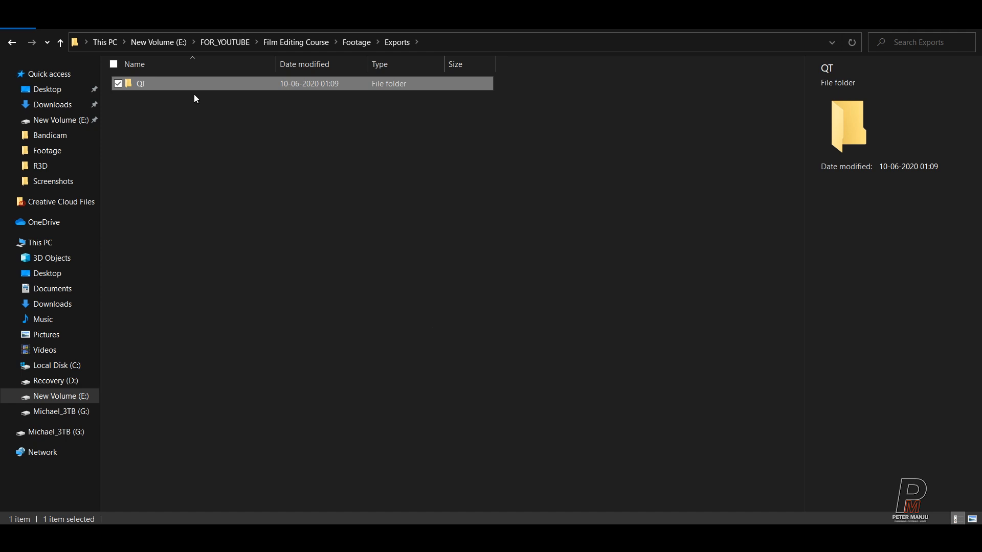
pyautogui.click(246, 240)
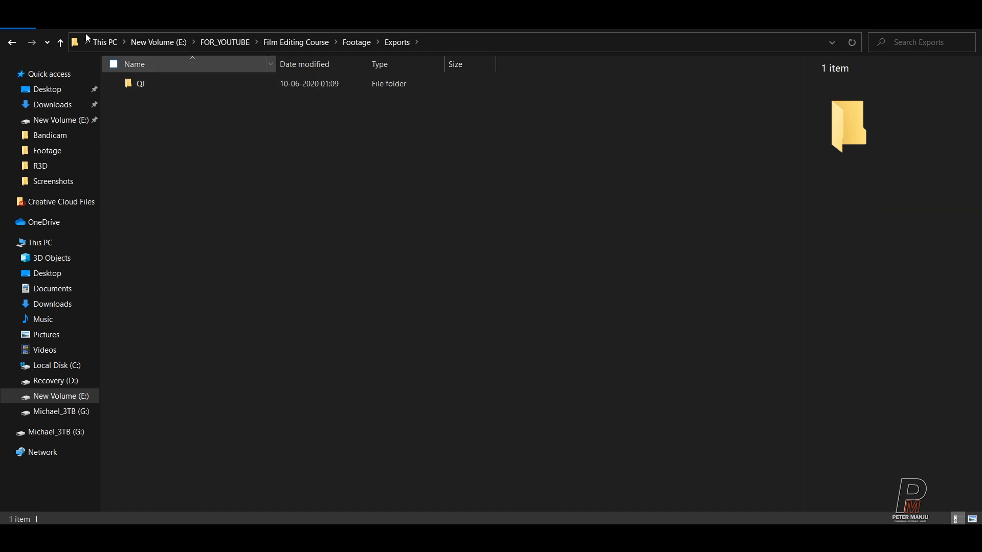
# Create a second subfolder named DV inside the Exports folder
pyautogui.hotkey('ctrl', 'shift', 'n')
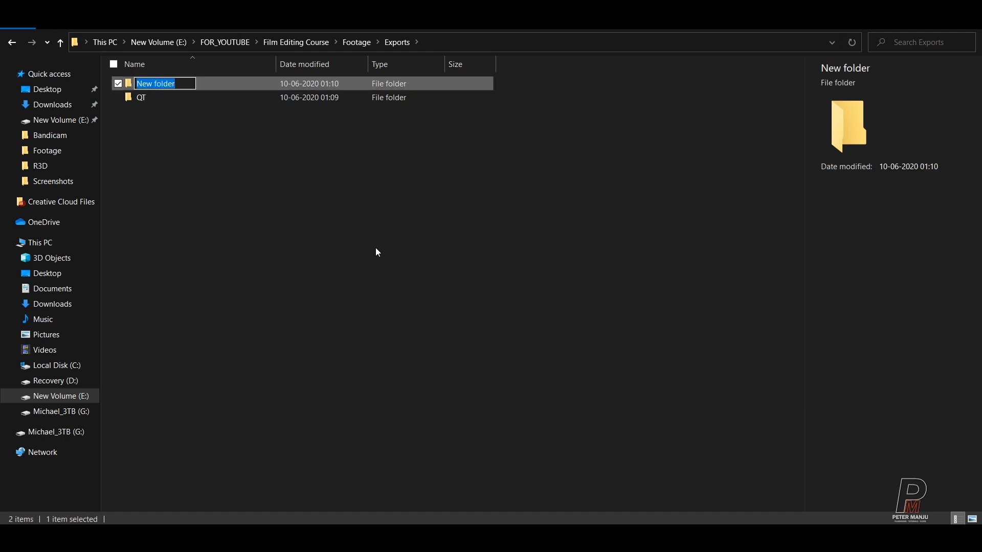
pyautogui.write('DV')
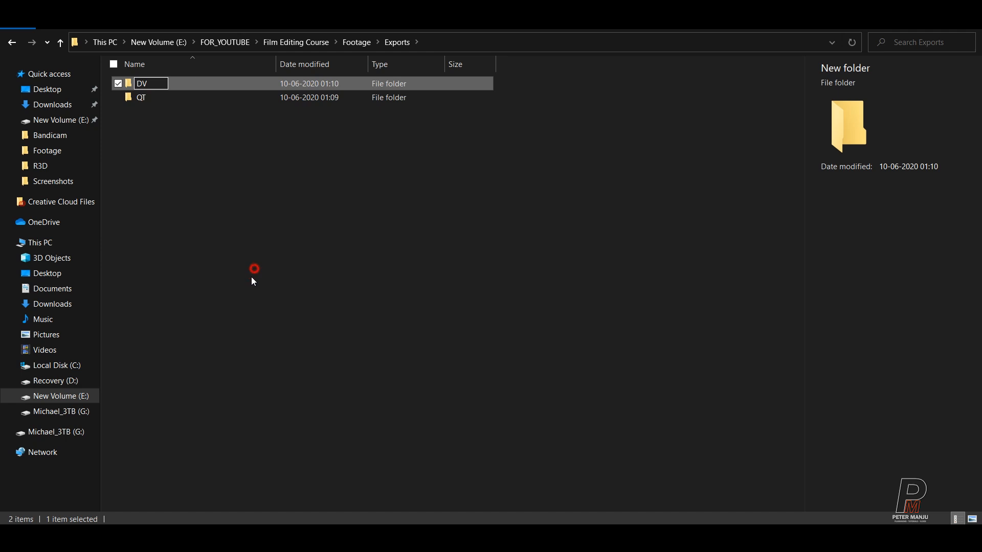
pyautogui.click(254, 269)
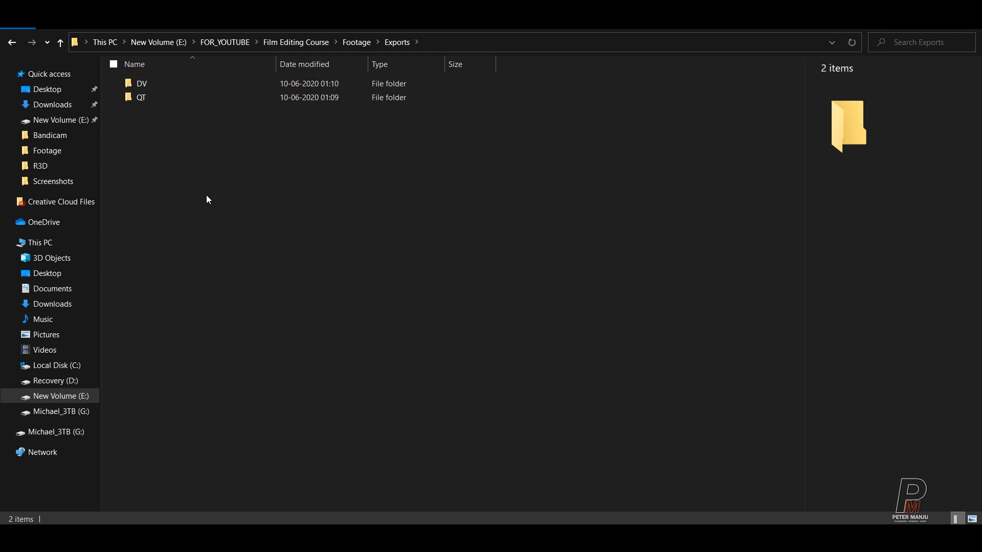
pyautogui.click(151, 87)
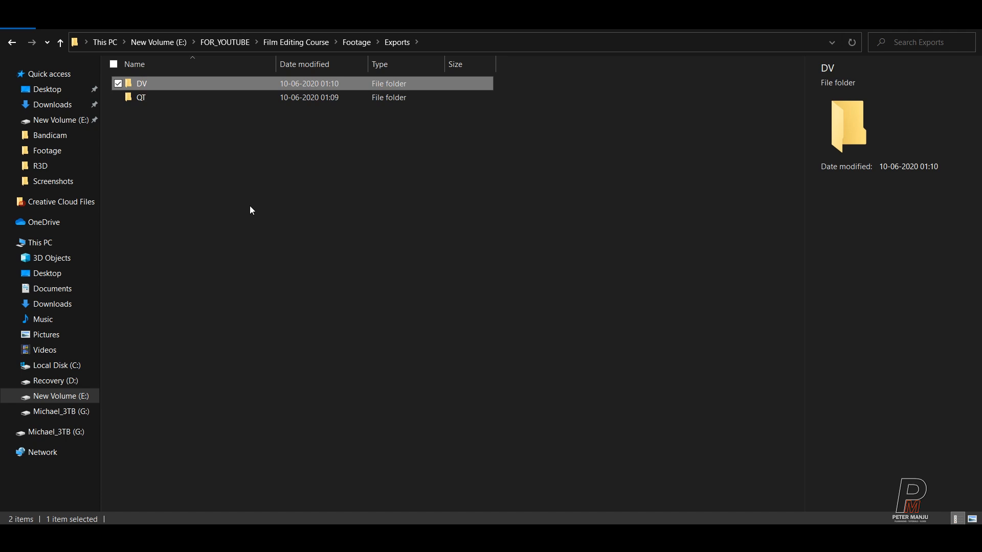
pyautogui.click(241, 176)
pyautogui.click(158, 86)
pyautogui.click(156, 100)
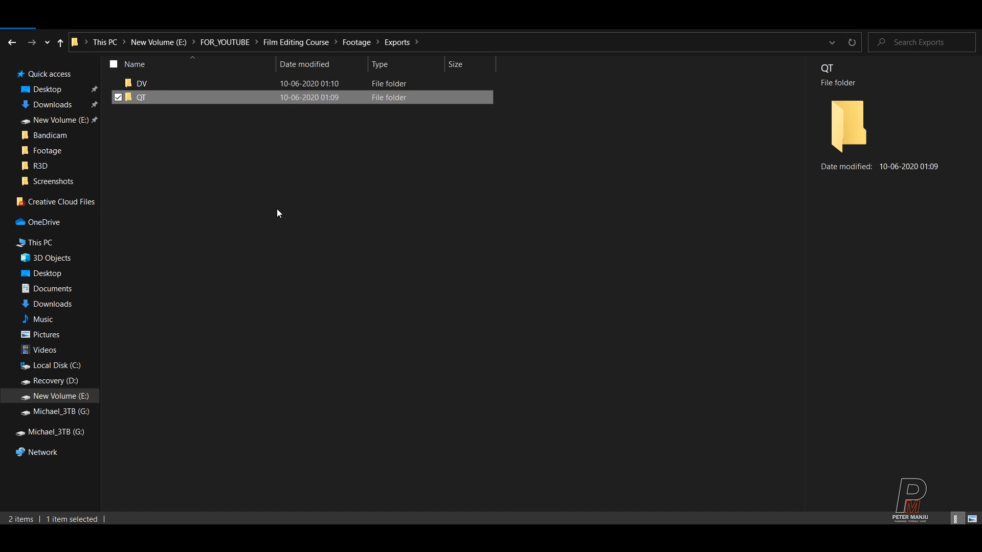
# Go back from Exports to the Footage folder, look inside the DVD folder, and return to Footage
pyautogui.click(8, 43)
pyautogui.click(462, 324)
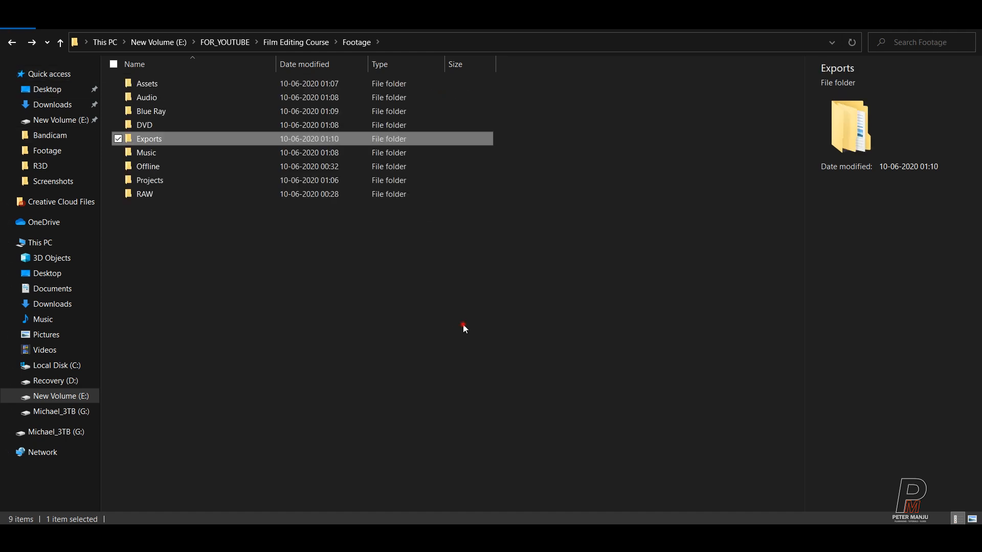
pyautogui.click(149, 122)
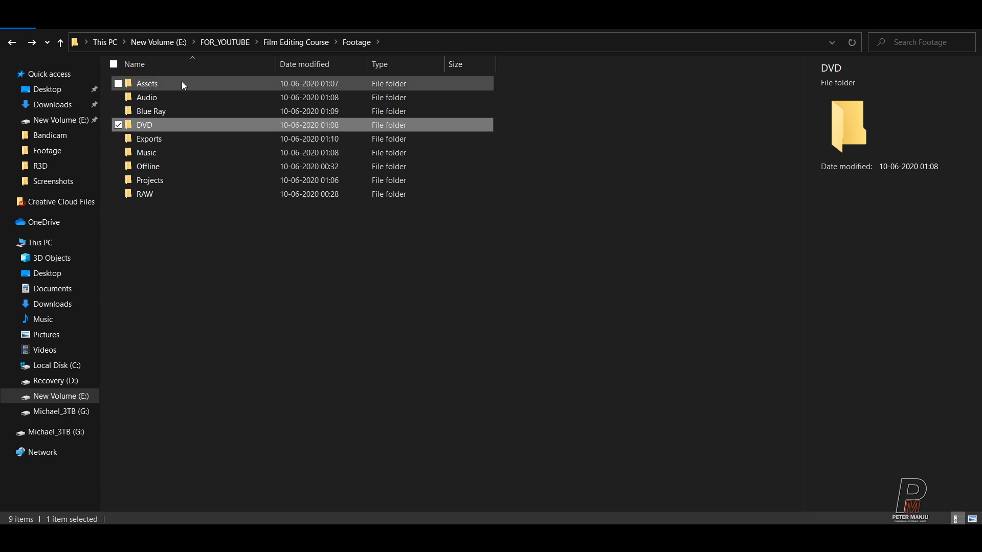
pyautogui.doubleClick(155, 127)
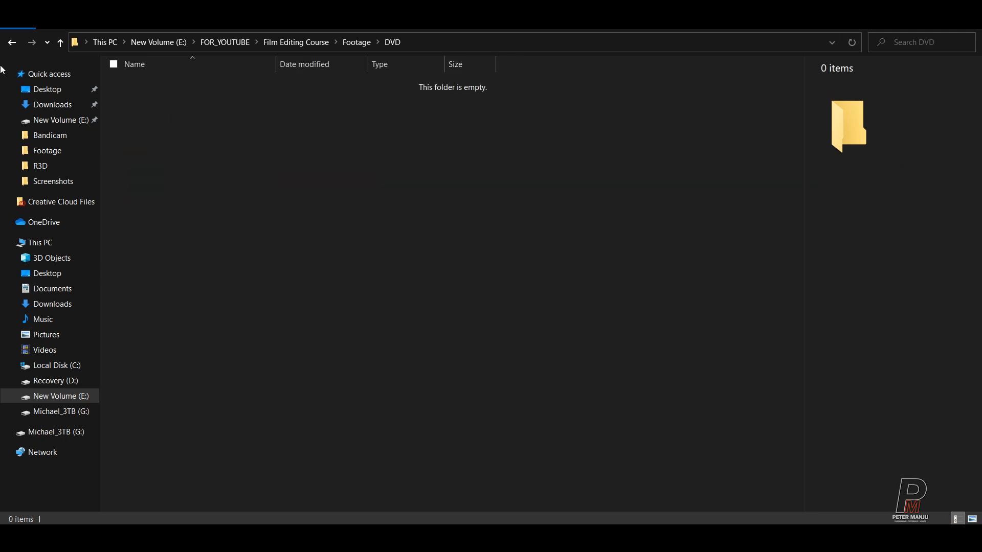
pyautogui.click(12, 42)
pyautogui.click(190, 315)
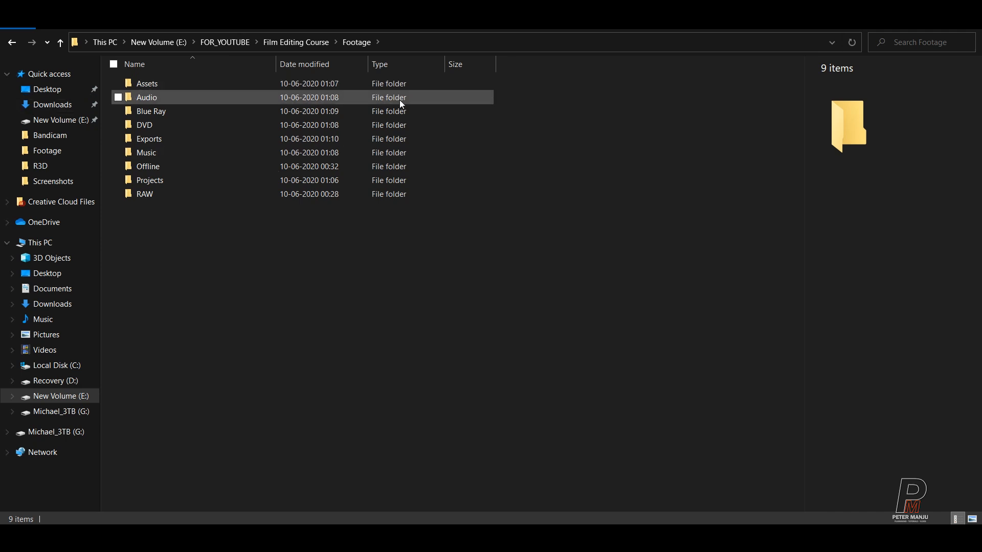
# Return to the Film Editing Course folder and rename its Footage folder to Production_No1
pyautogui.click(287, 44)
pyautogui.doubleClick(146, 84)
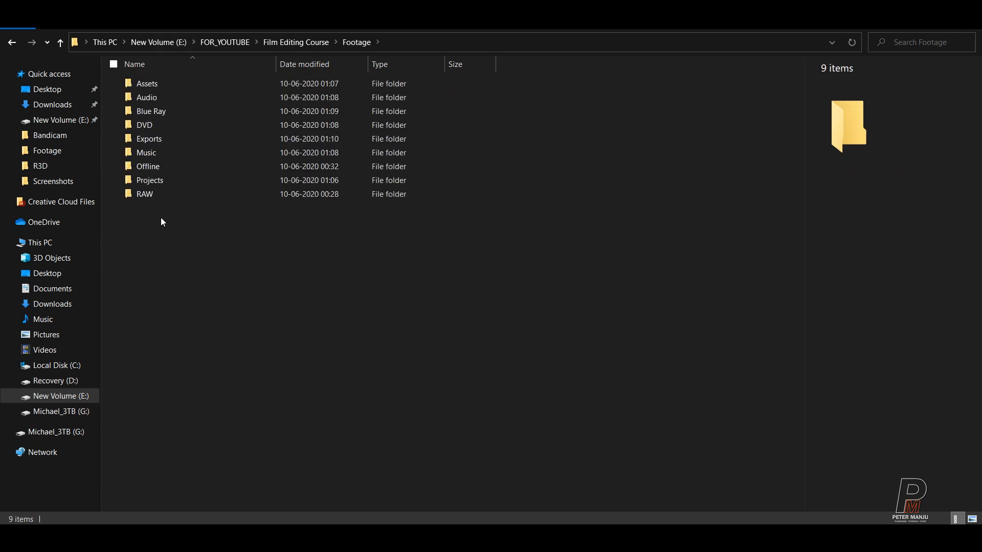
pyautogui.click(301, 42)
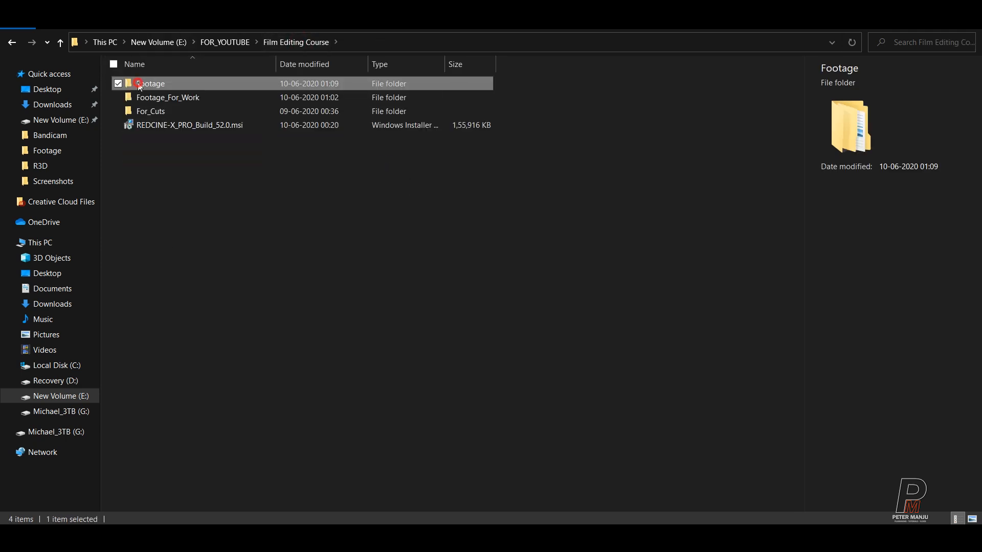
pyautogui.click(137, 83)
pyautogui.write('Produc')
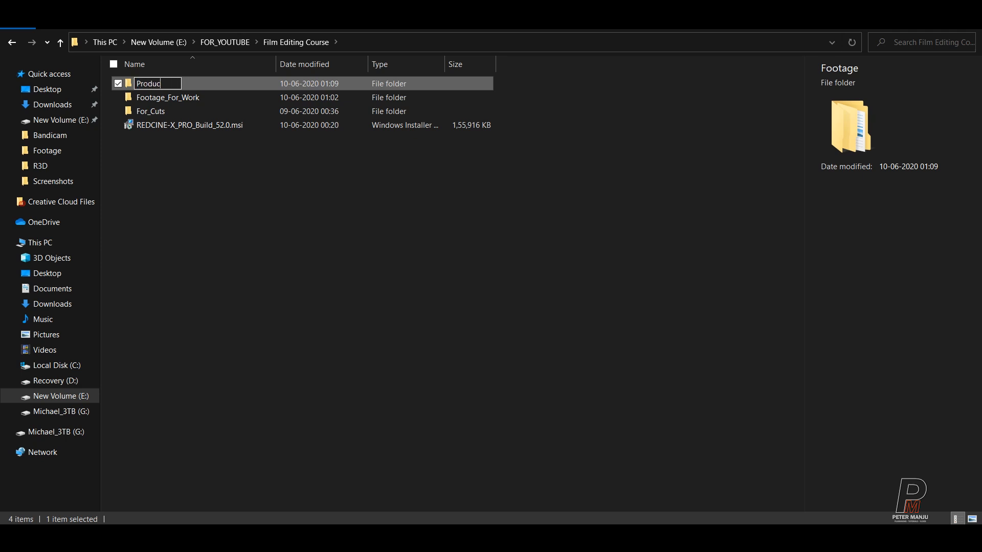
pyautogui.write('tion_No1')
pyautogui.click(393, 267)
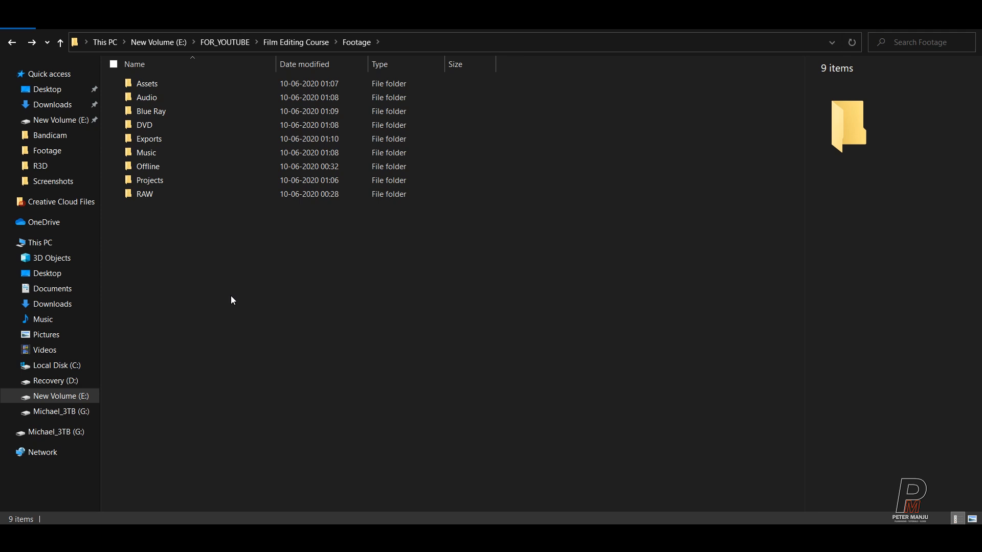
# Launch Adobe Premiere Pro CC 2017 and start a new project named Production_No1_v001
pyautogui.press('super')
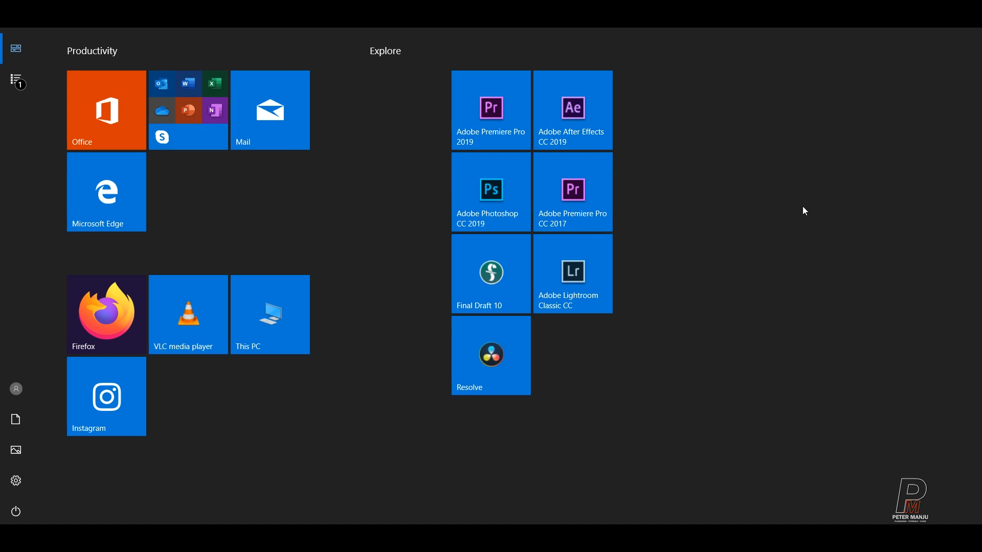
pyautogui.click(562, 215)
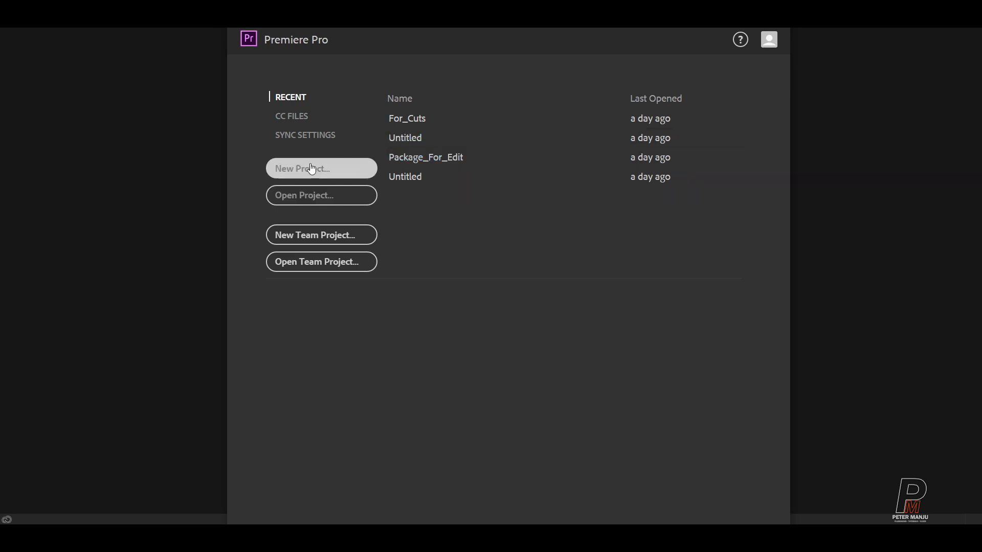
pyautogui.click(311, 168)
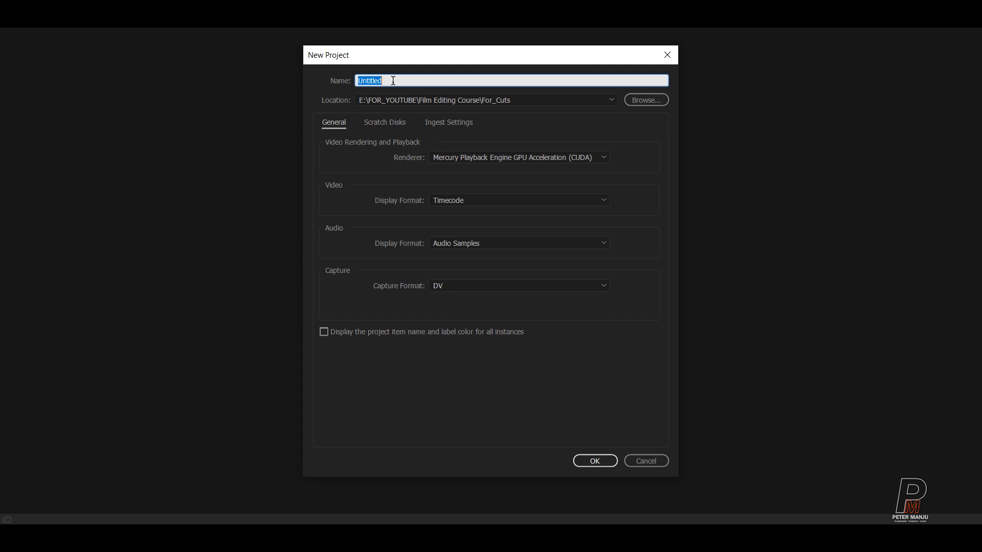
pyautogui.write('Production_No1_v001')
# Set the new project's location to the Projects folder inside Film Editing Course\Production_No1
pyautogui.click(646, 101)
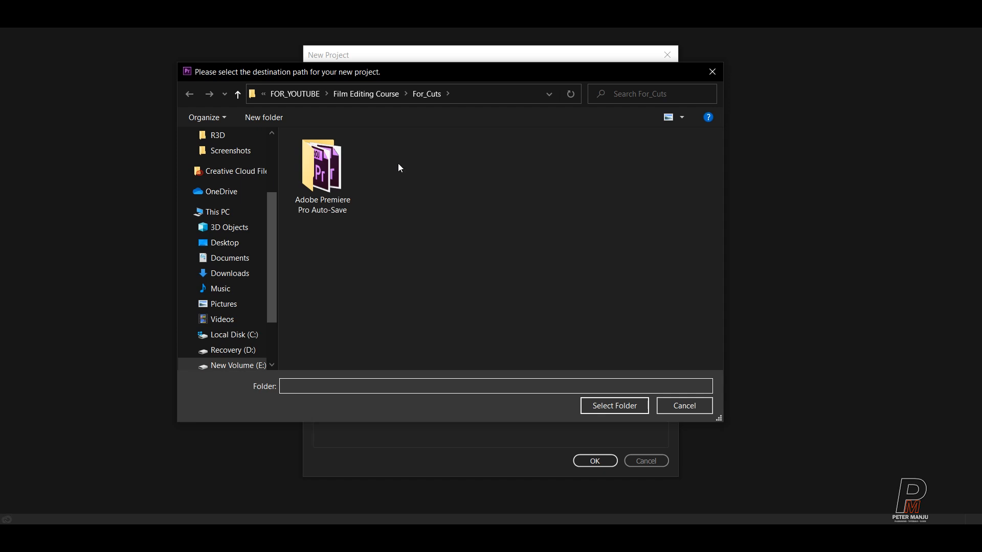
pyautogui.click(364, 94)
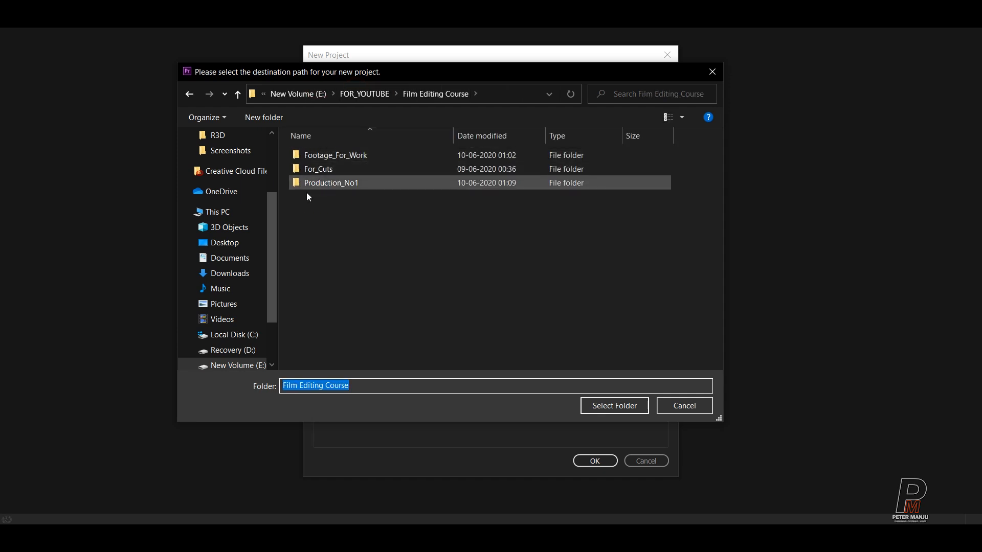
pyautogui.click(341, 188)
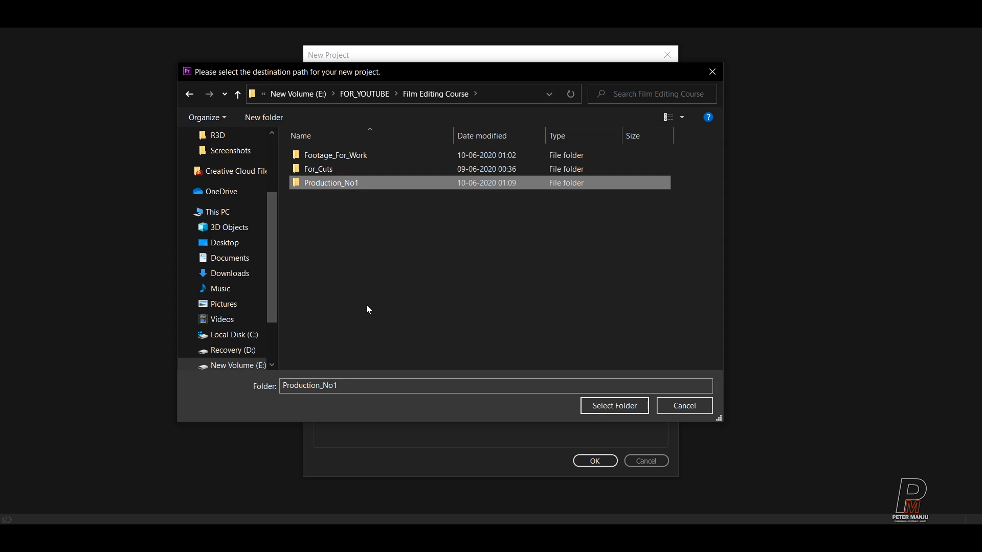
pyautogui.doubleClick(344, 184)
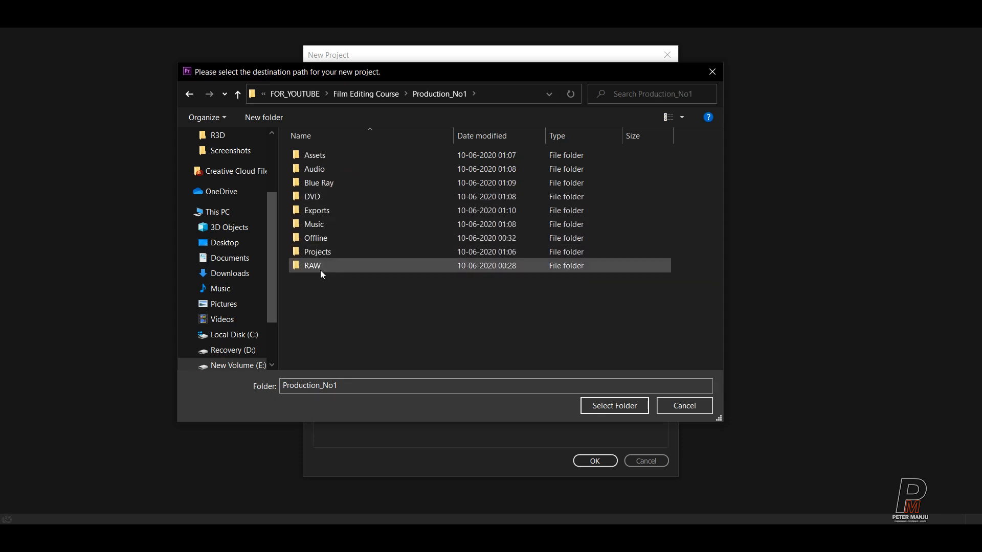
pyautogui.click(325, 251)
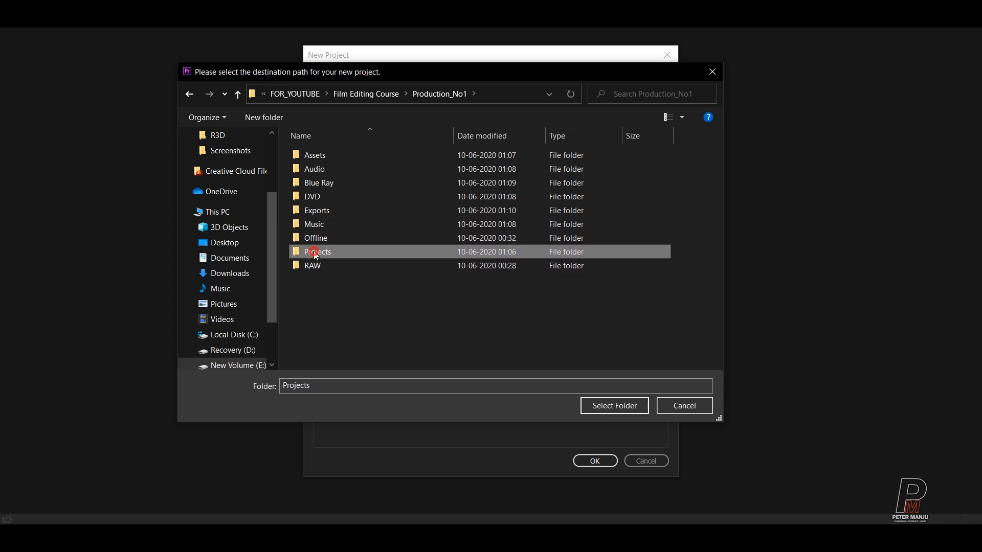
pyautogui.doubleClick(328, 254)
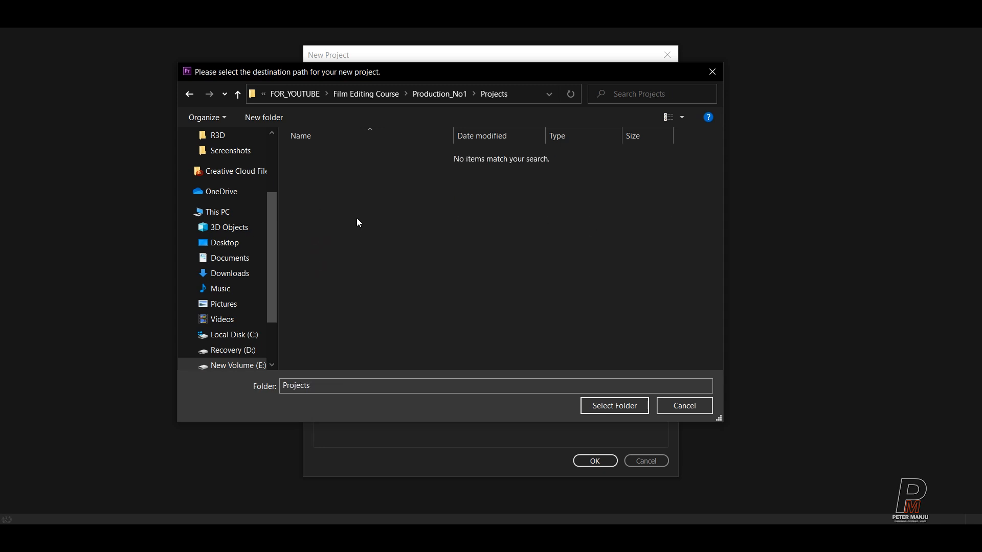
pyautogui.click(610, 406)
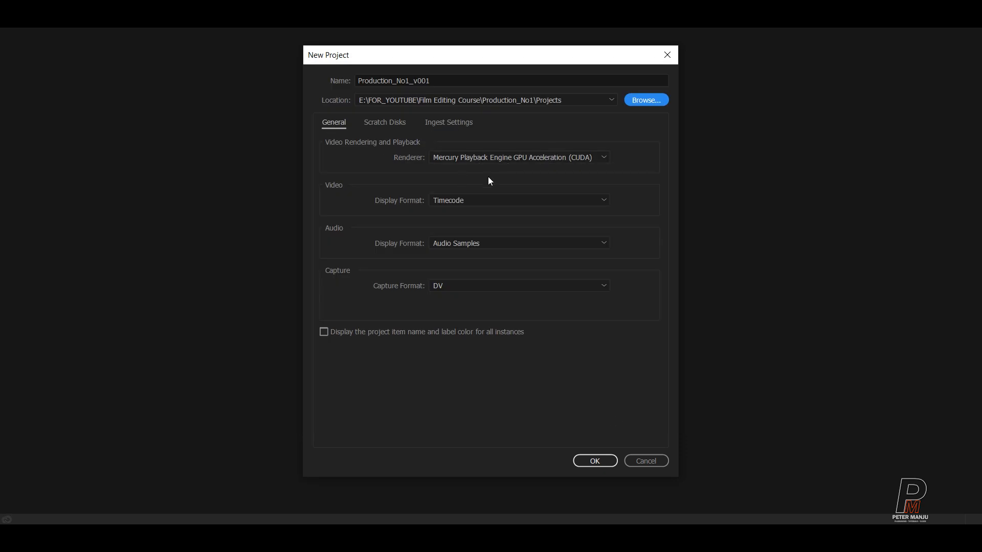
# Choose Mercury Playback Engine GPU Acceleration (CUDA) as the renderer and create the project
pyautogui.click(502, 157)
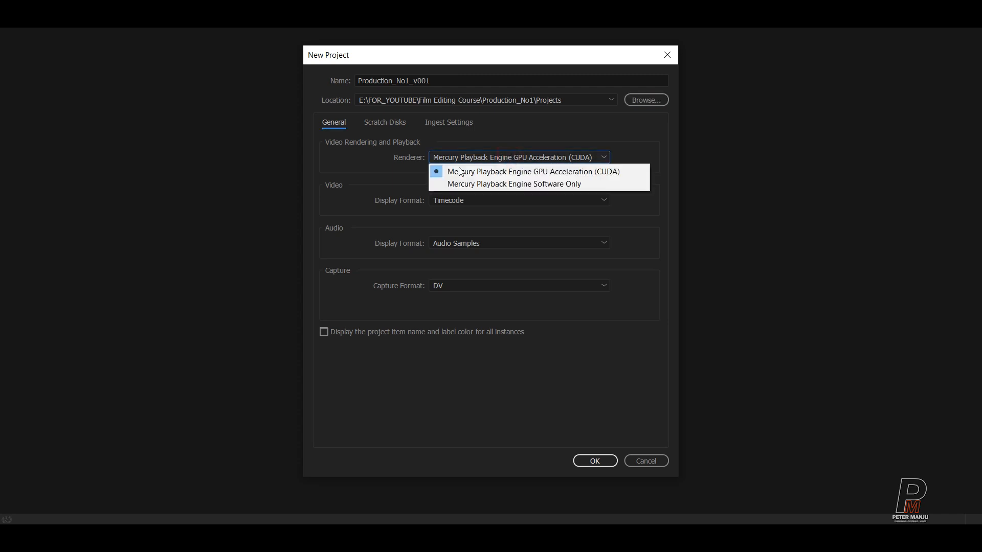
pyautogui.click(526, 173)
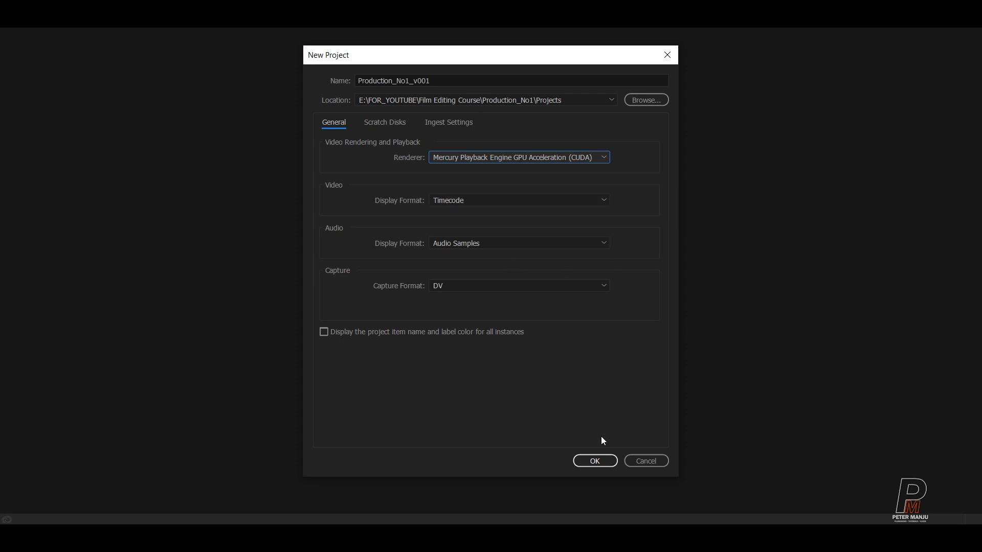
pyautogui.click(595, 461)
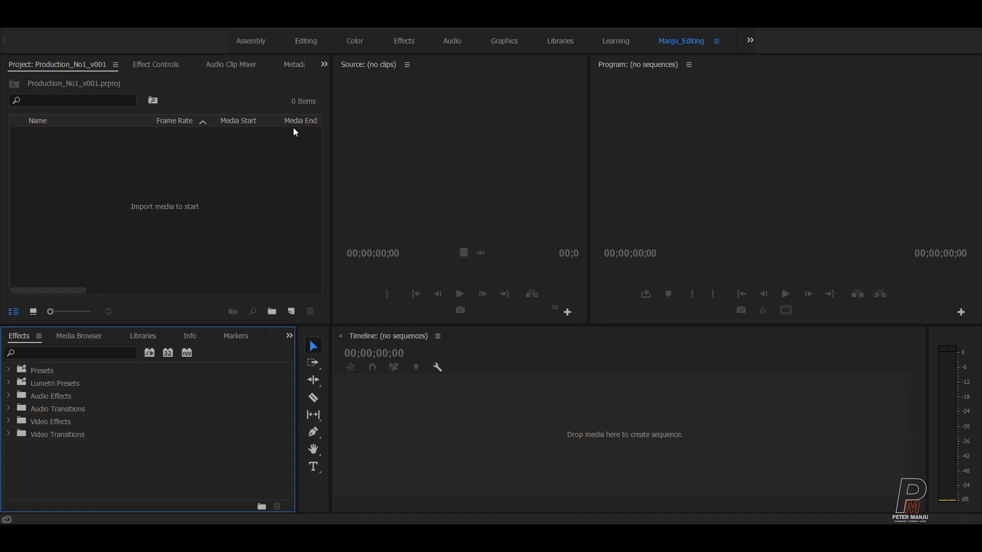
# Switch to the Editing workspace, view the list of additional workspaces, and return to the custom editing workspace
pyautogui.click(61, 187)
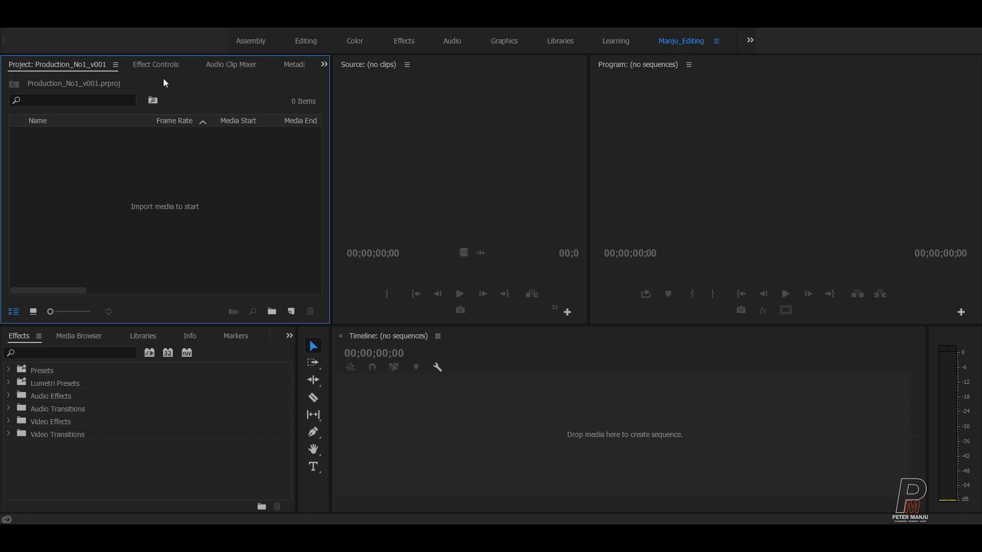
pyautogui.click(308, 41)
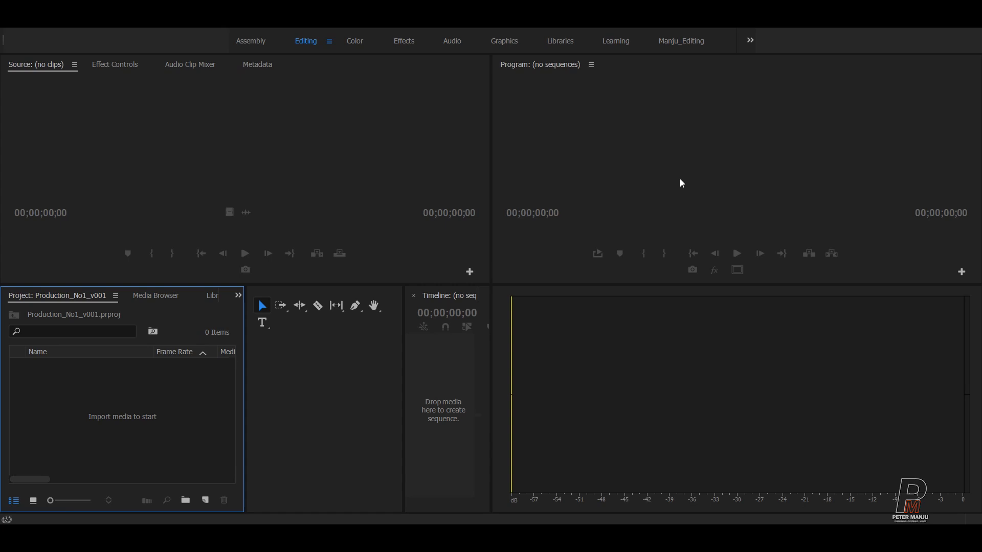
pyautogui.click(749, 40)
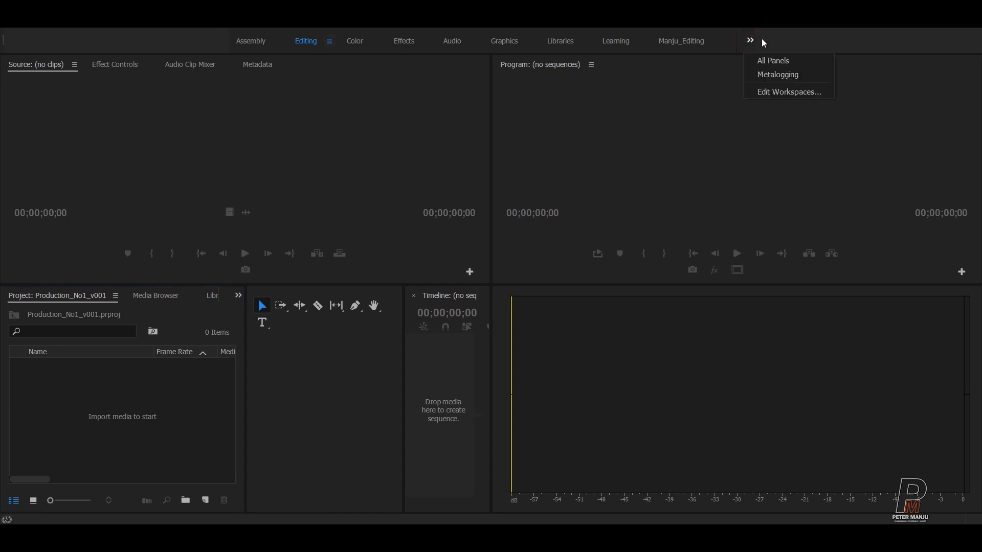
pyautogui.click(102, 384)
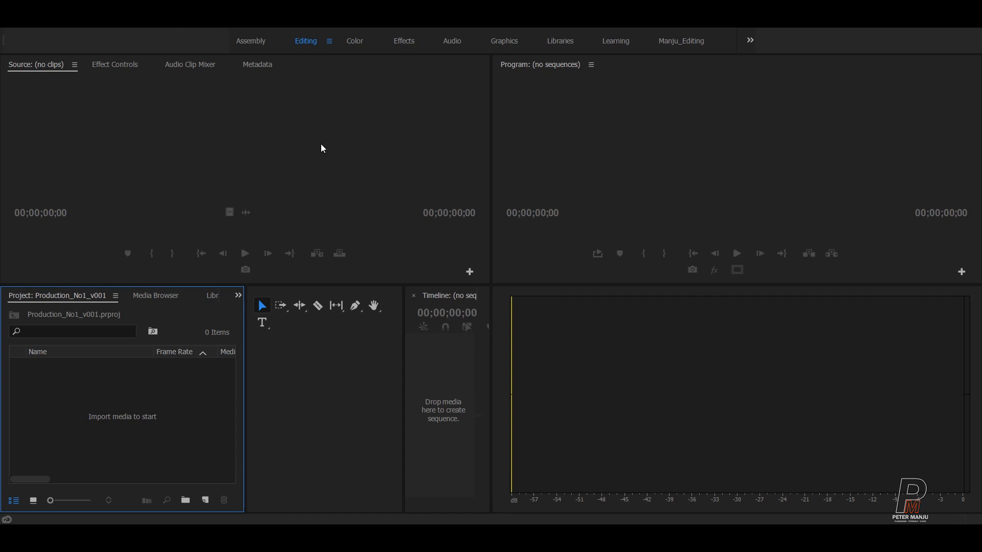
pyautogui.click(680, 40)
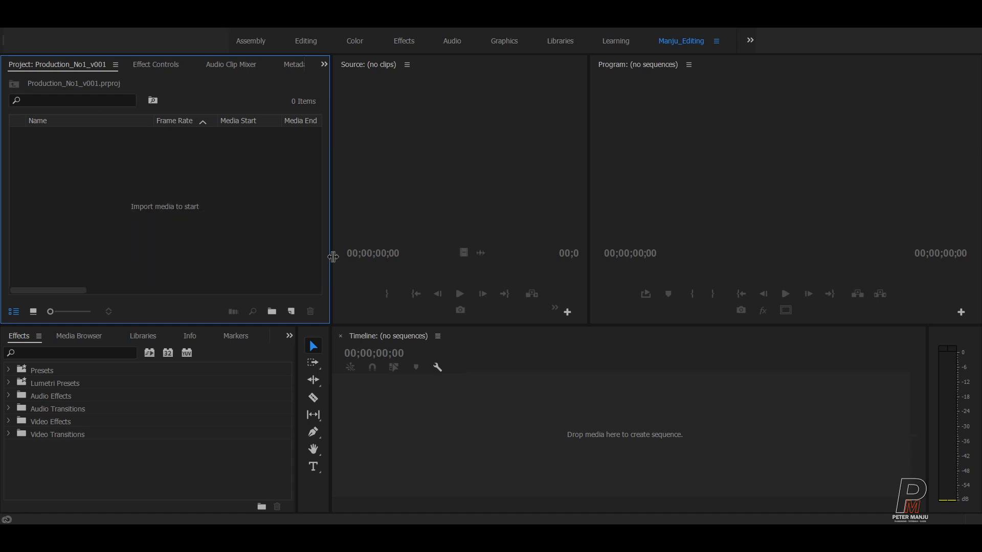
# Try out widening and narrowing the Project panel and toggling it between maximized and normal size
pyautogui.moveTo(329, 205); pyautogui.dragTo(440, 210)
pyautogui.press('`')
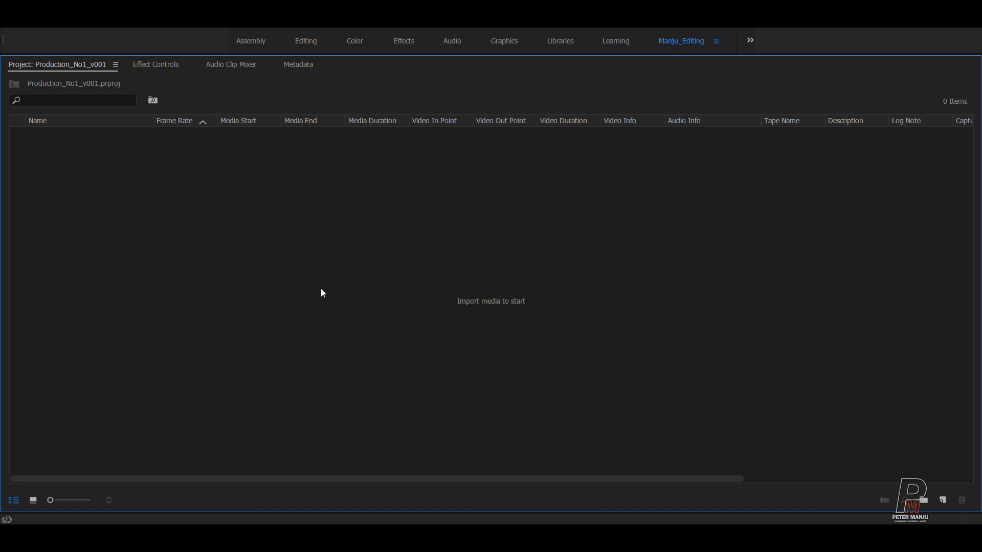
pyautogui.press('`')
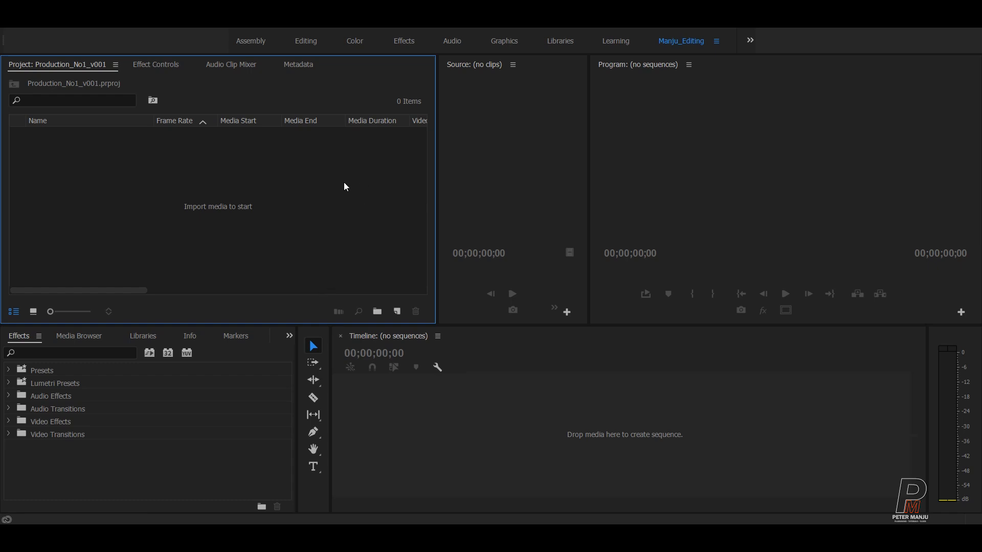
pyautogui.press('`')
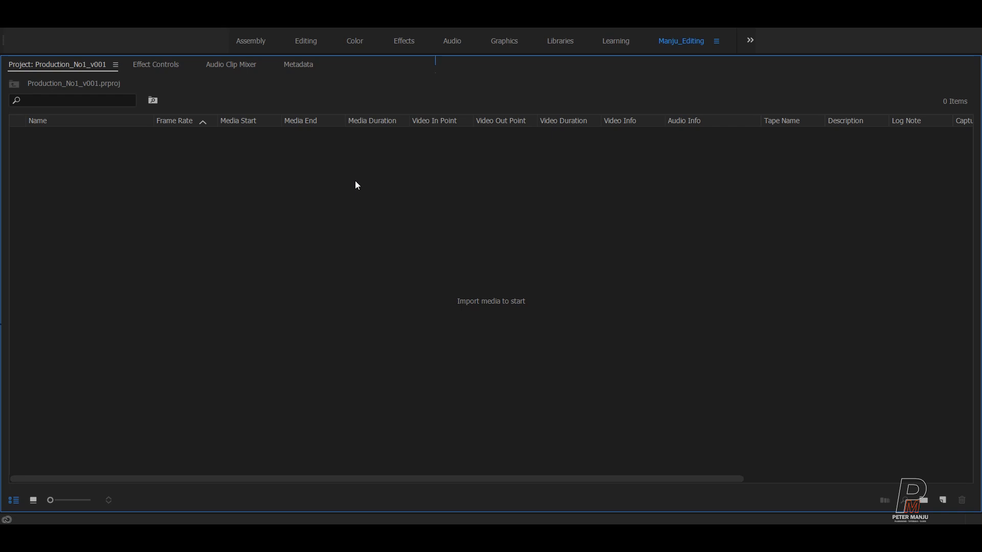
pyautogui.press('`')
pyautogui.press('`')
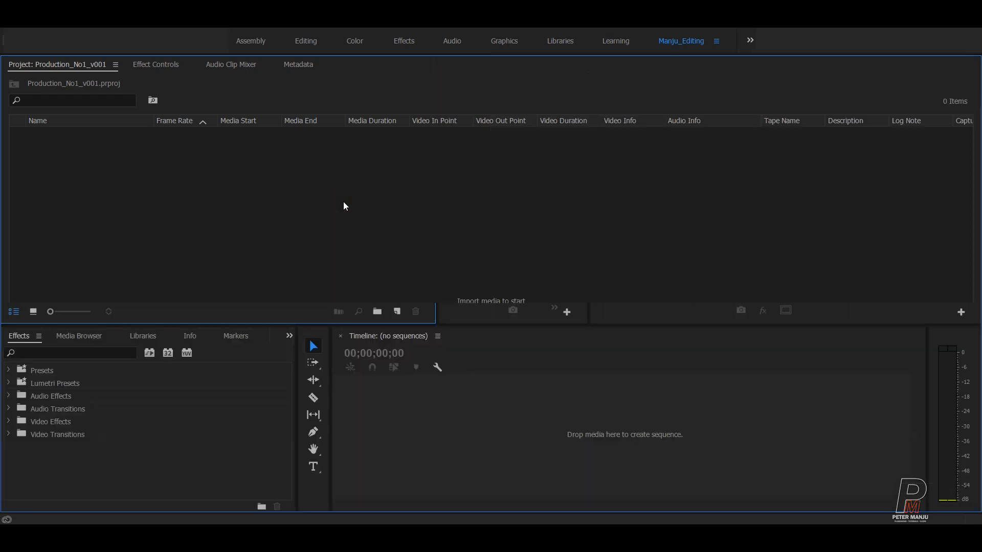
pyautogui.press('`')
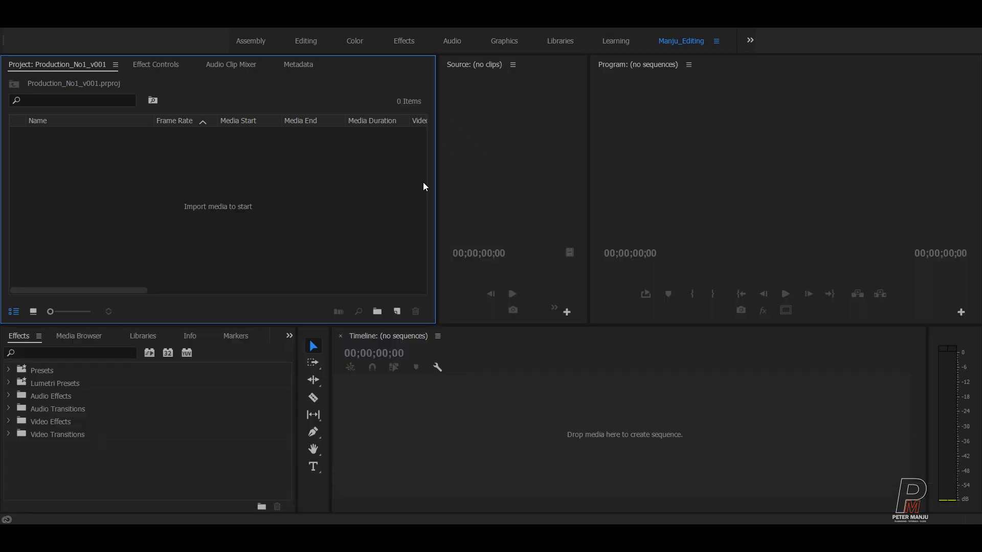
pyautogui.moveTo(434, 161); pyautogui.dragTo(337, 162)
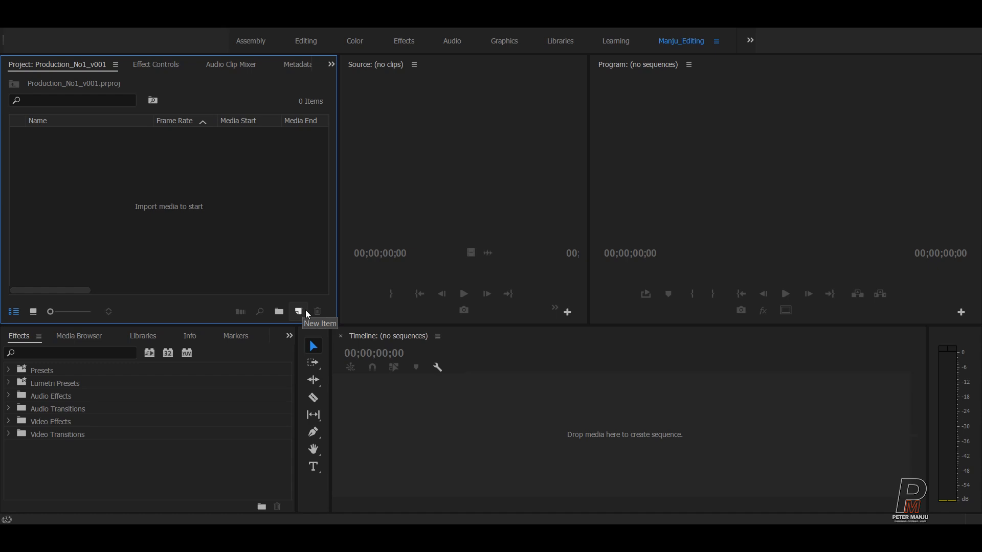
# Create a new bin named Footage in the project
pyautogui.click(278, 312)
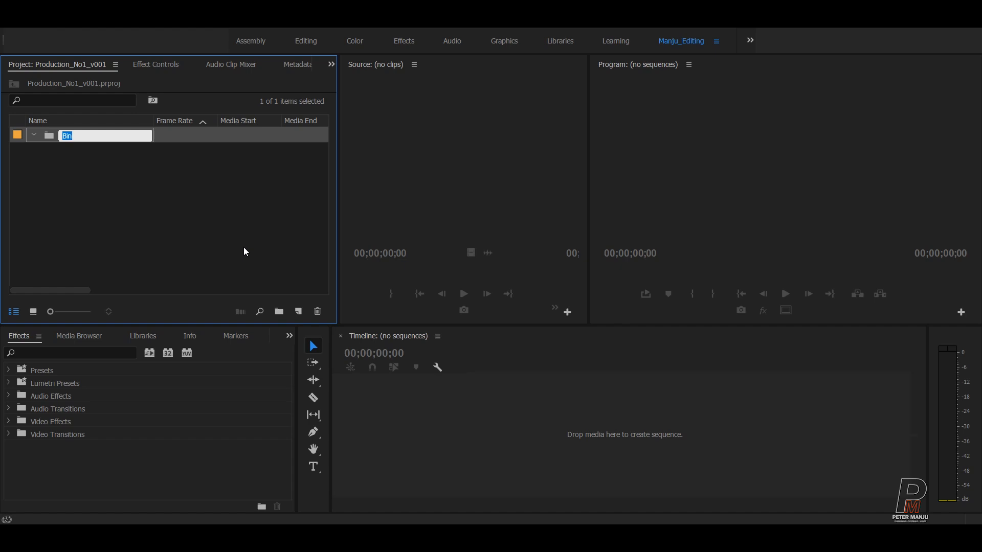
pyautogui.write('Footage')
pyautogui.press('Return')
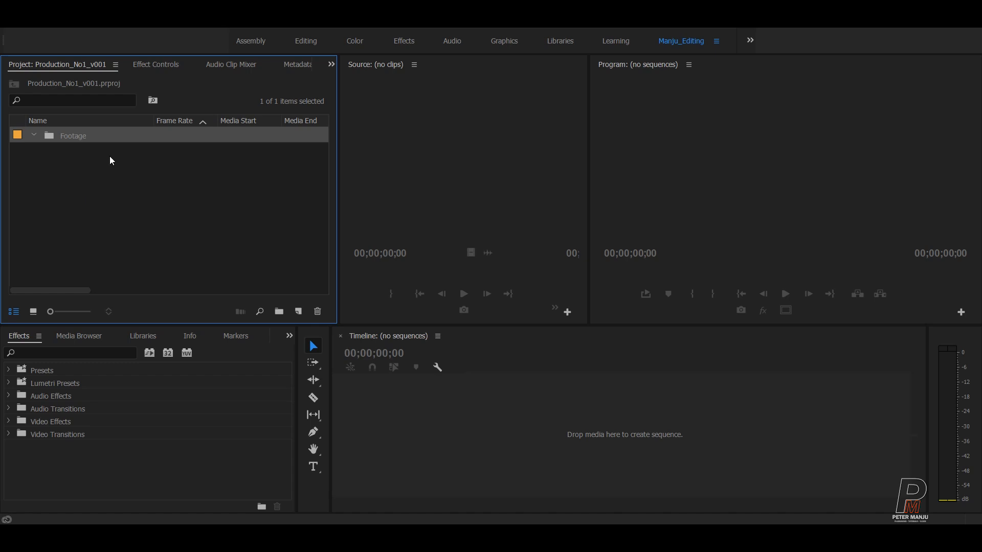
# Create a second bin named Timeline at the top level of the project
pyautogui.click(71, 224)
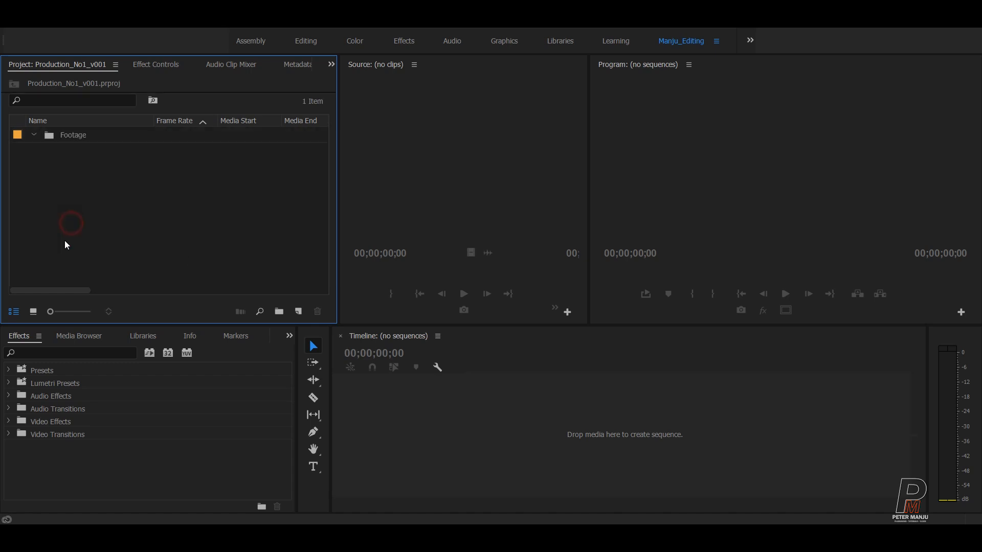
pyautogui.click(279, 311)
pyautogui.write('T')
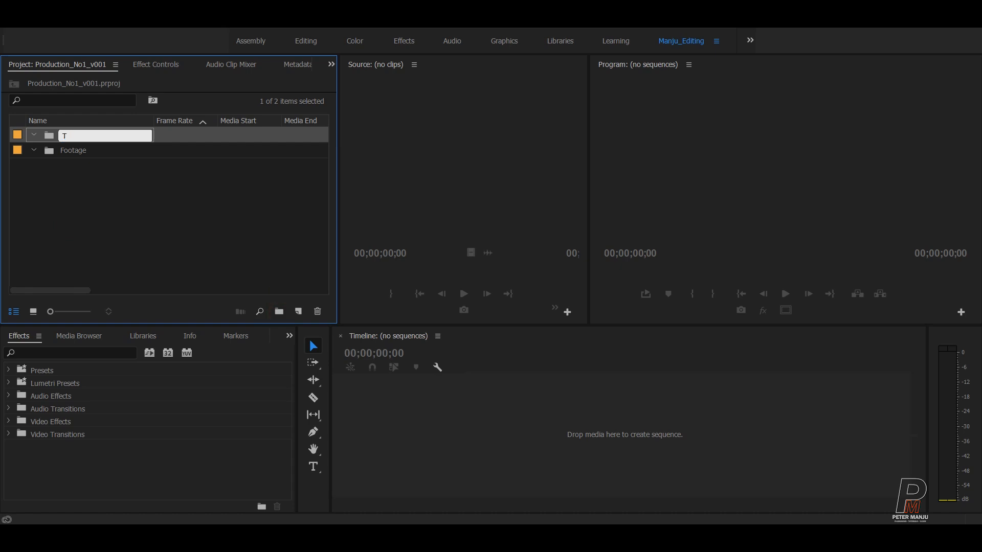
pyautogui.write('imeline')
pyautogui.click(189, 219)
pyautogui.click(81, 139)
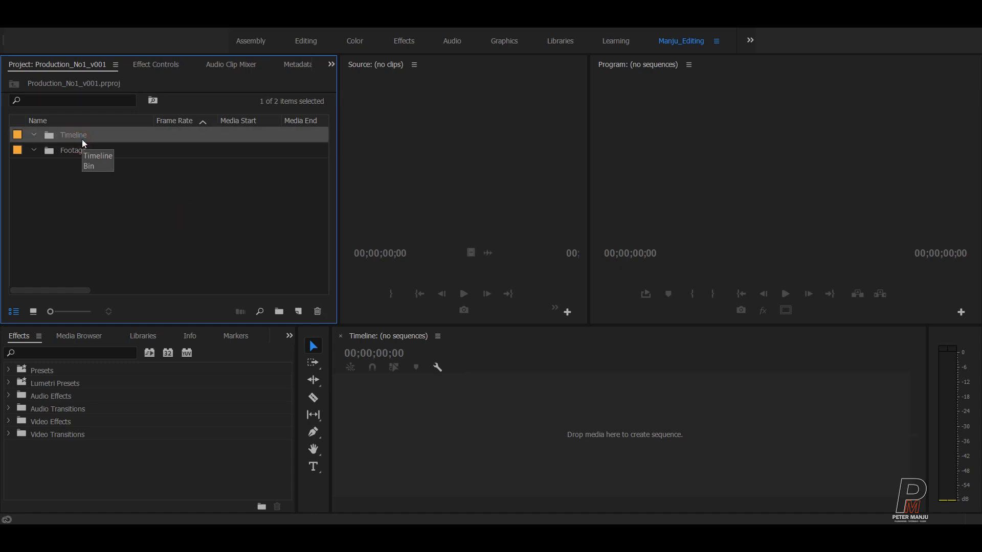
# Create a new bin named Audio at the top level of the project
pyautogui.click(100, 194)
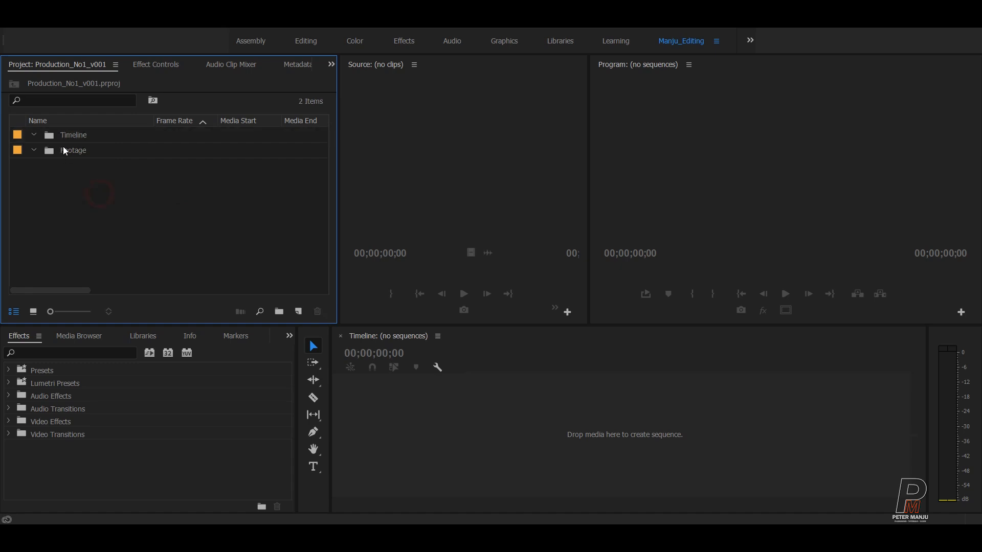
pyautogui.click(279, 311)
pyautogui.write('Audio')
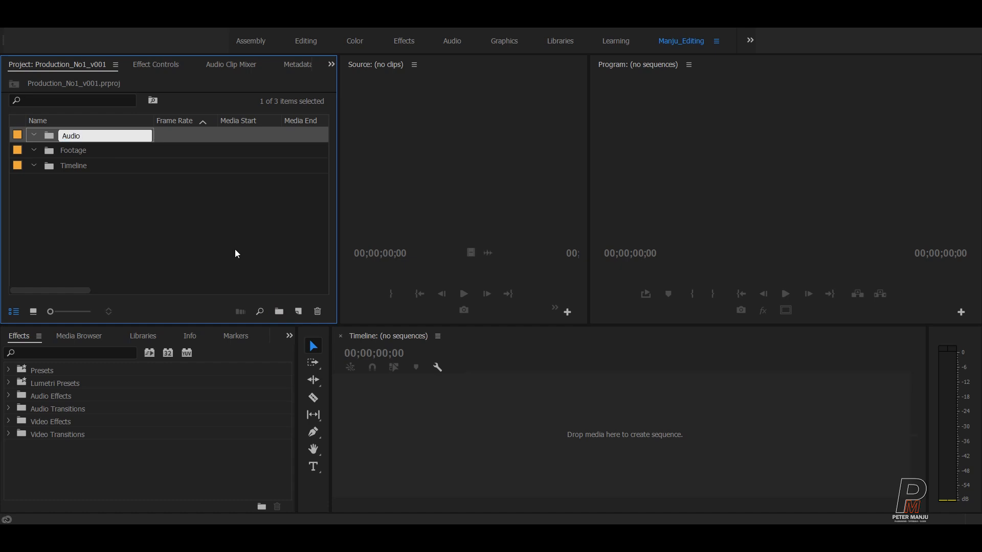
pyautogui.click(136, 230)
# Create another top-level bin named Music in the project
pyautogui.click(279, 311)
pyautogui.write('Music')
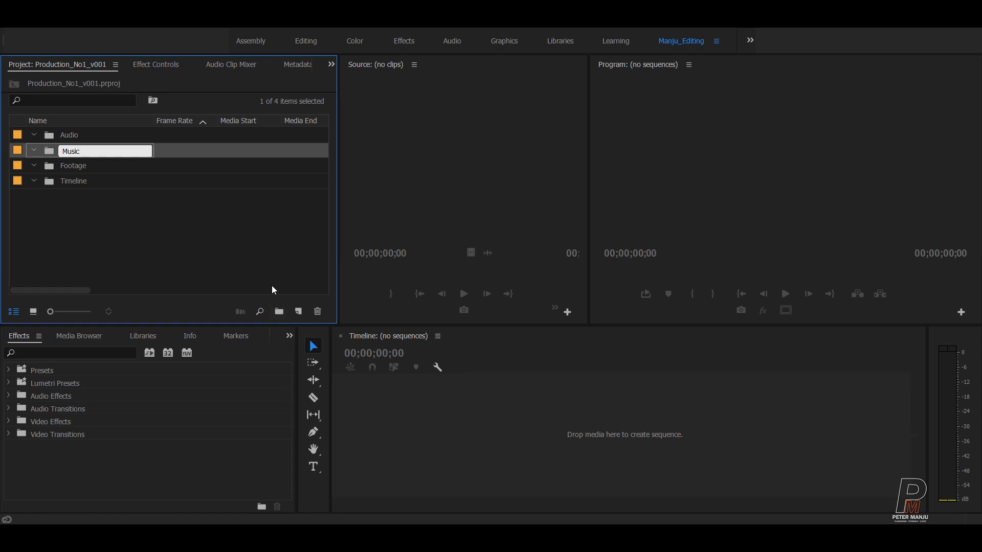
pyautogui.click(141, 225)
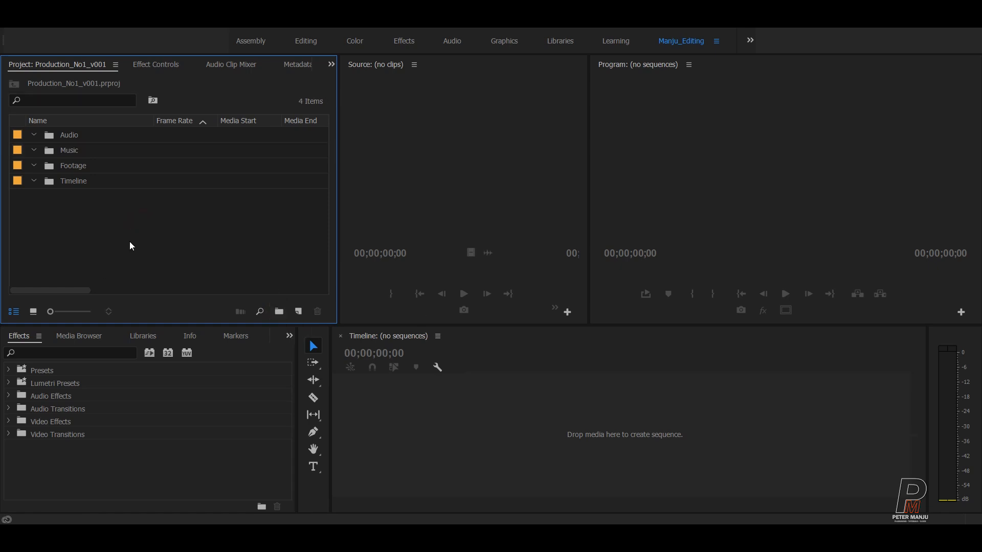
# Add a top-level bin named GFX to the project
pyautogui.click(279, 311)
pyautogui.write('GFX')
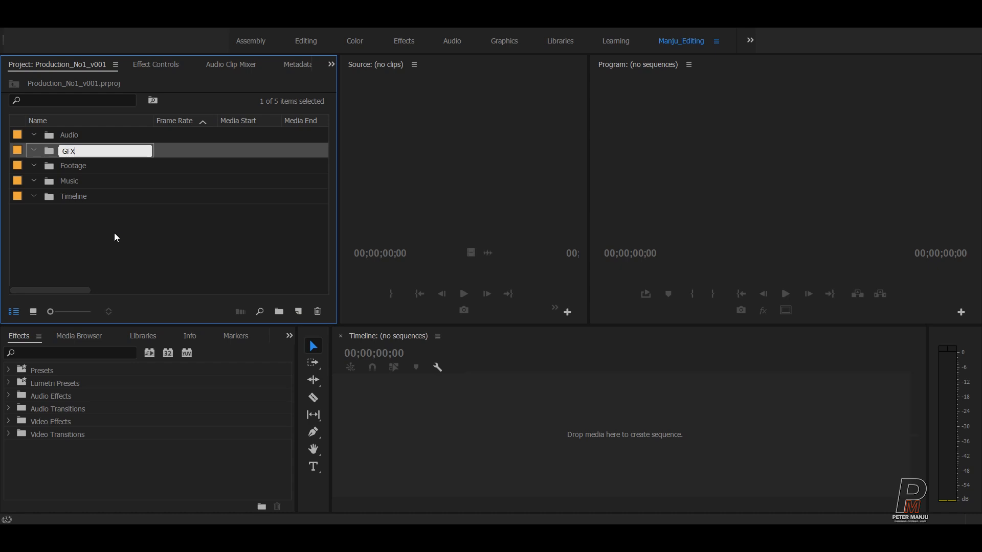
pyautogui.click(93, 243)
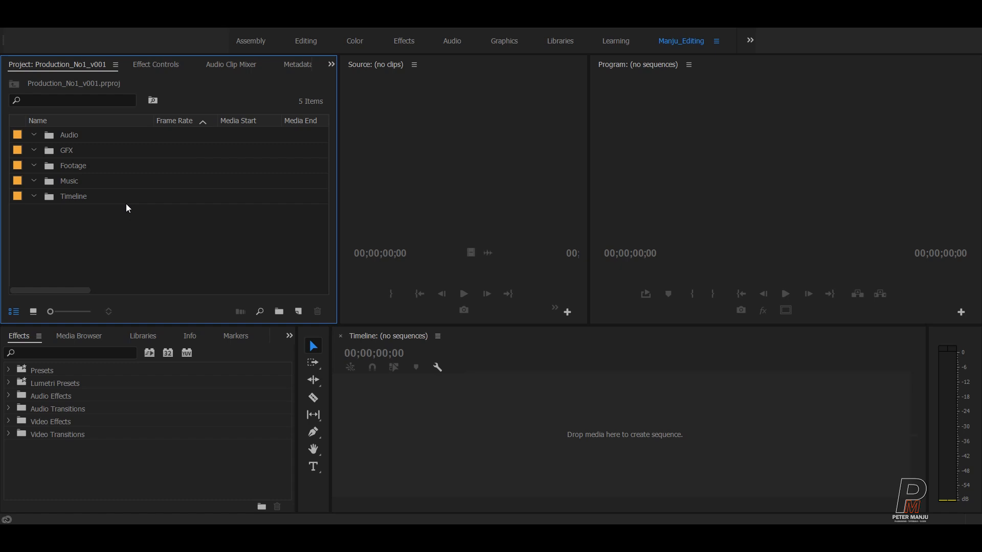
# Open the Footage bin in its own floating window, then reposition and enlarge that window
pyautogui.click(94, 166)
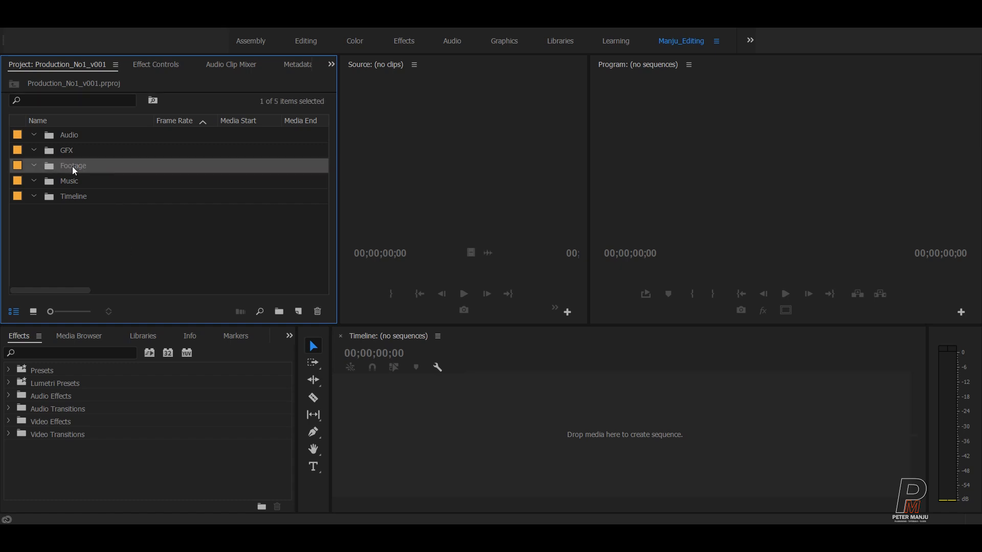
pyautogui.doubleClick(54, 169)
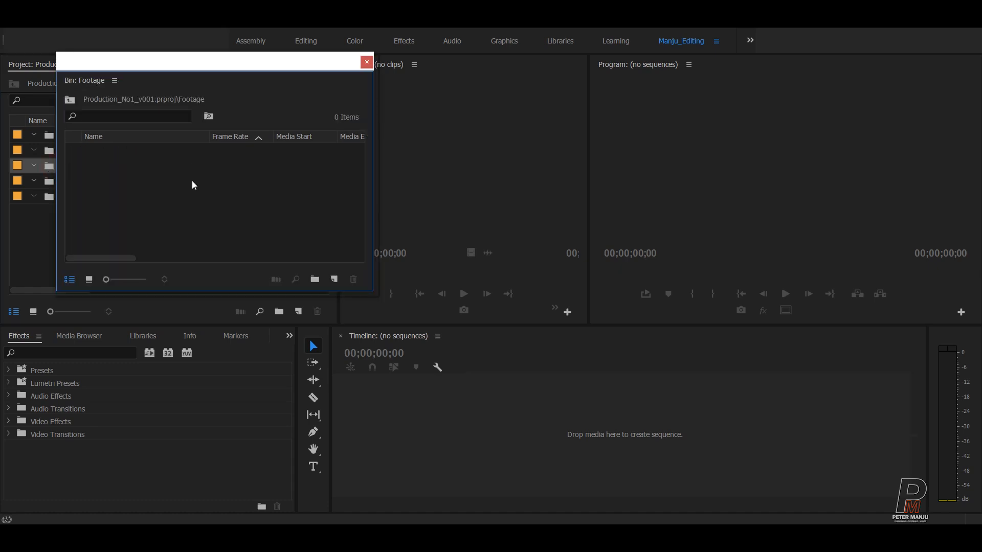
pyautogui.moveTo(199, 72); pyautogui.dragTo(298, 54)
pyautogui.moveTo(467, 277); pyautogui.dragTo(537, 348)
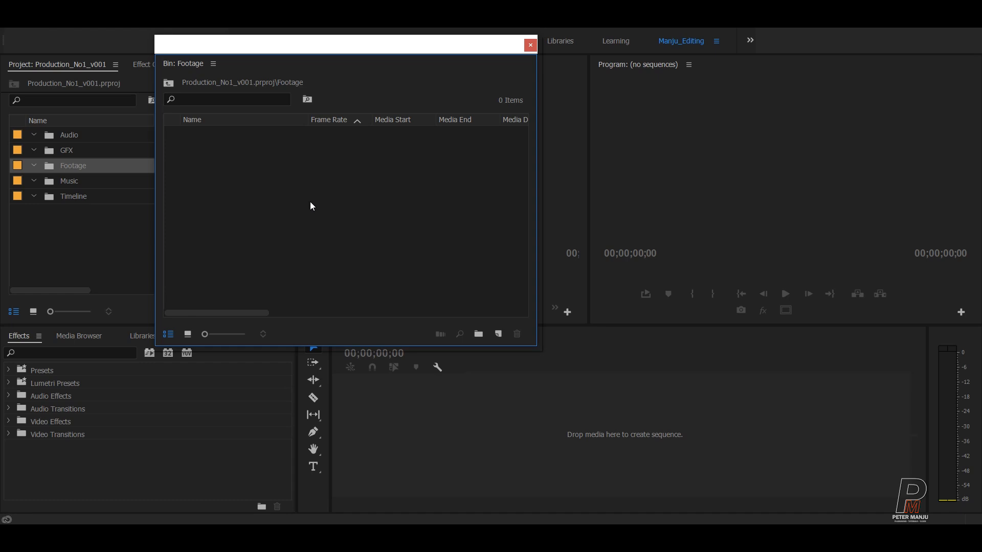
# Import the whole 2020-01-01 folder from Production_No1's Offline folder into the Footage bin
pyautogui.rightClick(252, 165)
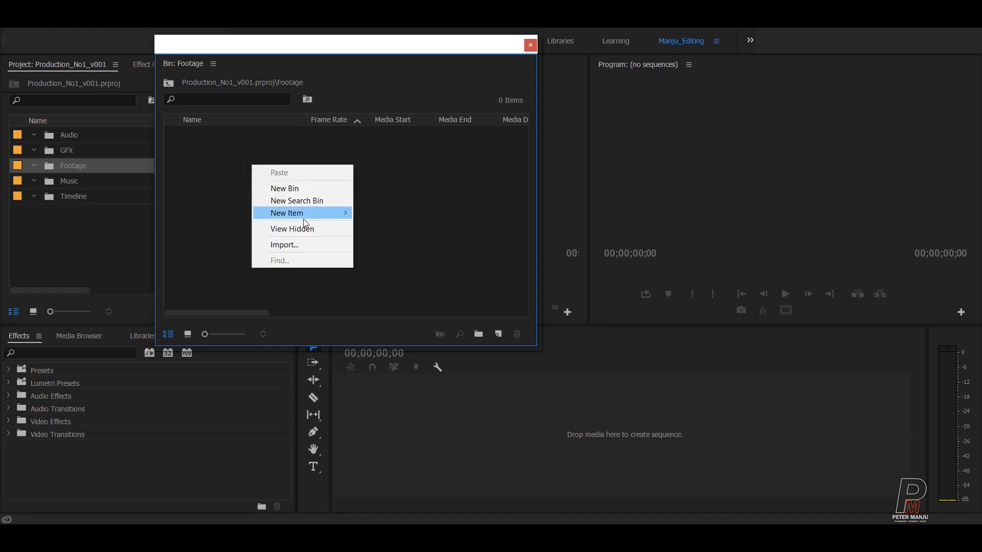
pyautogui.click(295, 244)
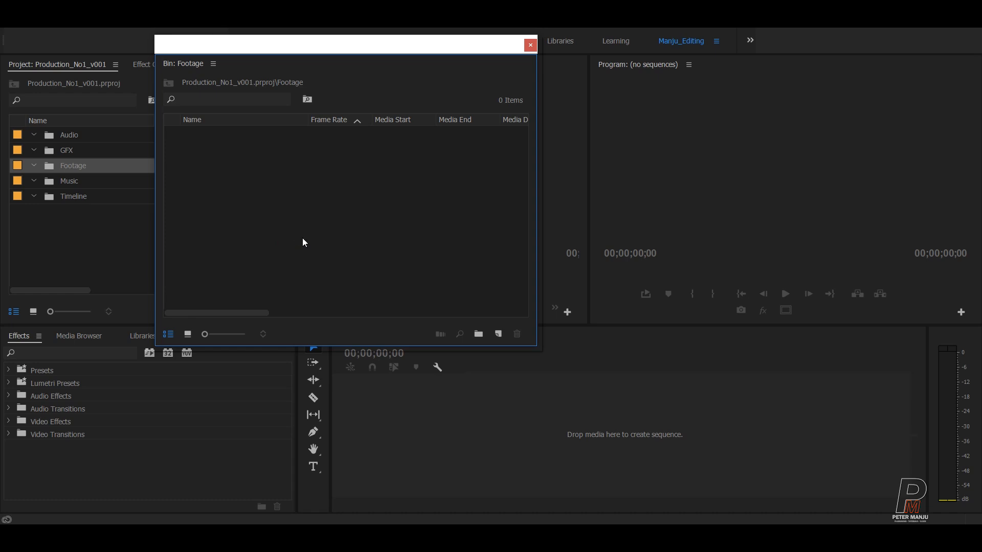
pyautogui.moveTo(269, 31); pyautogui.dragTo(474, 106)
pyautogui.click(476, 124)
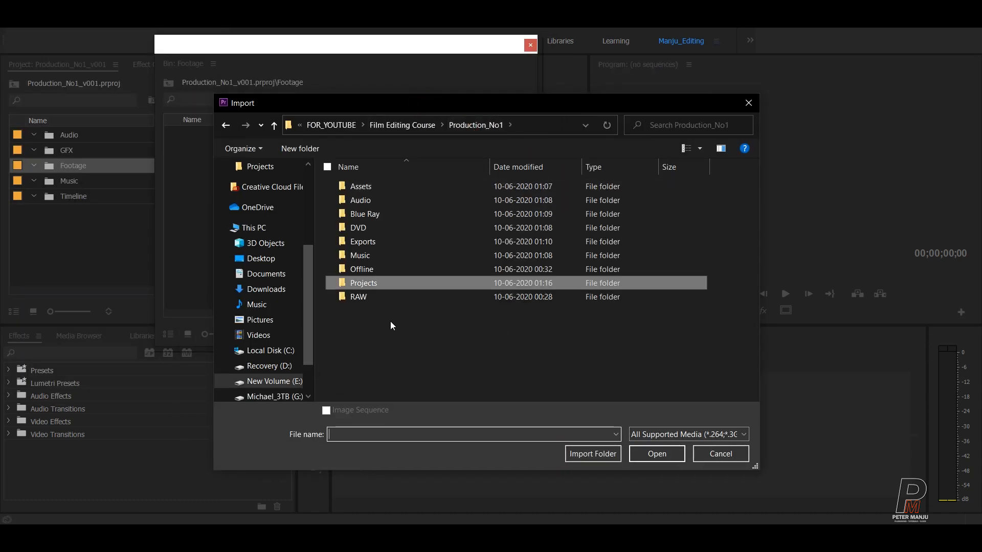
pyautogui.click(360, 299)
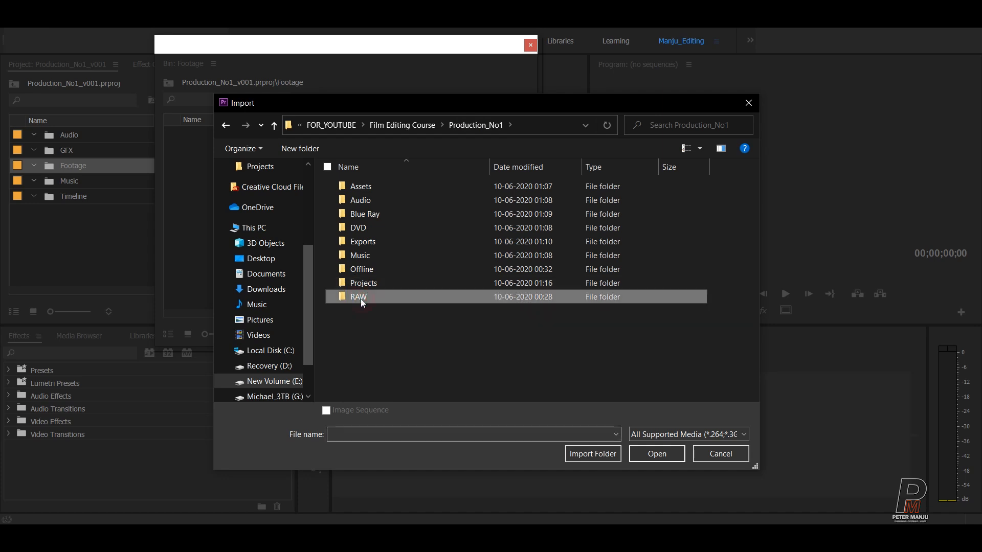
pyautogui.doubleClick(361, 271)
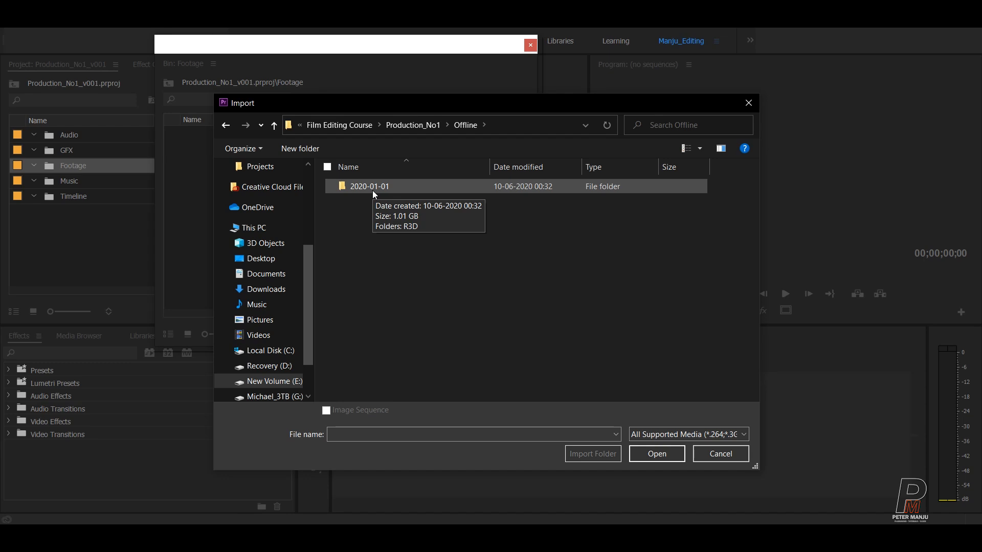
pyautogui.click(372, 190)
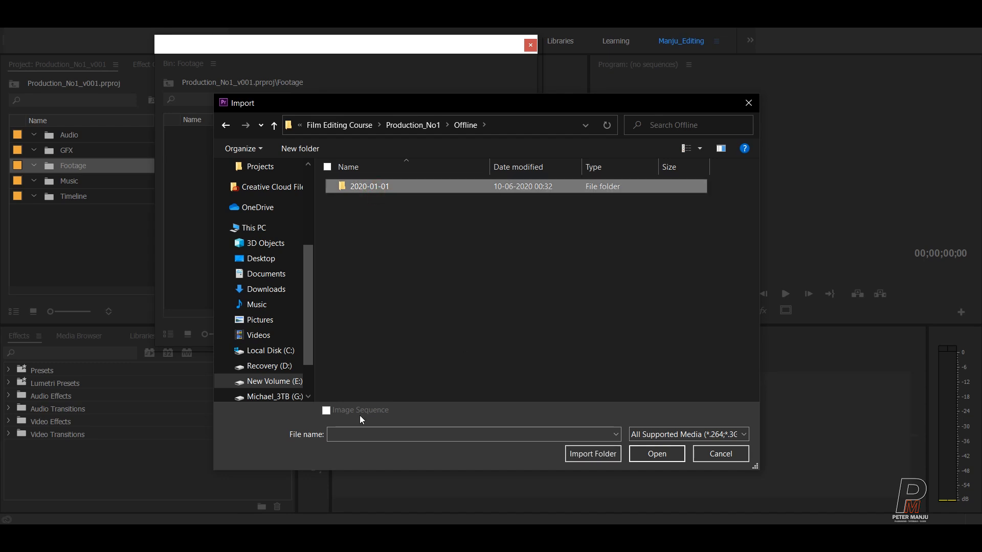
pyautogui.click(593, 455)
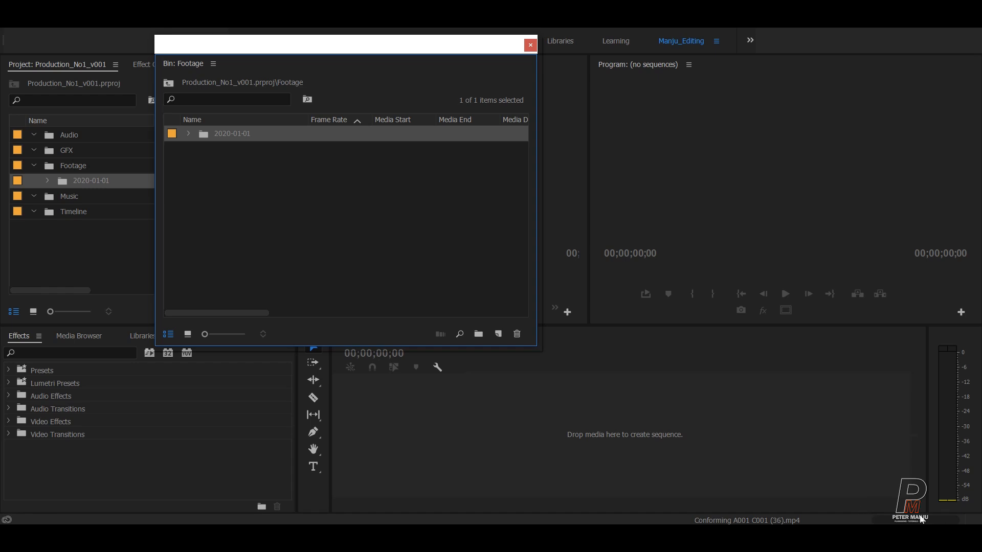
pyautogui.click(222, 208)
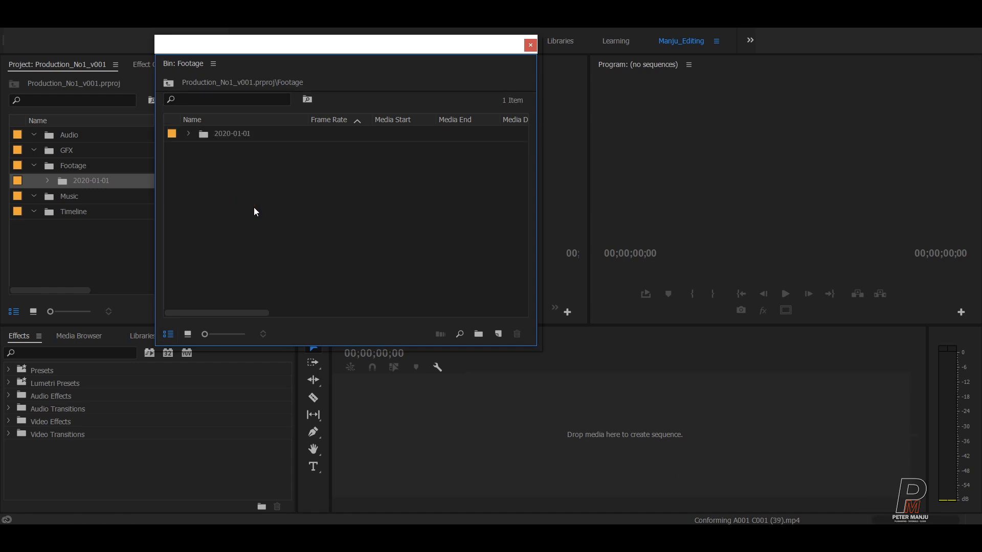
pyautogui.rightClick(280, 181)
pyautogui.click(331, 259)
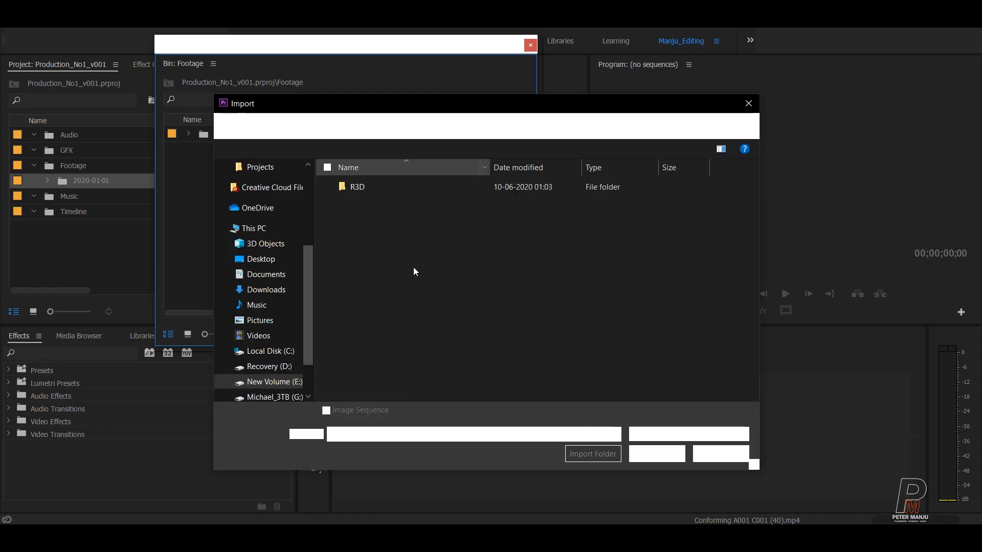
pyautogui.click(748, 103)
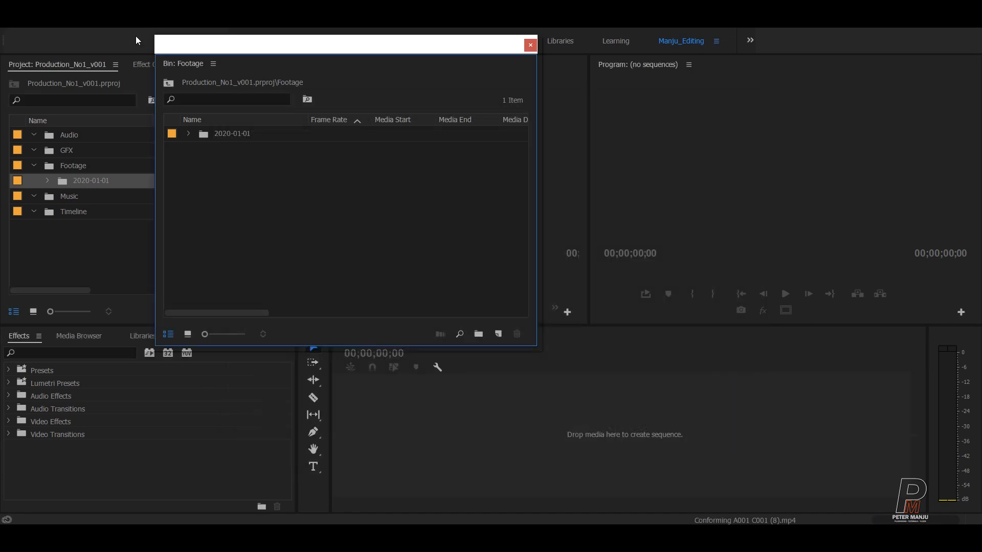
pyautogui.click(13, 29)
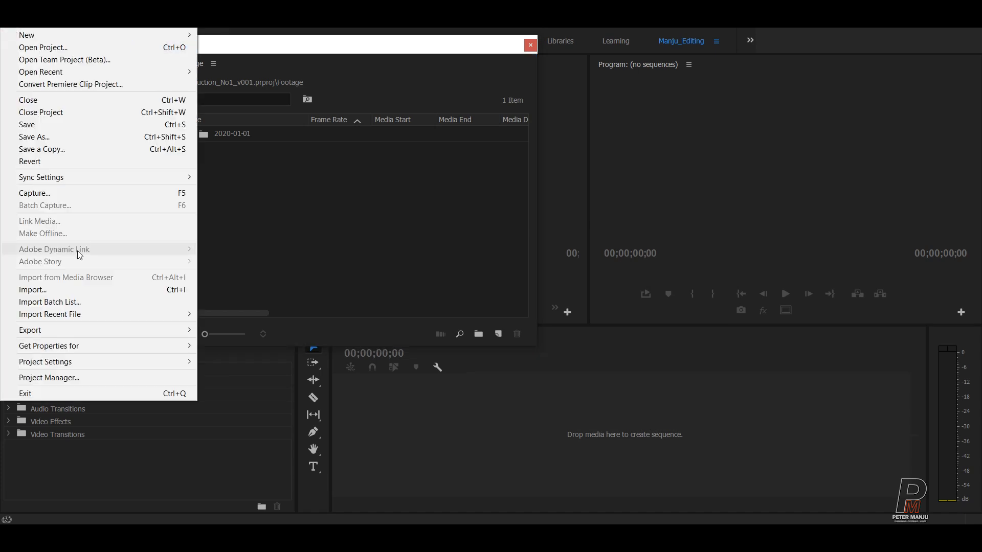
pyautogui.click(50, 290)
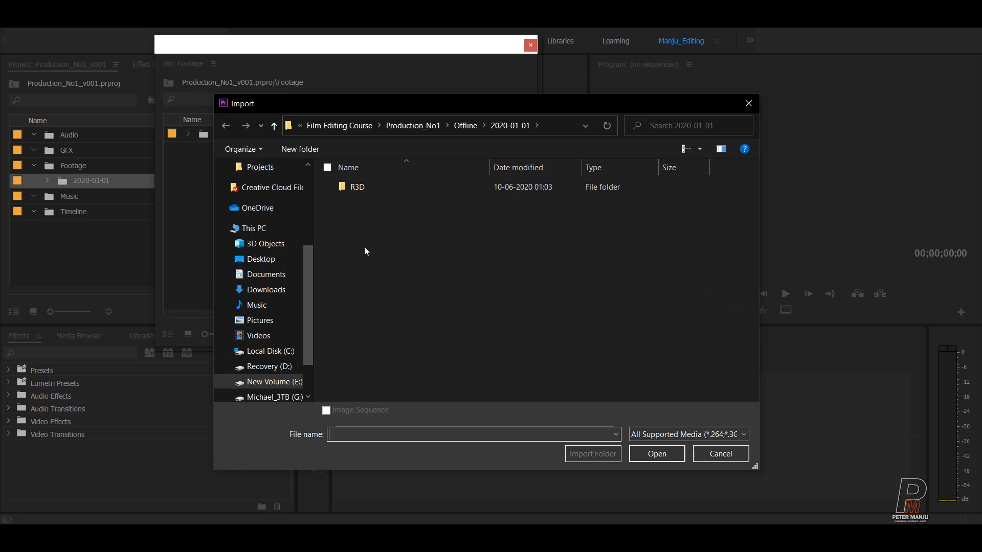
pyautogui.click(747, 103)
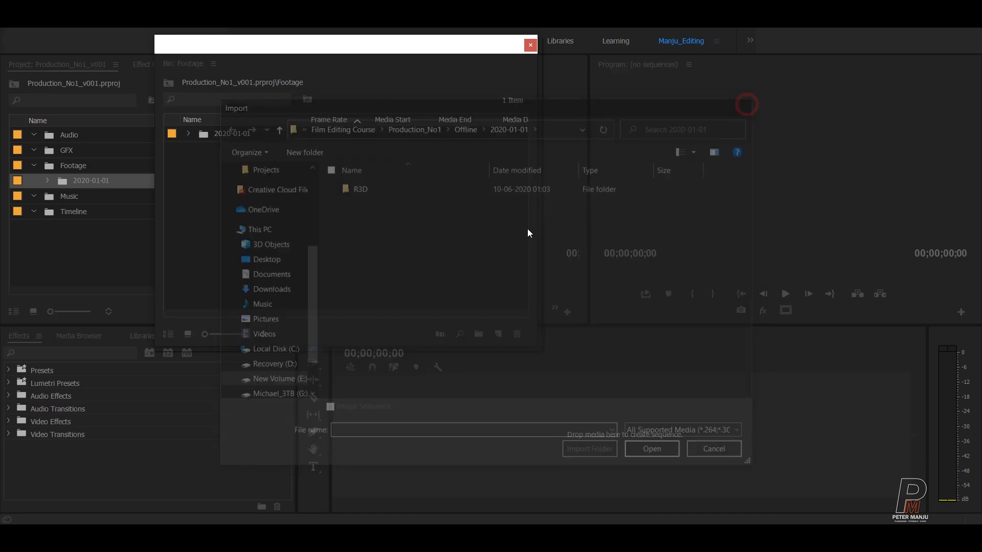
# Switch to File Explorer and try to bring the 2020-01-01 folder from Offline directly into the open Footage bin
pyautogui.click(195, 537)
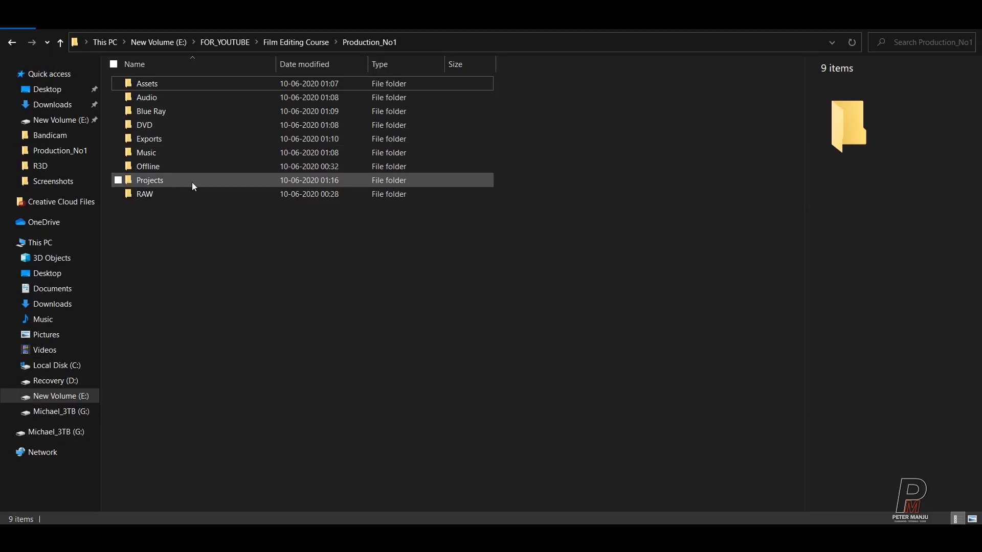
pyautogui.doubleClick(148, 168)
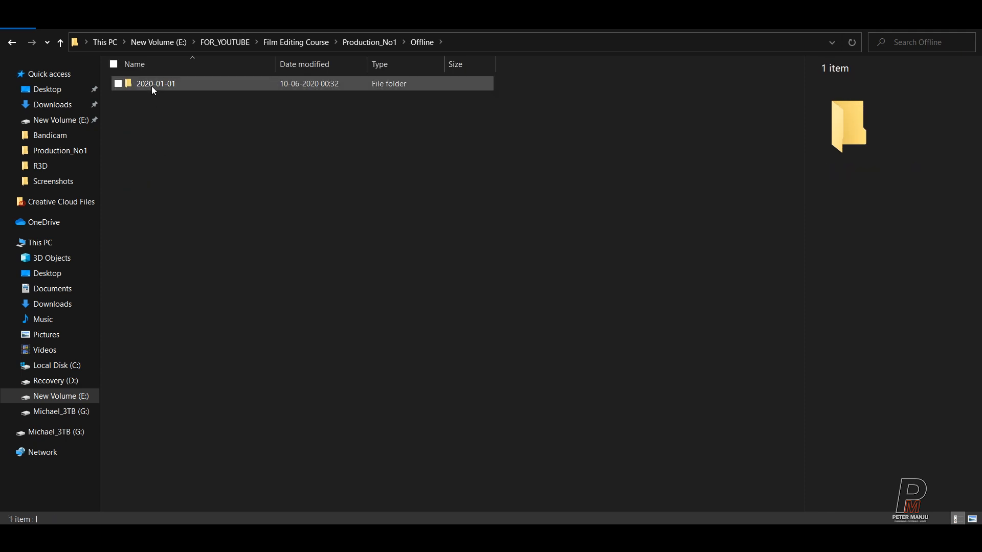
pyautogui.click(152, 86)
pyautogui.moveTo(157, 88); pyautogui.dragTo(293, 221)
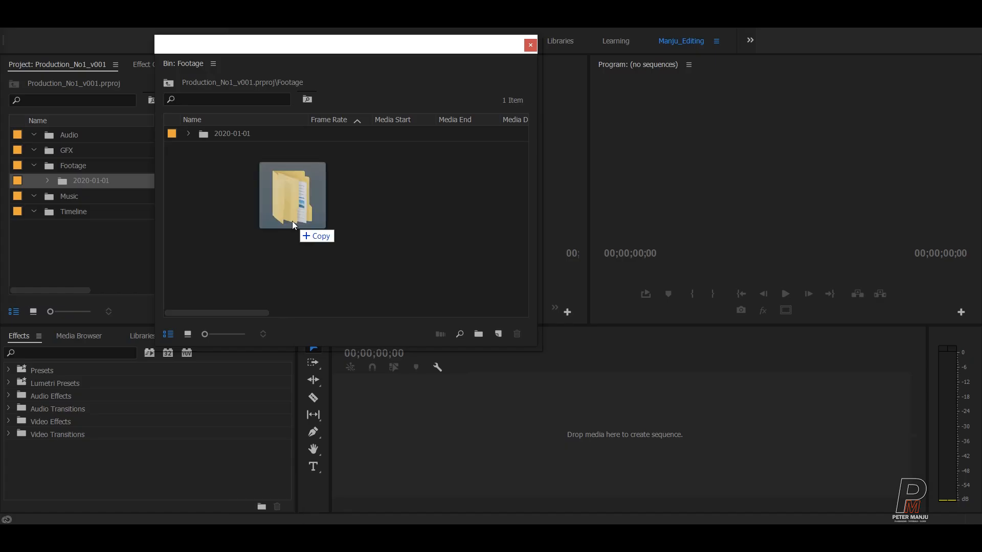
pyautogui.moveTo(293, 221); pyautogui.dragTo(317, 305)
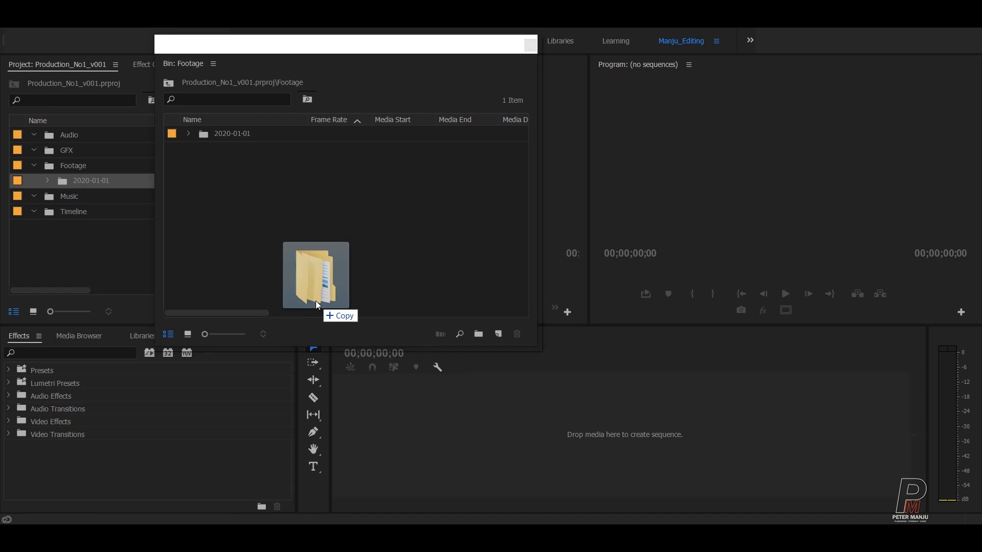
pyautogui.hotkey('alt', 'Tab')
pyautogui.moveTo(316, 300); pyautogui.dragTo(337, 248)
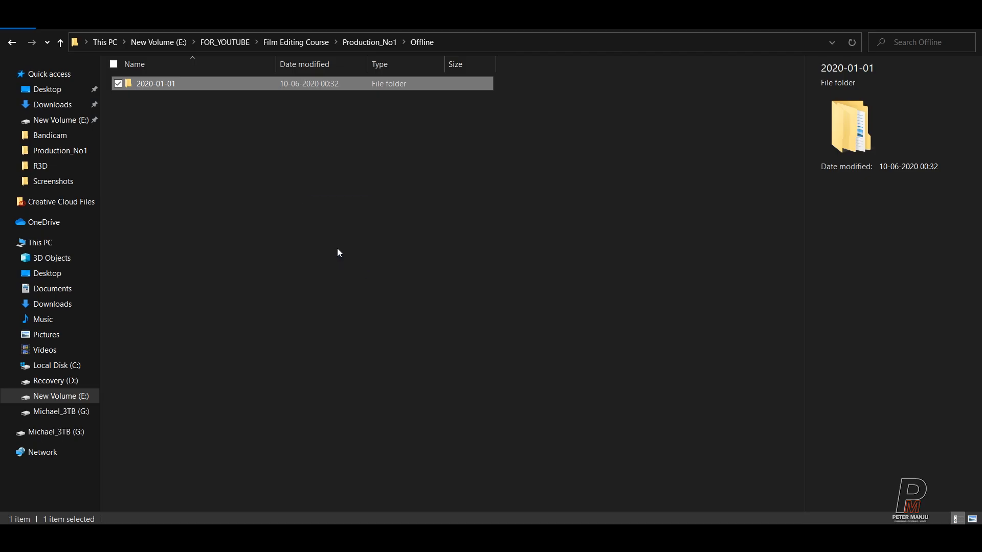
pyautogui.rightClick(338, 305)
pyautogui.click(317, 301)
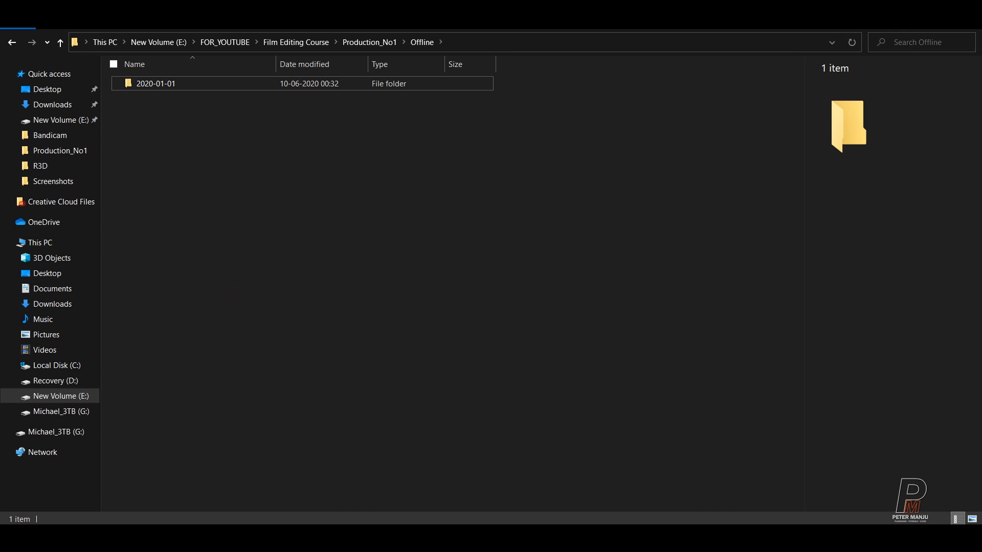
# Return to Premiere Pro, look through the clips in the R3D bin inside 2020-01-01, and collapse both bins again
pyautogui.hotkey('alt', 'Tab')
pyautogui.click(185, 131)
pyautogui.click(187, 133)
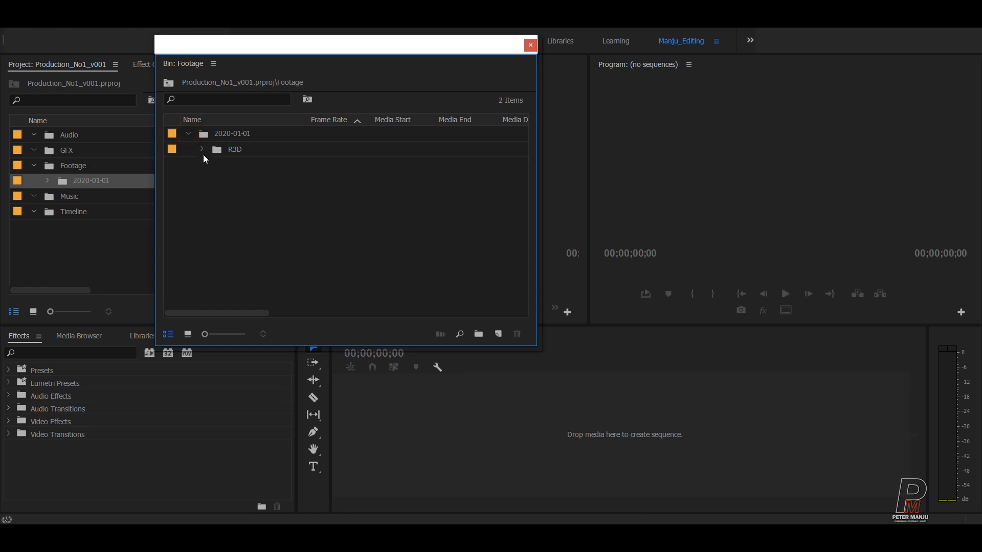
pyautogui.click(223, 151)
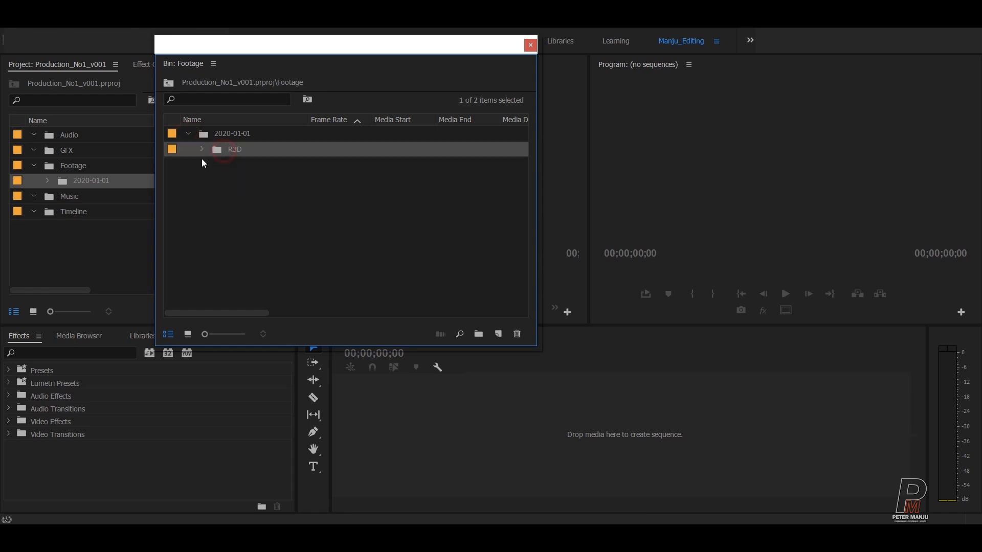
pyautogui.click(201, 149)
pyautogui.click(203, 149)
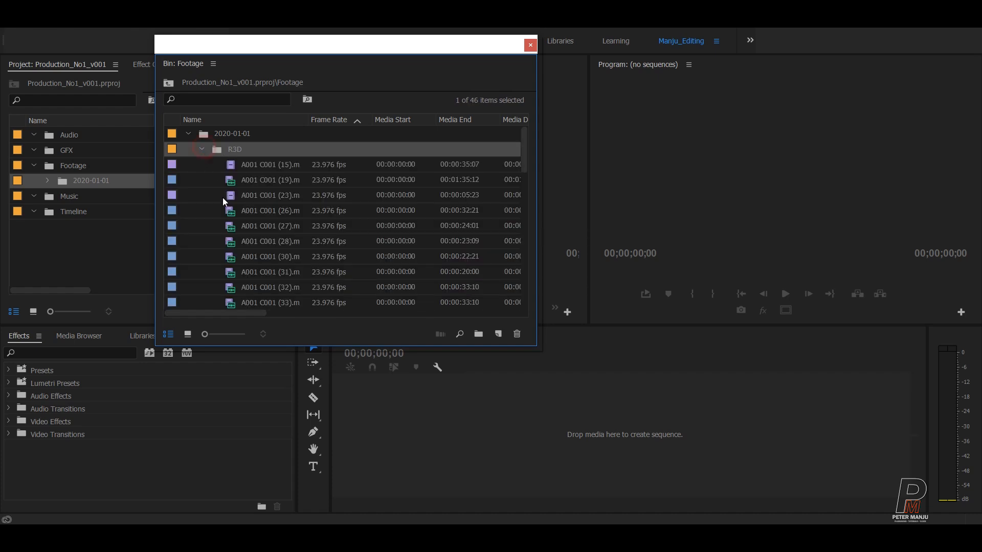
pyautogui.scroll(-10, 317, 180)
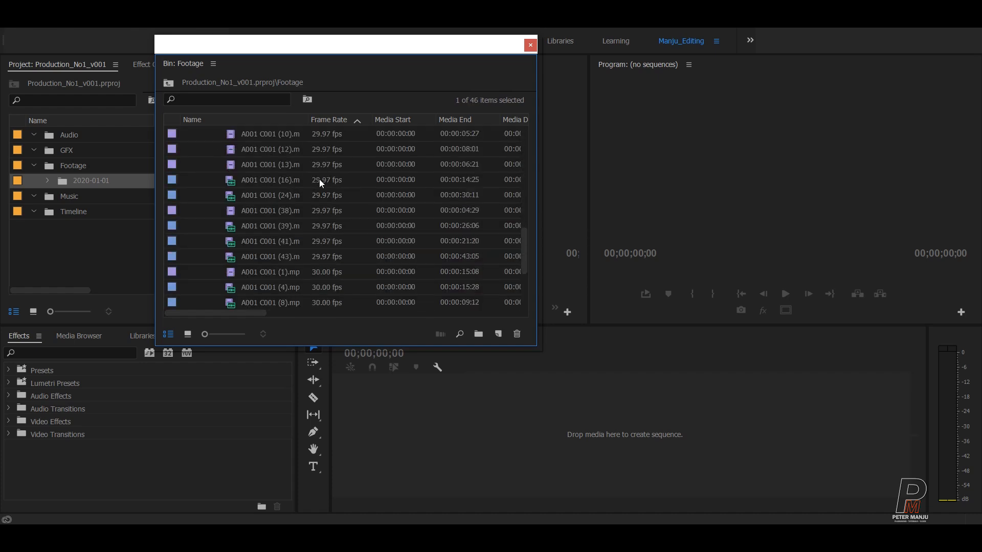
pyautogui.scroll(6, 318, 184)
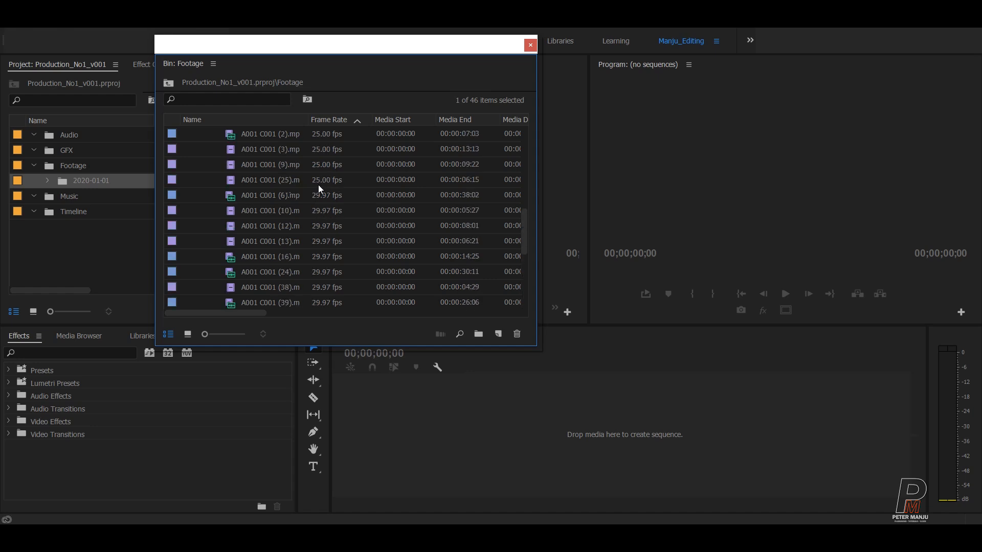
pyautogui.scroll(2, 321, 185)
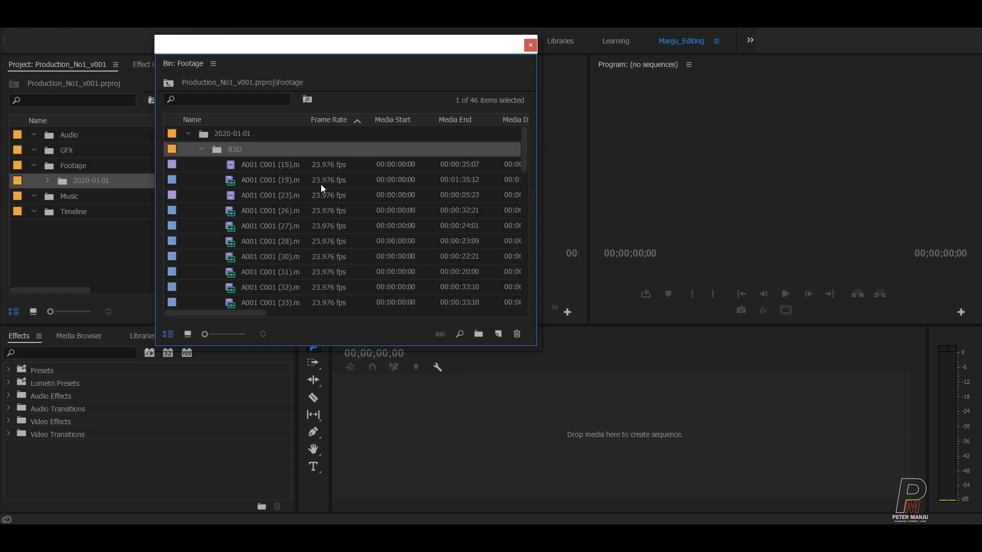
pyautogui.click(201, 149)
pyautogui.click(188, 134)
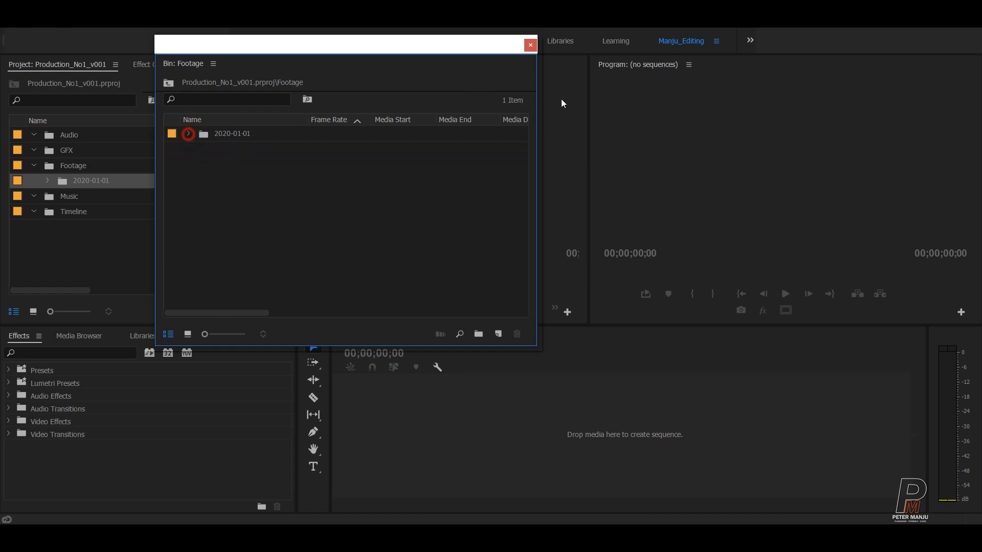
# Close the floating Footage bin window and collapse the Footage bin in the project
pyautogui.click(530, 45)
pyautogui.click(115, 241)
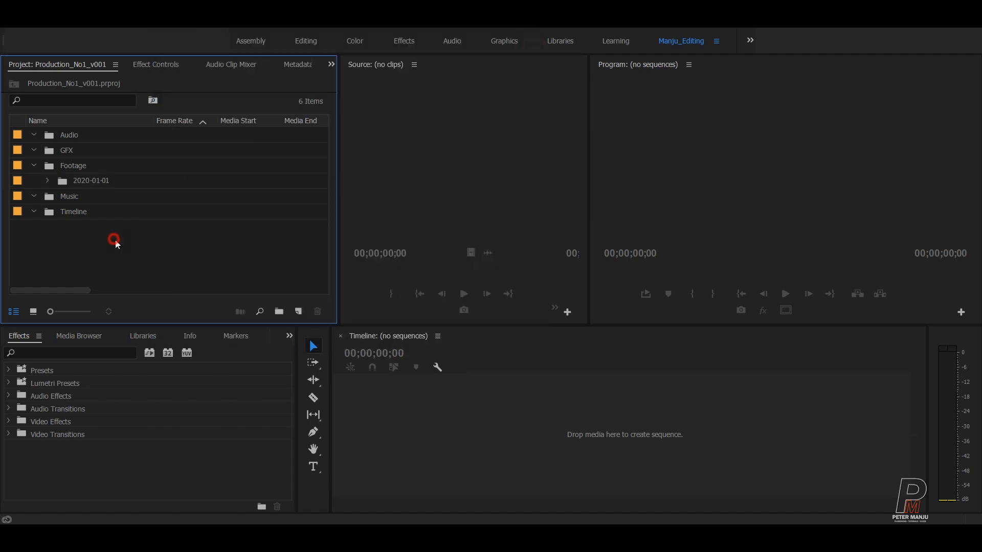
pyautogui.click(33, 165)
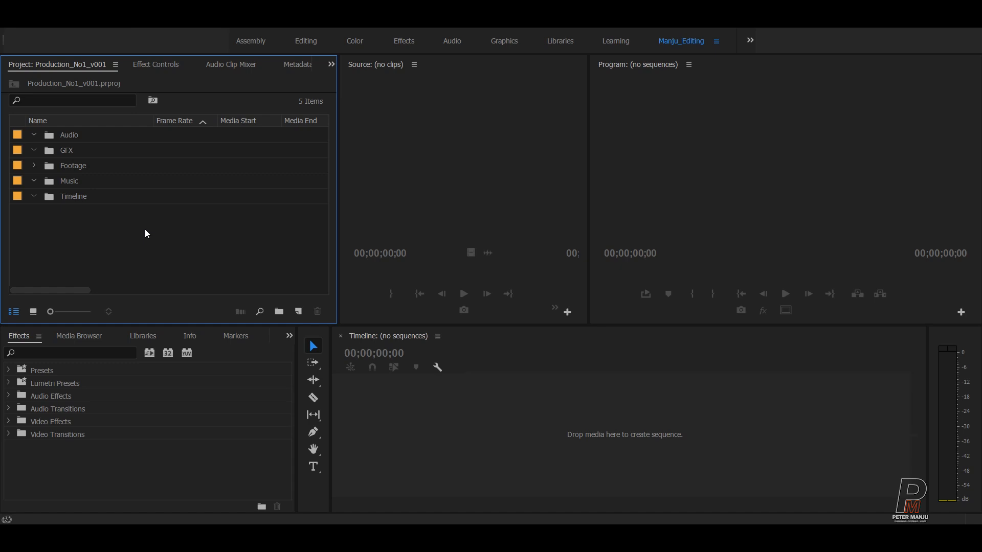
# Create a new sequence in the Timeline bin with the RED R3D 1080p 16x9 24 preset, keeping the default name
pyautogui.click(72, 201)
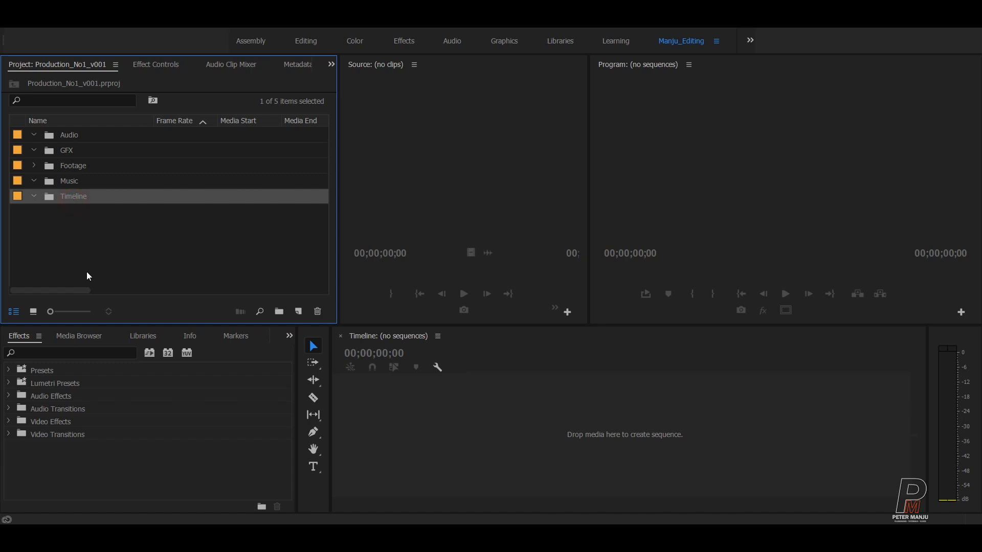
pyautogui.click(298, 312)
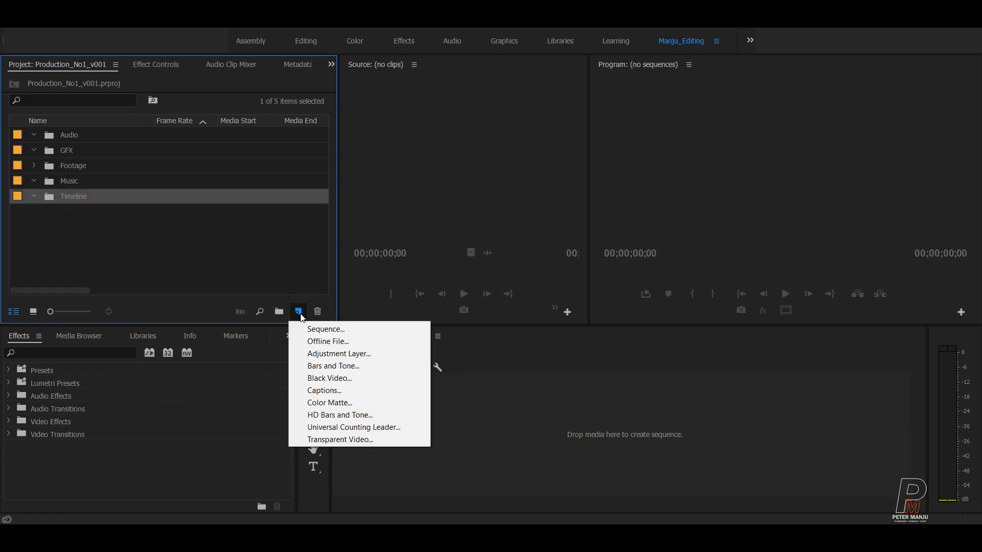
pyautogui.click(305, 328)
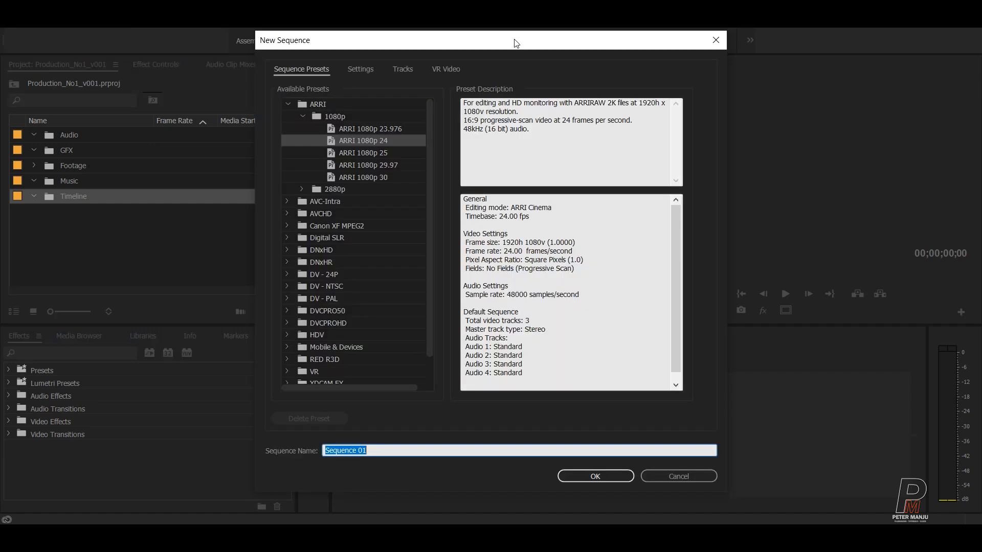
pyautogui.moveTo(517, 41); pyautogui.dragTo(547, 42)
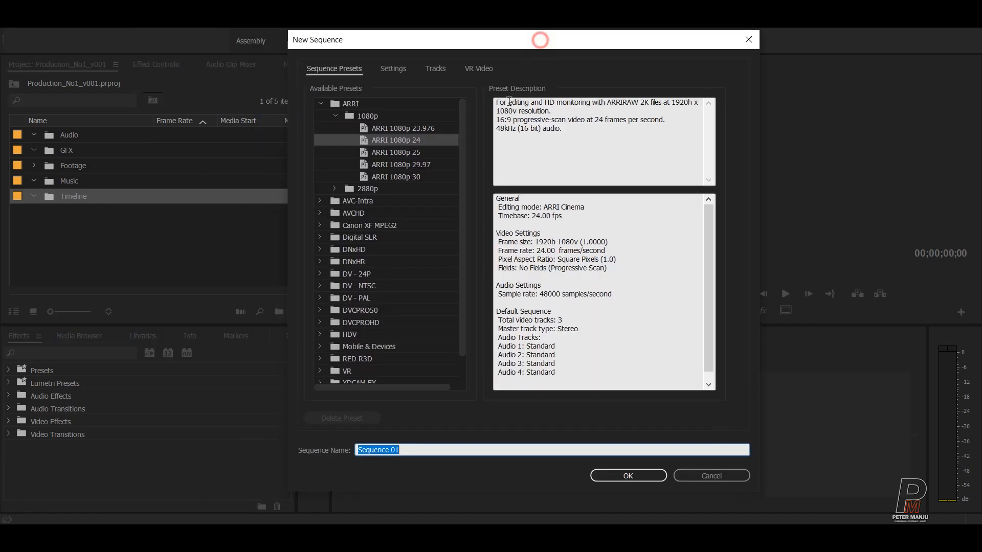
pyautogui.click(335, 116)
pyautogui.click(322, 105)
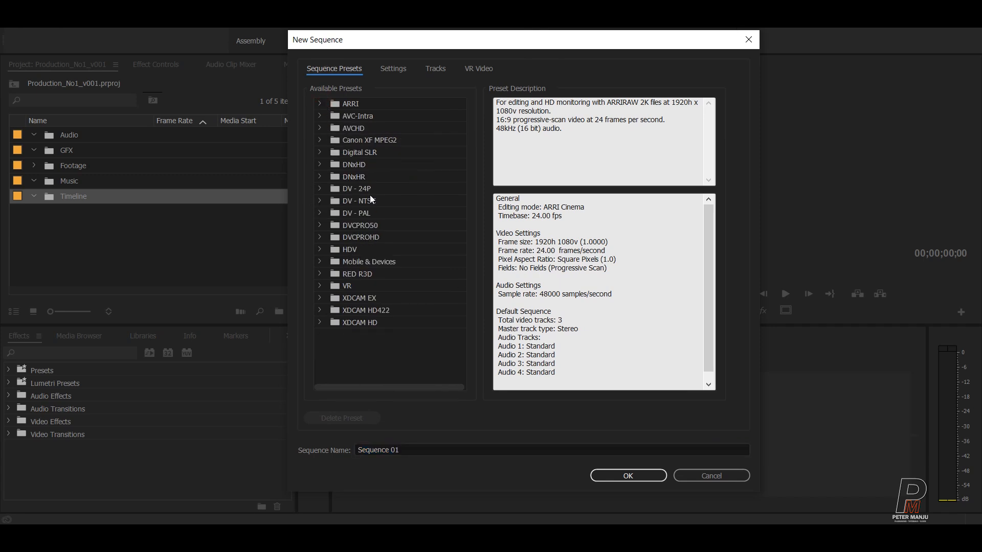
pyautogui.click(361, 277)
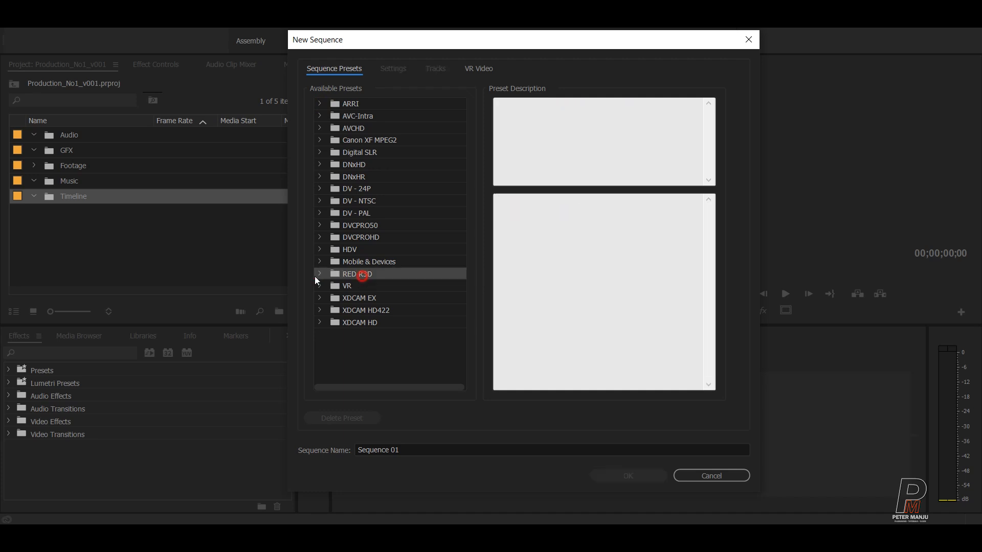
pyautogui.click(320, 273)
pyautogui.scroll(-3, 418, 209)
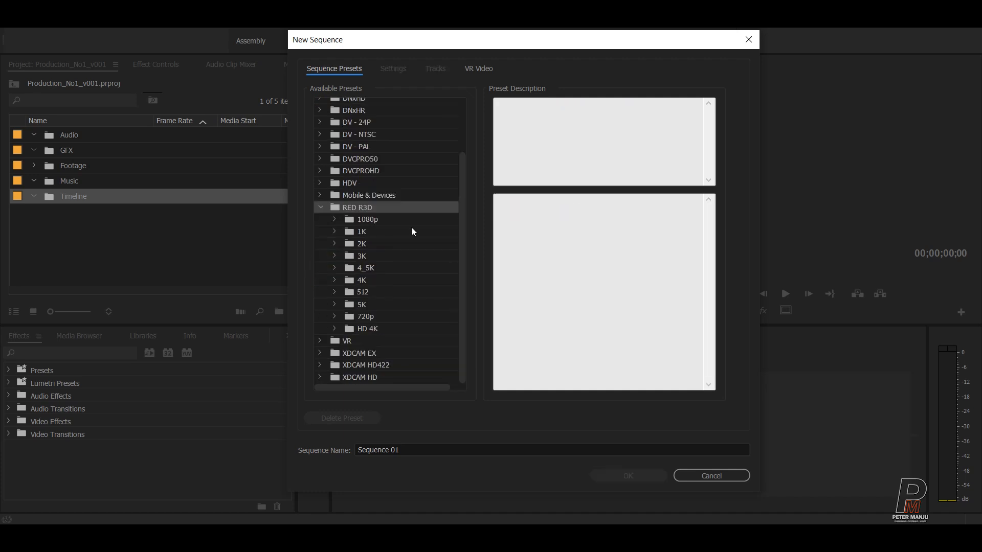
pyautogui.click(336, 219)
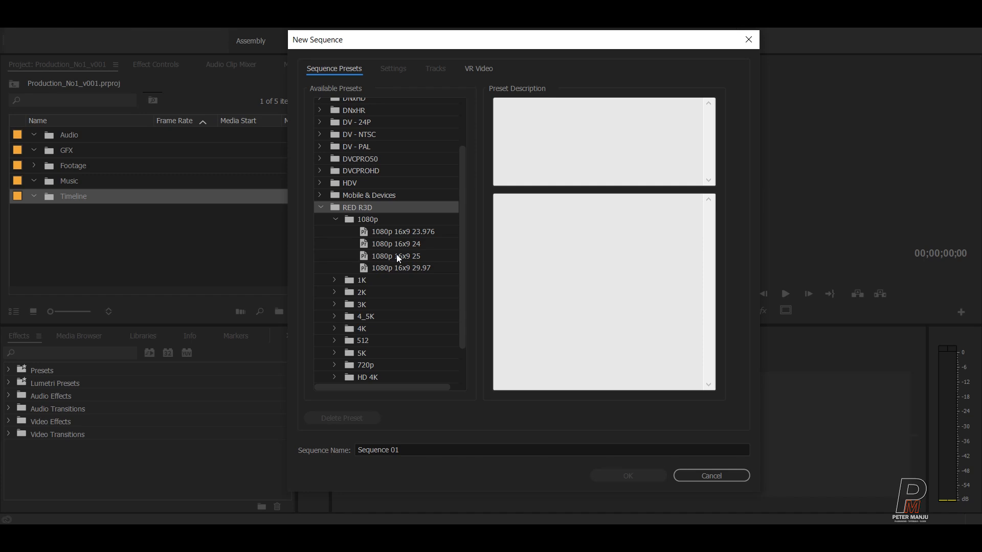
pyautogui.click(384, 245)
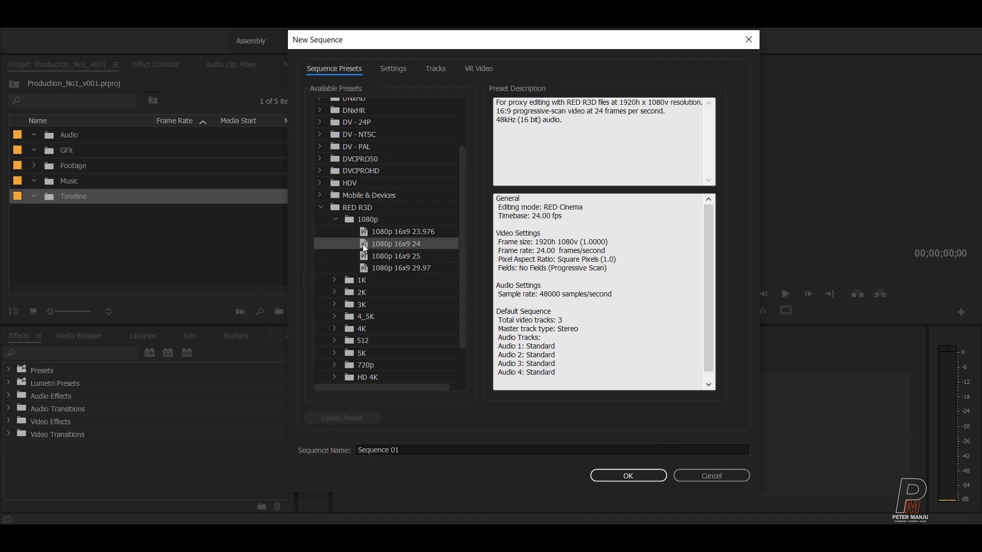
pyautogui.click(608, 472)
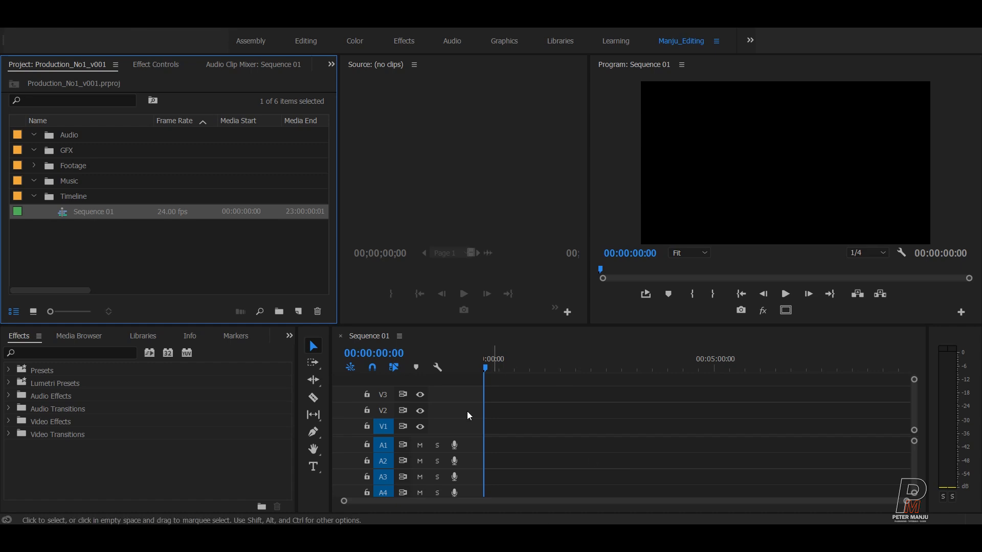
pyautogui.moveTo(583, 368); pyautogui.dragTo(445, 382)
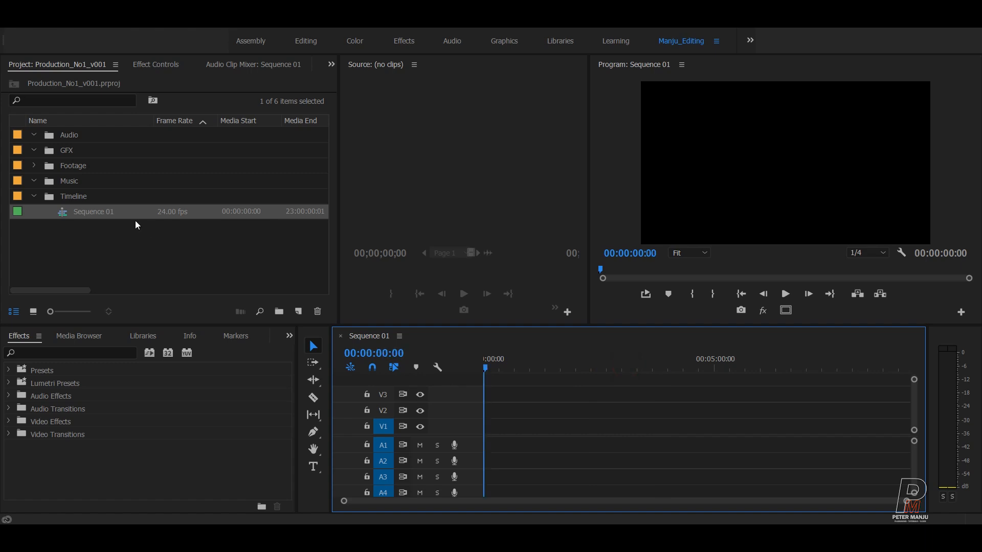
# Rename the new sequence in the Timeline bin as 2020-01-01
pyautogui.rightClick(100, 213)
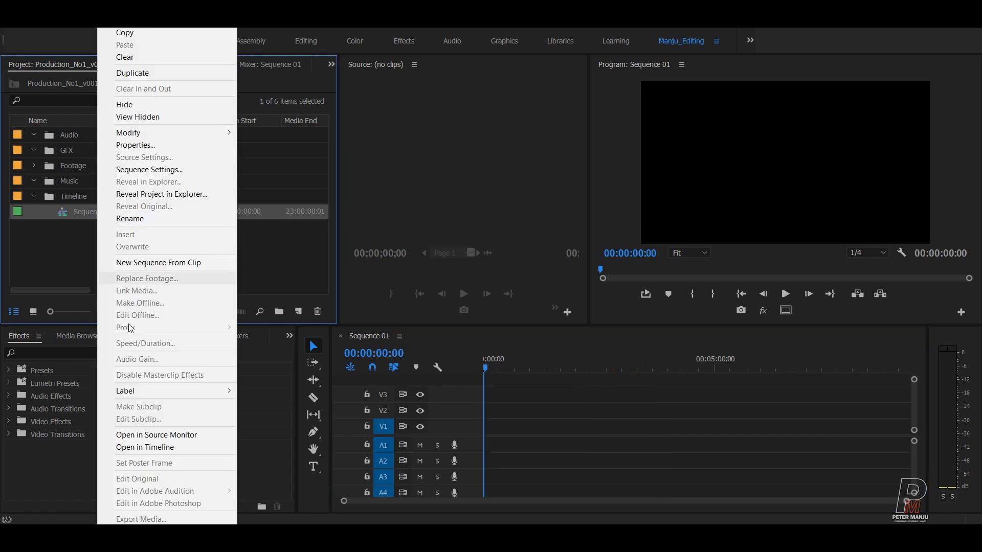
pyautogui.click(133, 219)
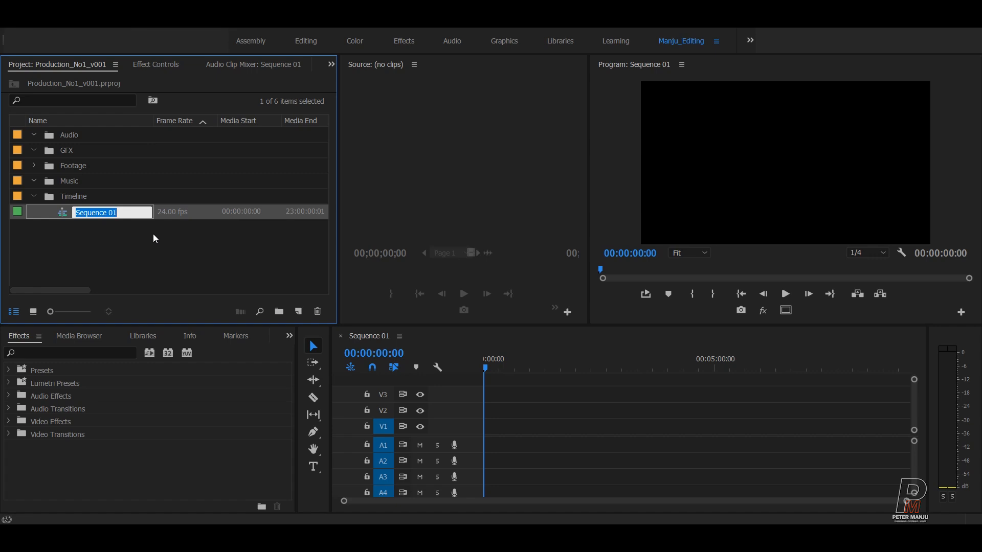
pyautogui.write('2020-0101')
pyautogui.press('Left')
pyautogui.press('Left')
pyautogui.write('-')
pyautogui.click(35, 254)
# Create a bin named R3D inside the Timeline bin
pyautogui.click(69, 200)
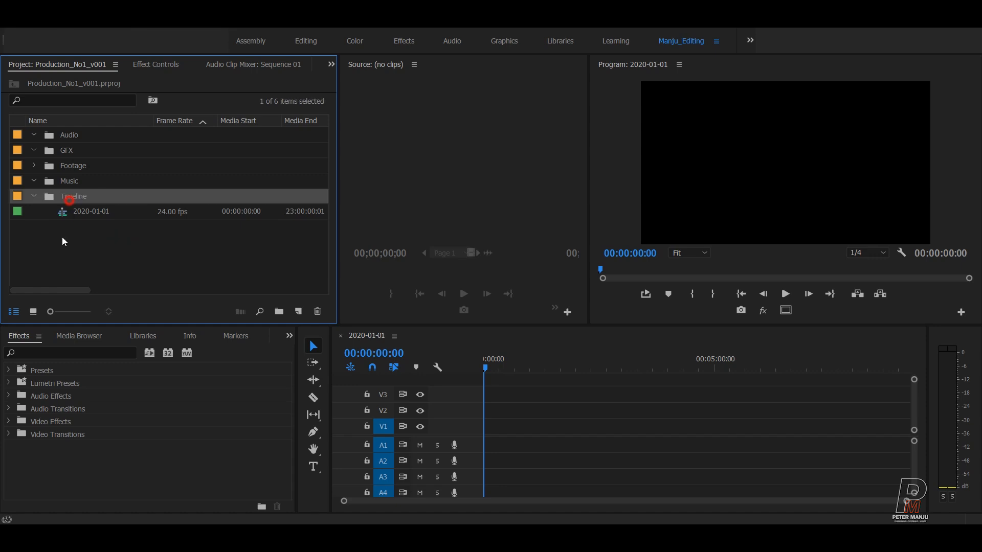
pyautogui.click(276, 313)
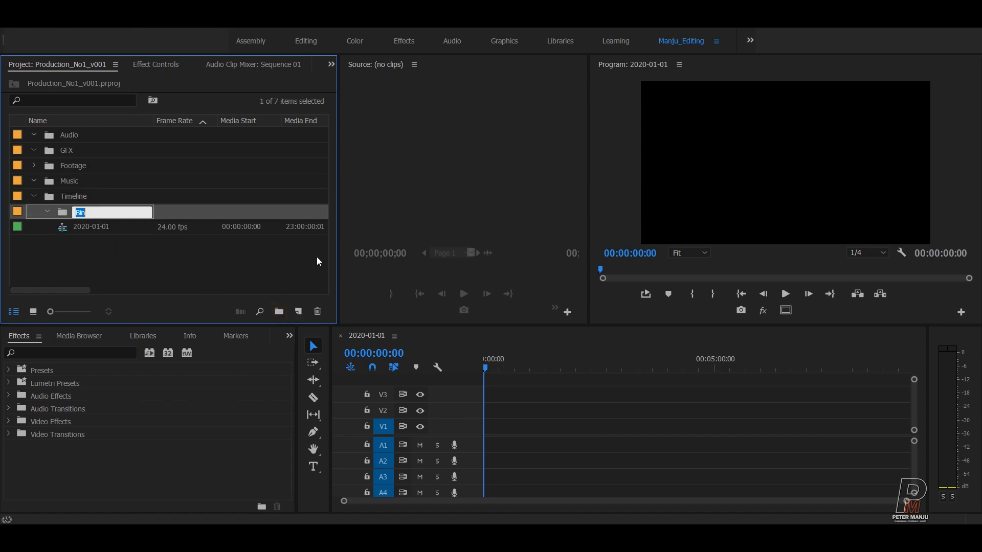
pyautogui.write('Red')
pyautogui.press('BackSpace')
pyautogui.press('BackSpace')
pyautogui.write('3D')
pyautogui.click(181, 258)
# Move the 2020-01-01 sequence into the Timeline's R3D bin, open the sequence, and collapse the Timeline bin
pyautogui.moveTo(94, 231); pyautogui.dragTo(77, 214)
pyautogui.click(46, 211)
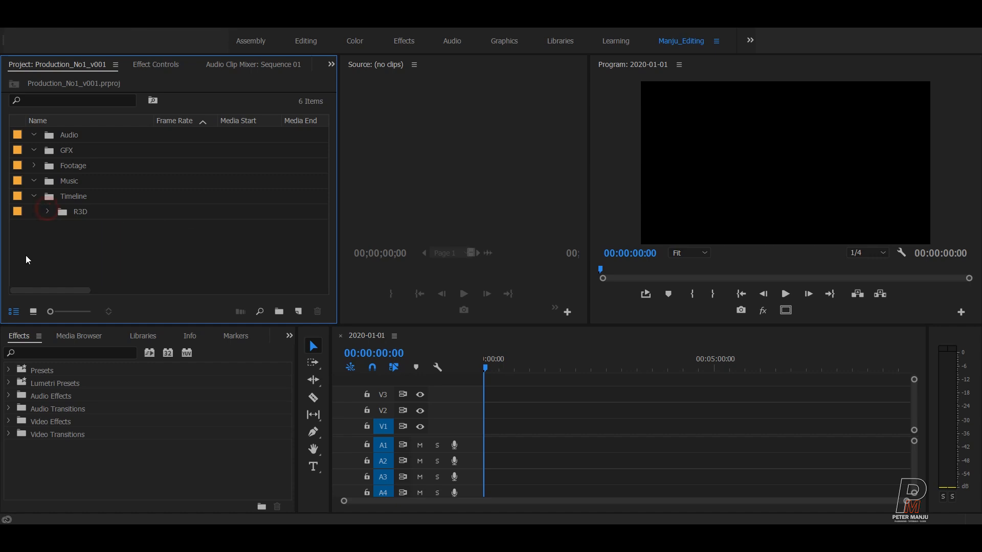
pyautogui.click(84, 214)
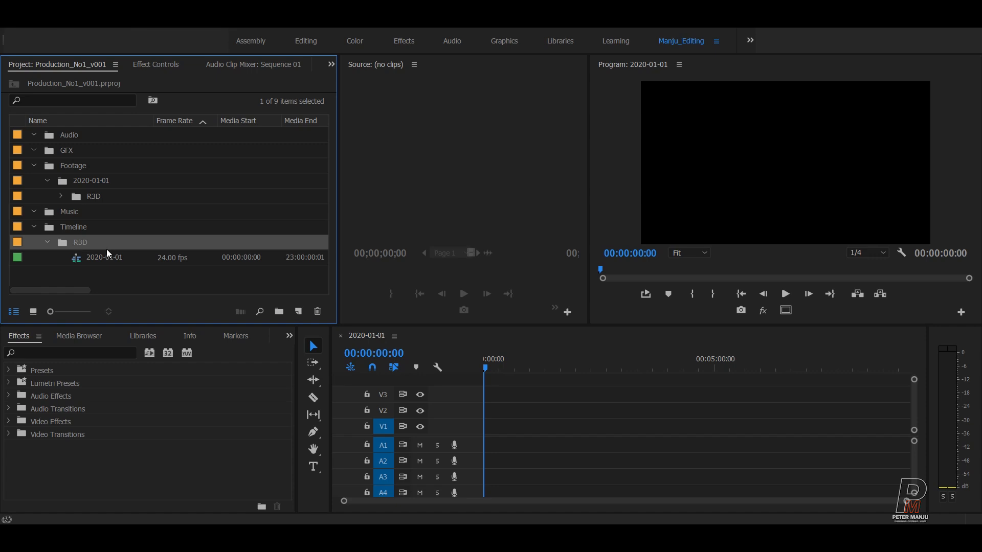
pyautogui.click(79, 261)
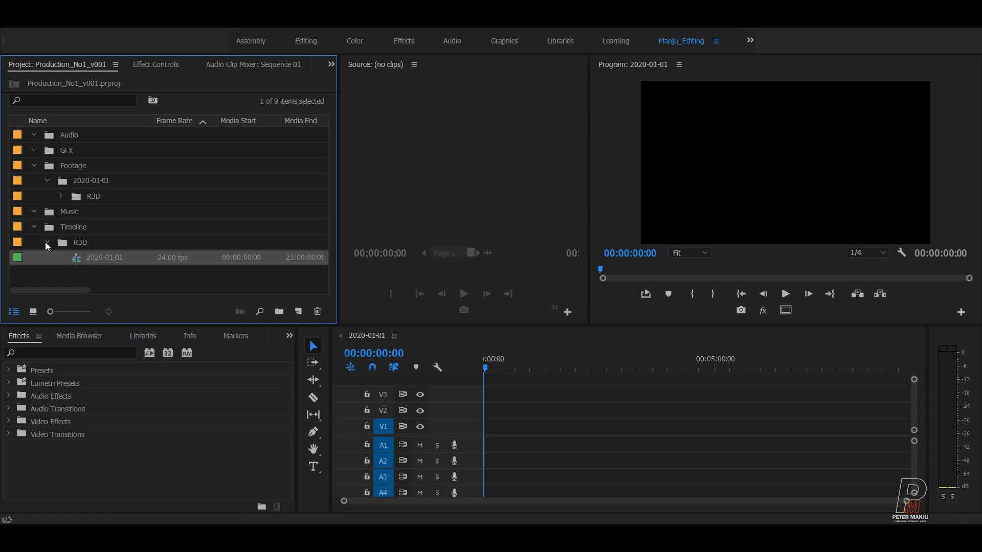
pyautogui.doubleClick(75, 259)
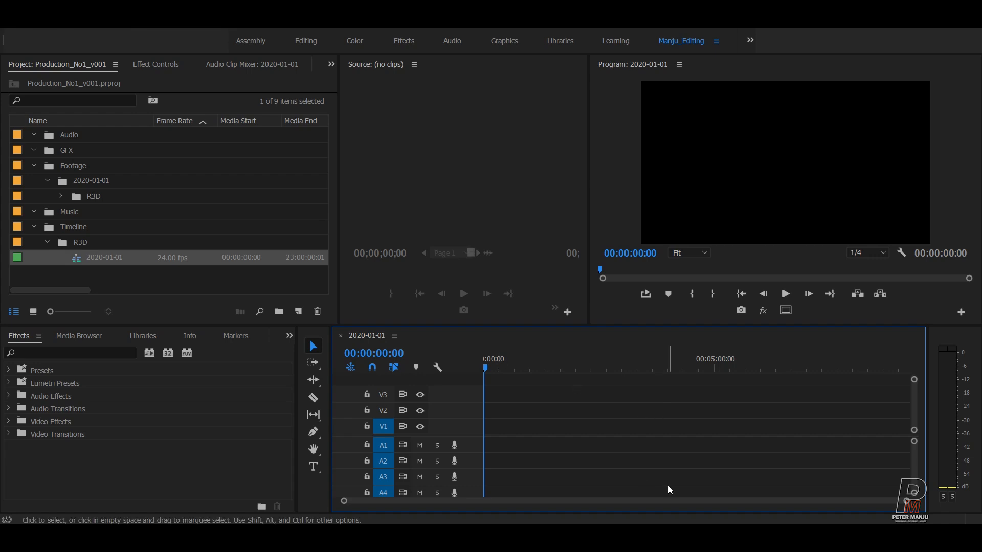
pyautogui.click(34, 227)
pyautogui.click(112, 265)
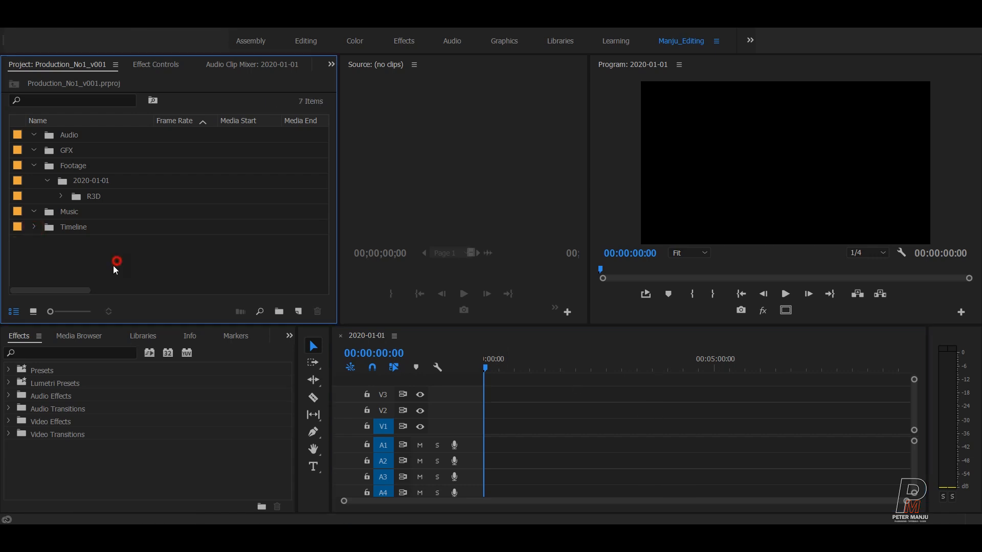
# Place all clips of the Footage R3D bin at the start of the 2020-01-01 sequence on V1 and A1
pyautogui.click(93, 196)
pyautogui.click(62, 196)
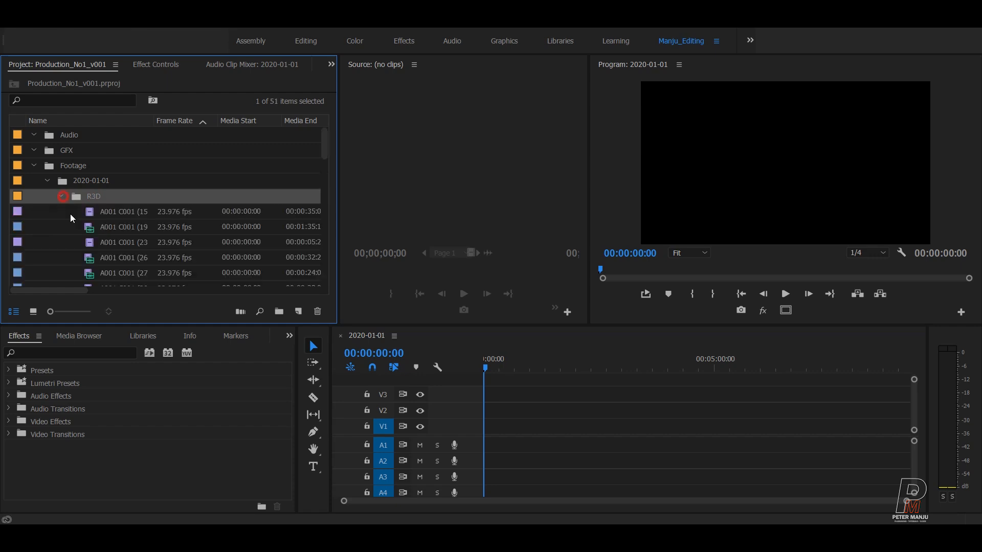
pyautogui.click(62, 196)
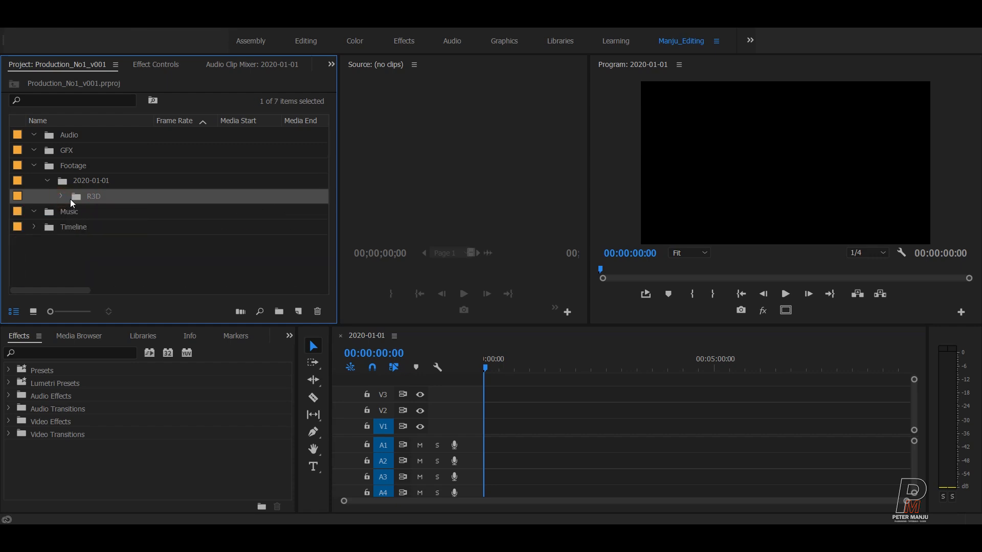
pyautogui.moveTo(75, 197); pyautogui.dragTo(473, 440)
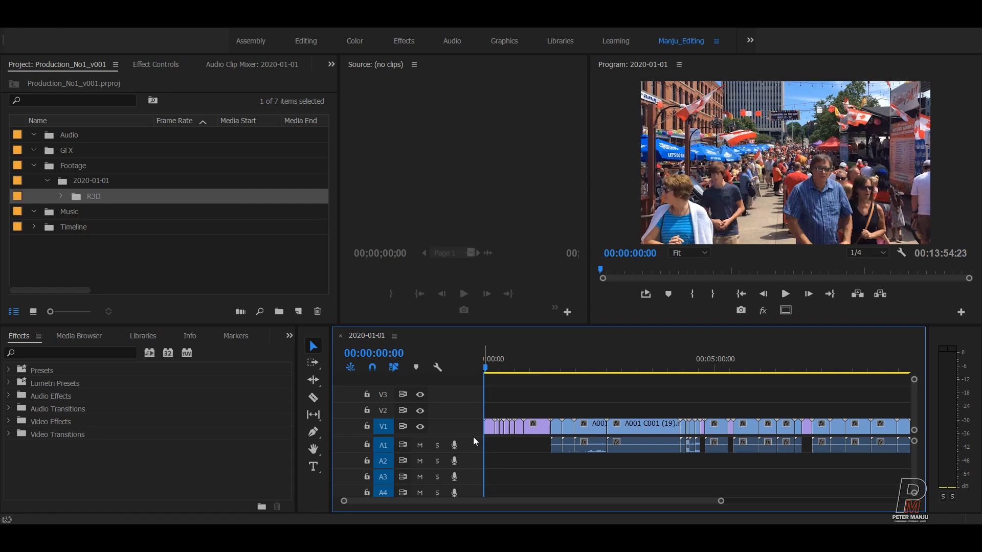
# Select all clips in the 2020-01-01 sequence, apply Scale to Frame Size to them, and deselect them
pyautogui.press('-')
pyautogui.press('-')
pyautogui.press('=')
pyautogui.press('-')
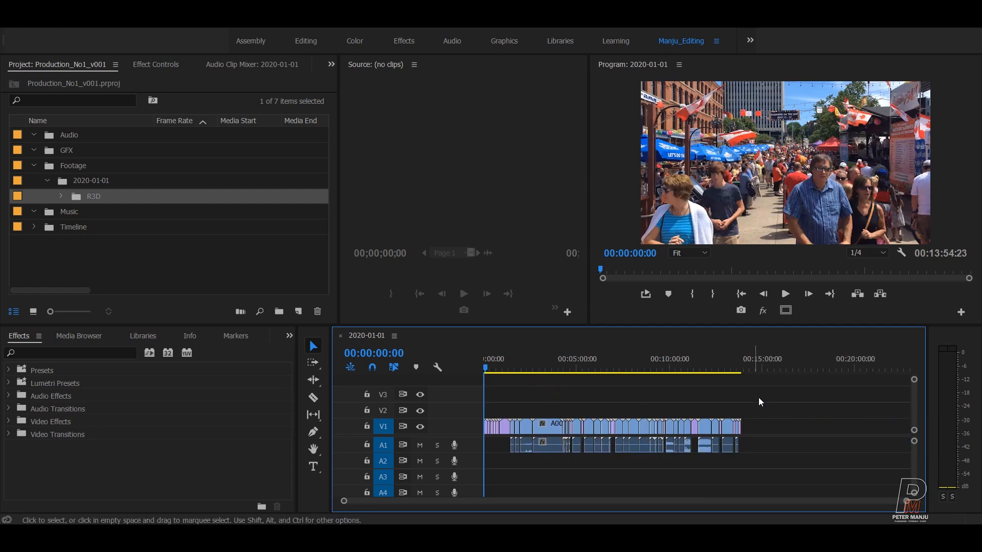
pyautogui.moveTo(773, 387); pyautogui.dragTo(485, 433)
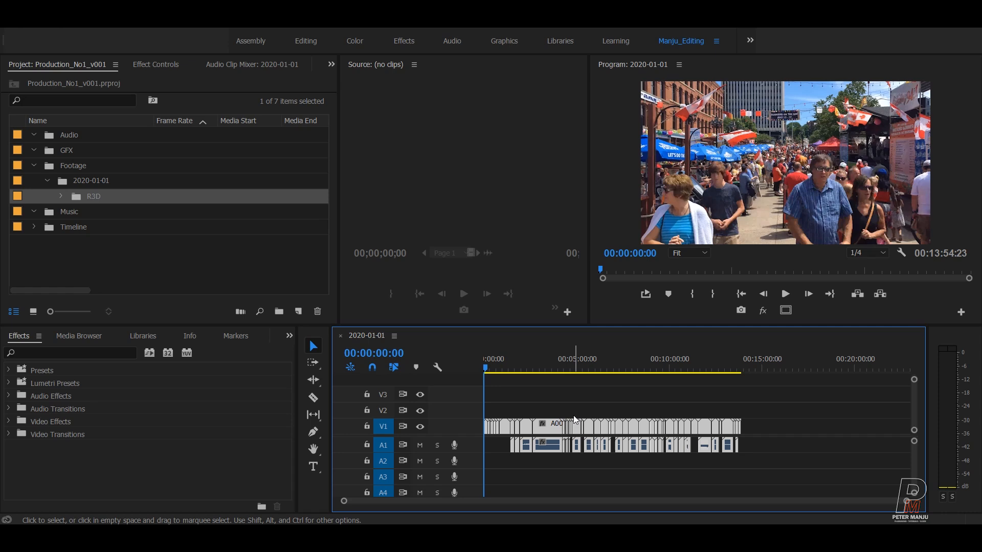
pyautogui.press('=')
pyautogui.press('=')
pyautogui.press('=')
pyautogui.press('=')
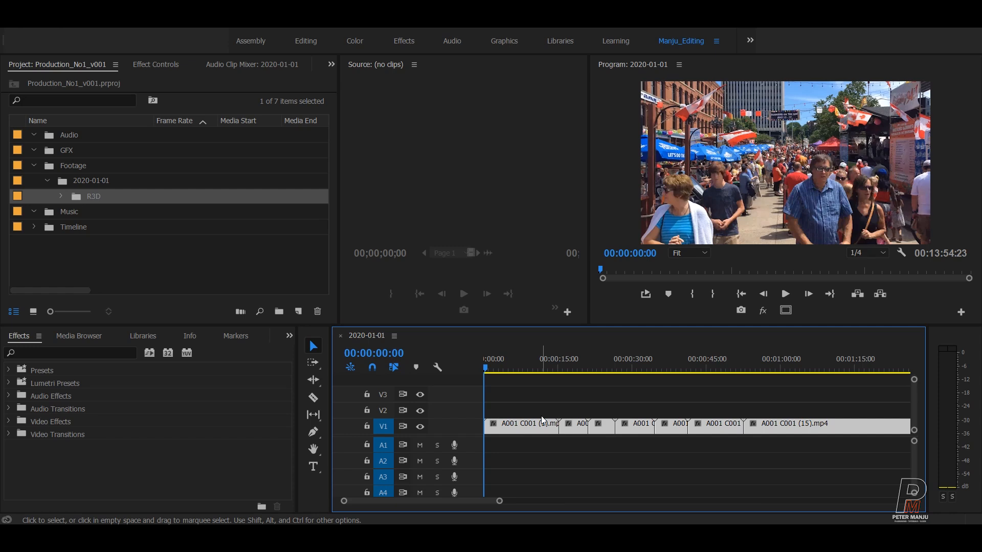
pyautogui.press('-')
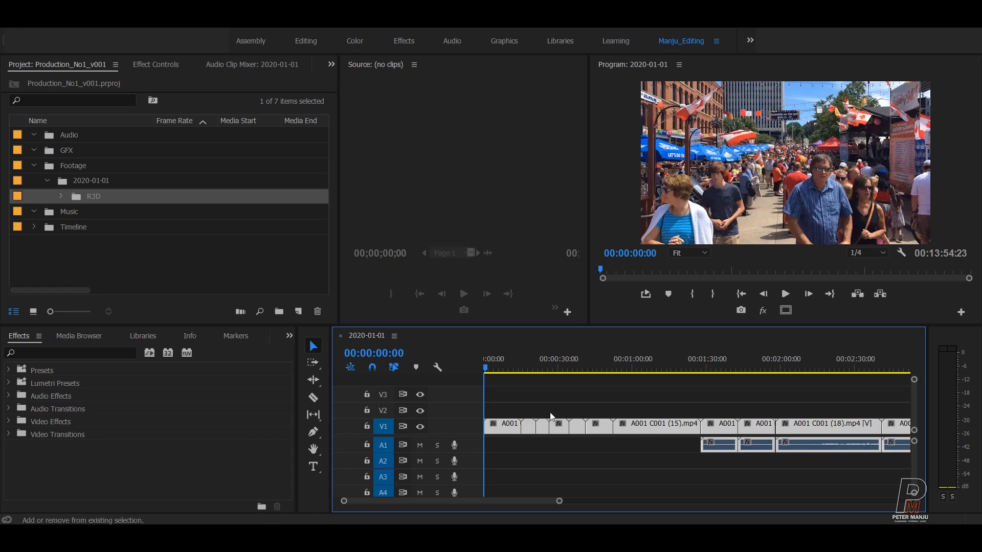
pyautogui.rightClick(515, 433)
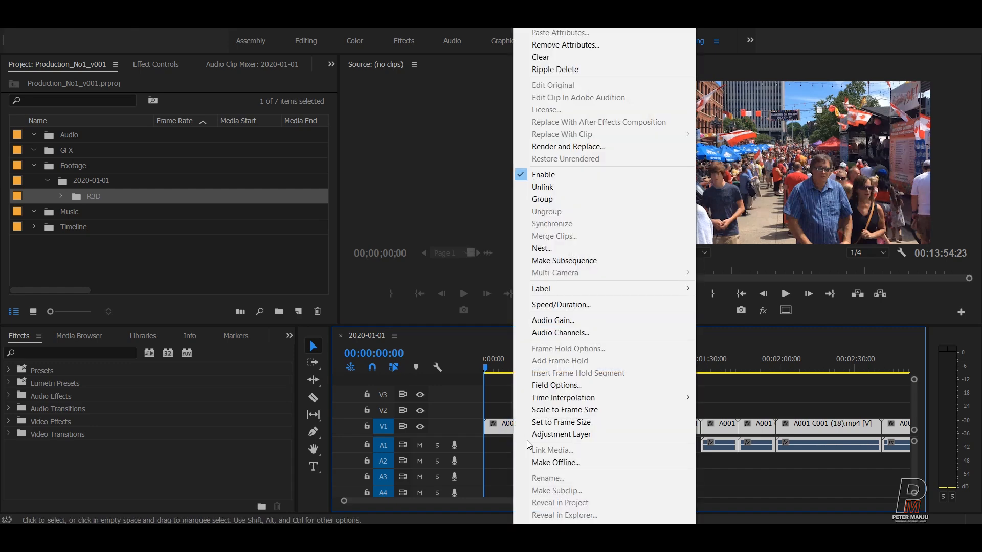
pyautogui.click(573, 409)
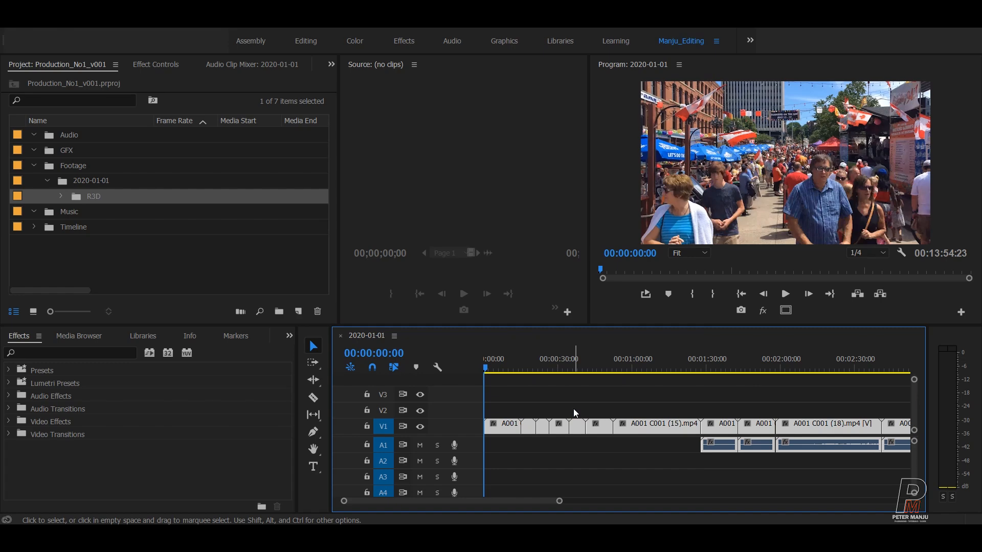
pyautogui.click(541, 379)
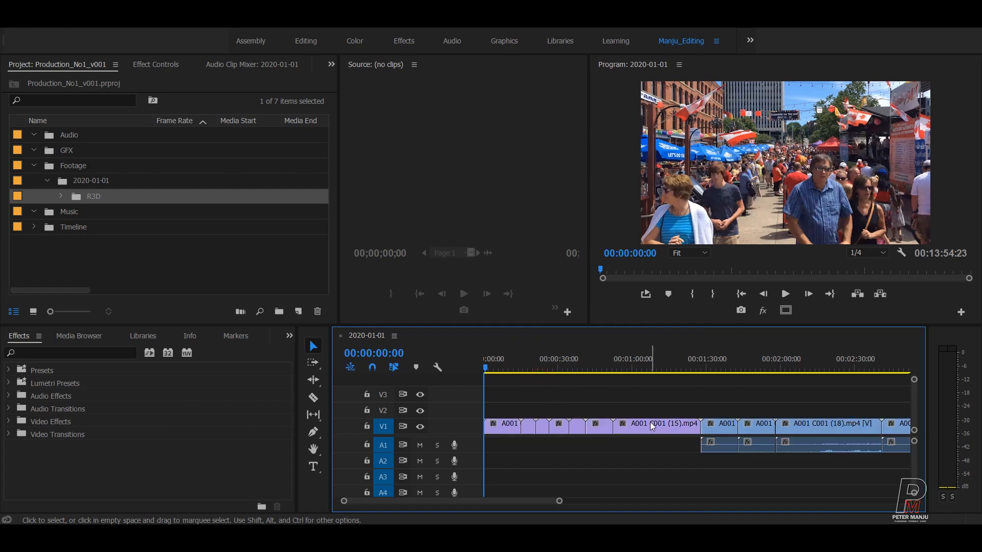
# Step the playhead forward from edit point to edit point to check how the scaled clips fill the frame
pyautogui.press('Down')
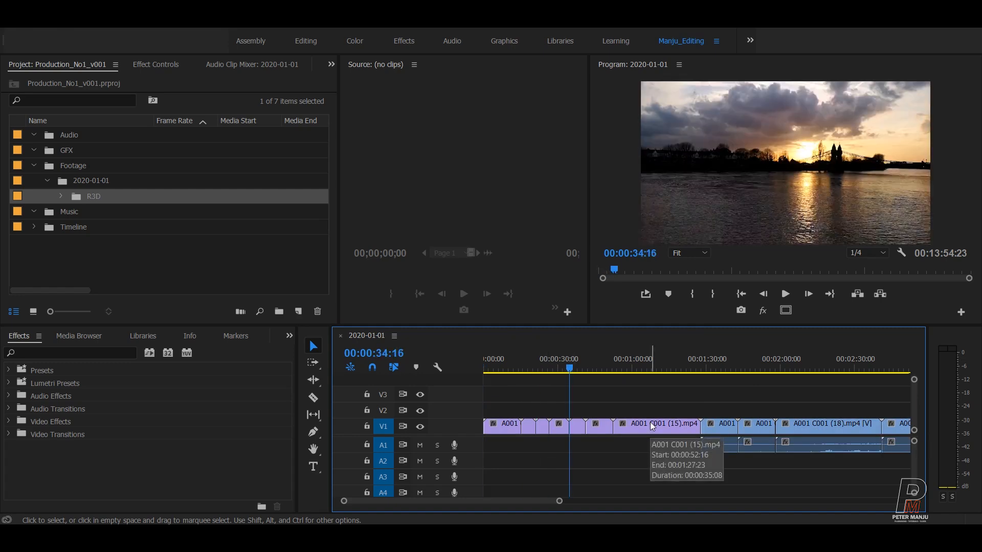
pyautogui.press('Down')
pyautogui.press('Down')
pyautogui.press('Down')
pyautogui.press('Down')
pyautogui.press('Down')
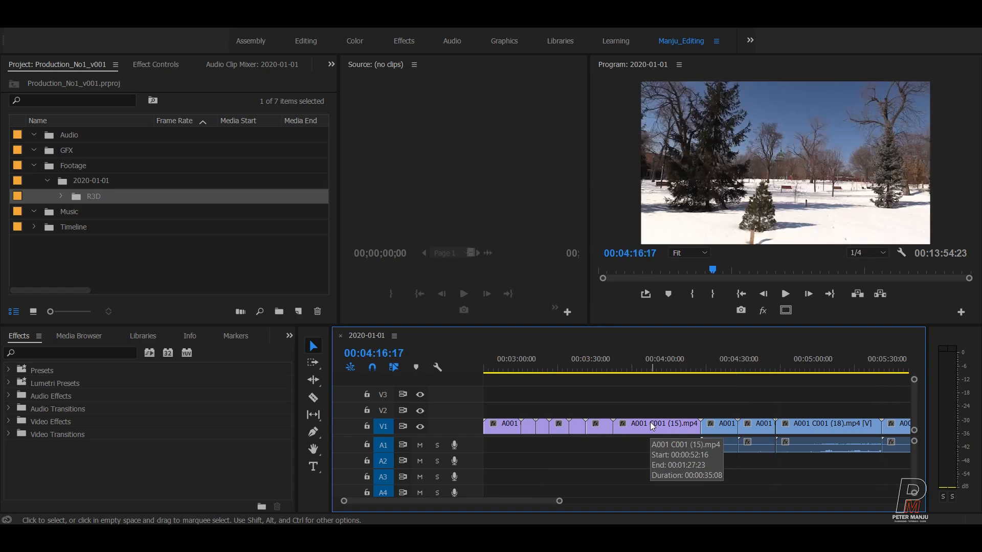
pyautogui.press('Down')
pyautogui.press('Down')
pyautogui.press('Down')
pyautogui.press('Down')
pyautogui.press('Down')
pyautogui.press('Down')
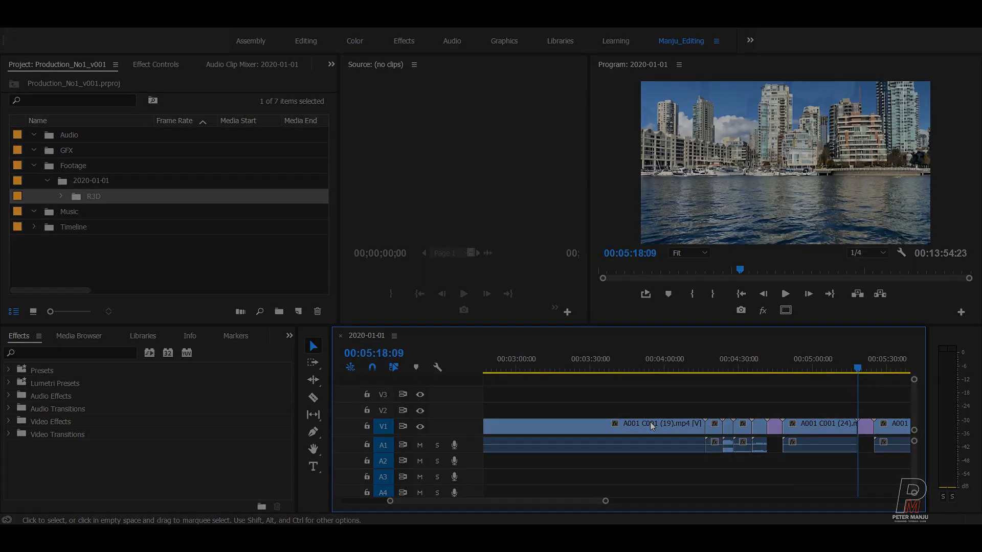